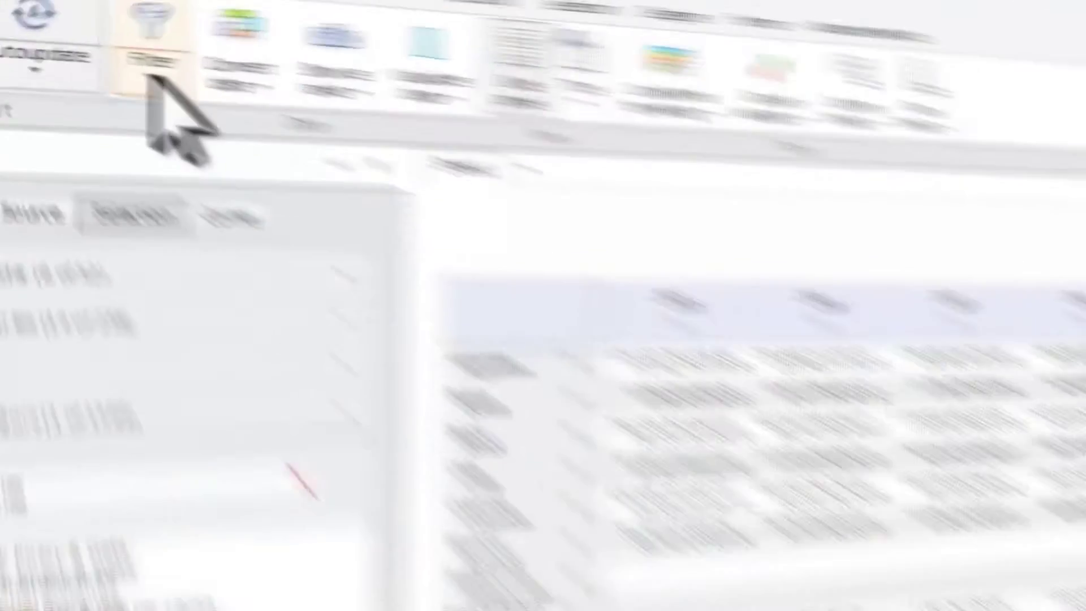
Step: Sort the table by the 2010 column and fill cells by value groups in red-to-green colours
click(151, 65)
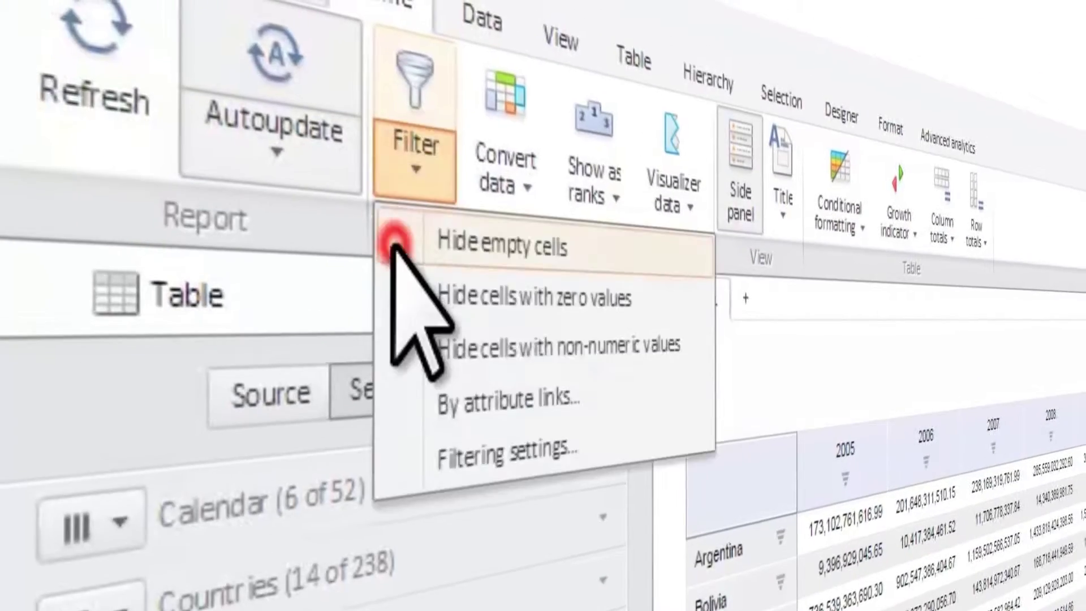
click(887, 223)
click(387, 286)
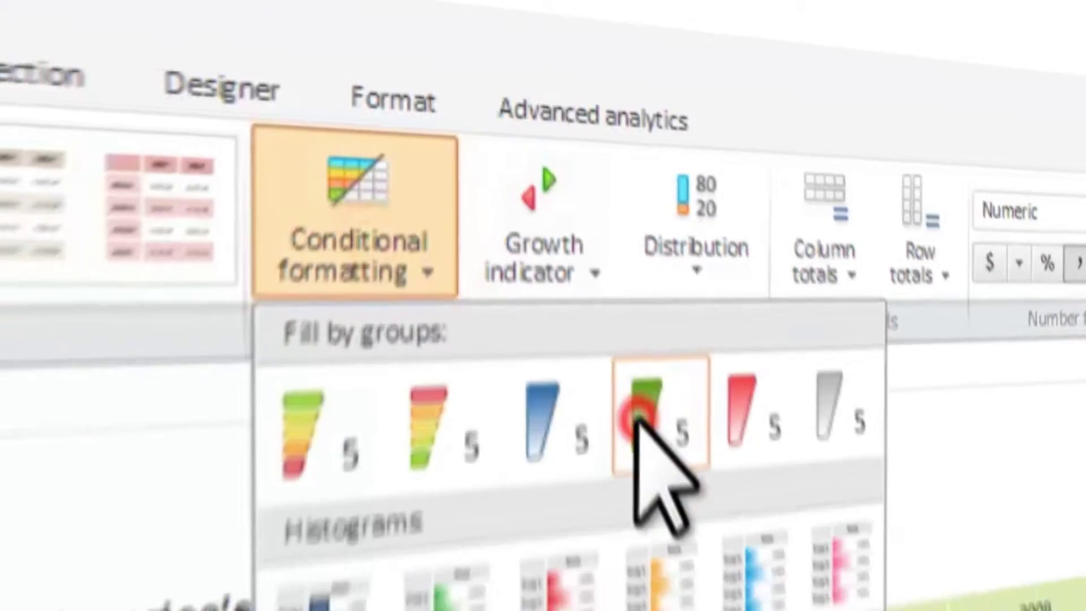
click(656, 458)
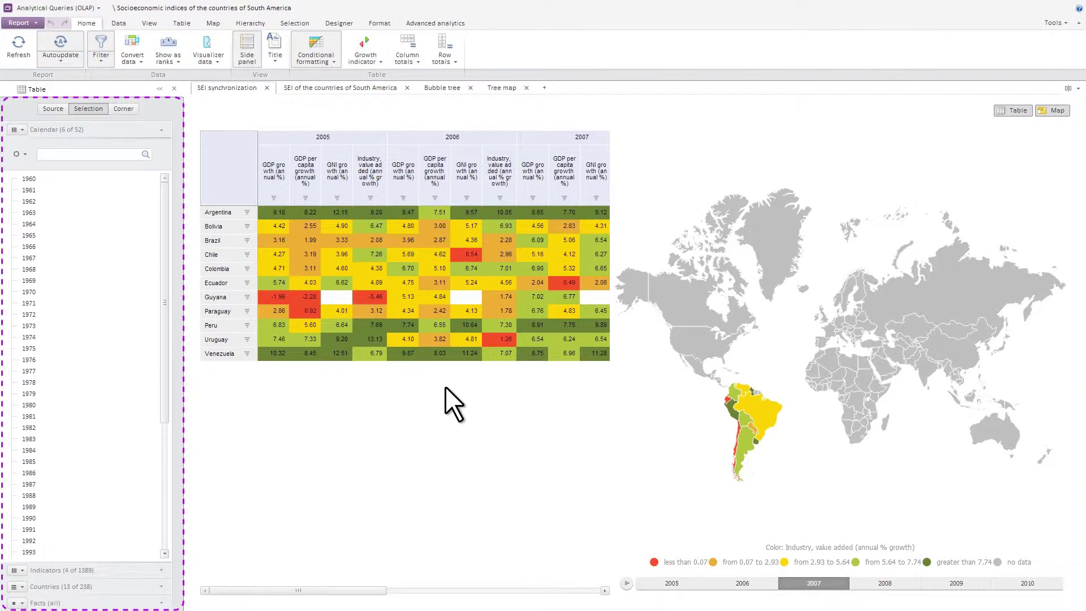
Step: Deselect 2005 in the Calendar year list
scroll(155, 378, down, 1)
drag(160, 379, 160, 501)
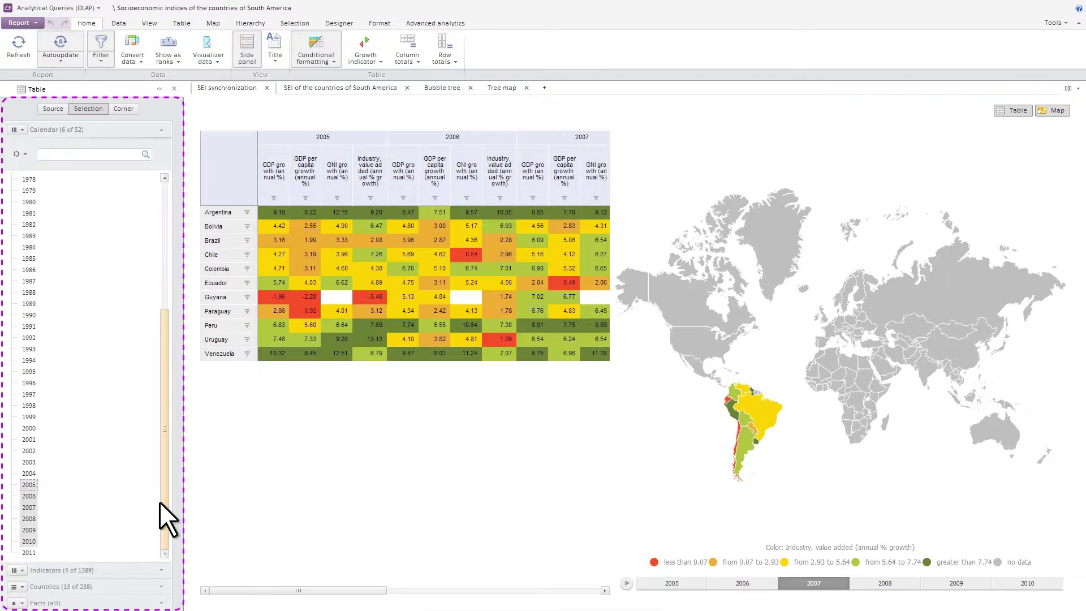
click(30, 484)
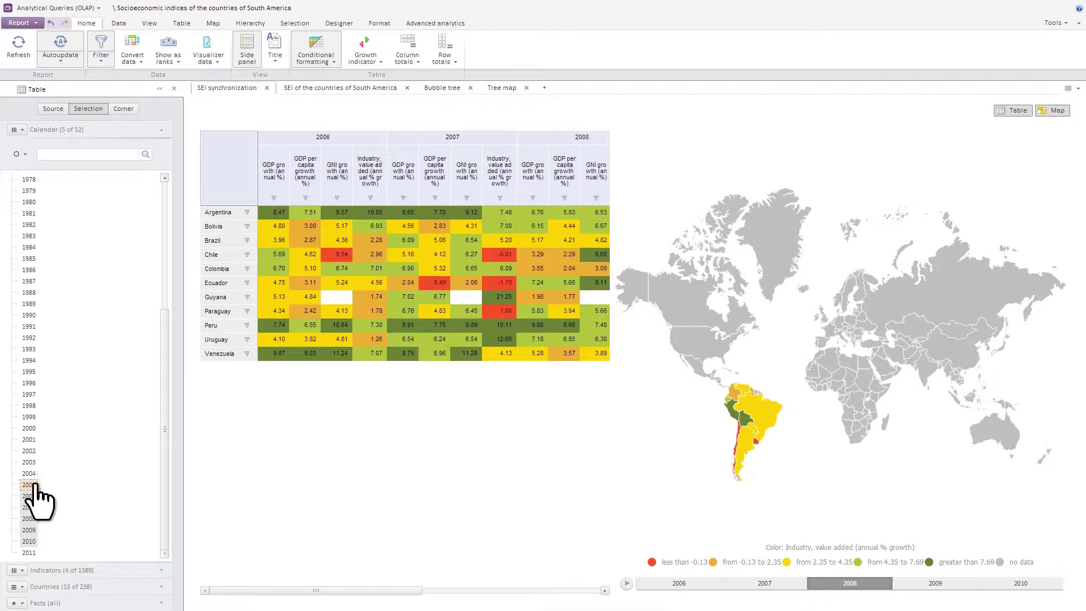
Step: Browse the SEI, Bubble tree and Tree map sheets, then return to SEI synchronization
click(338, 91)
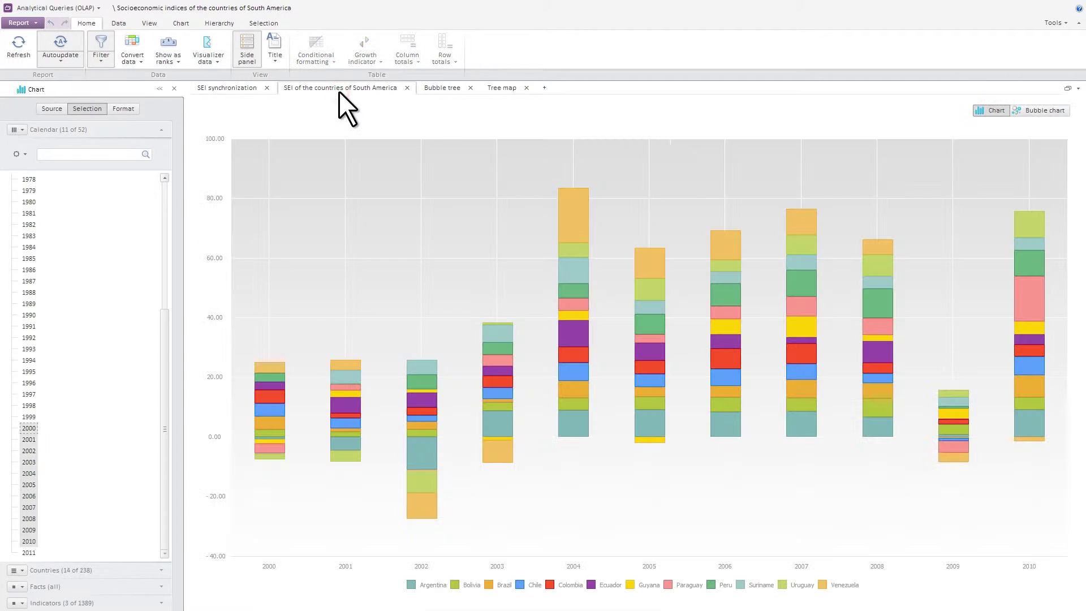
click(1023, 114)
click(451, 89)
click(497, 91)
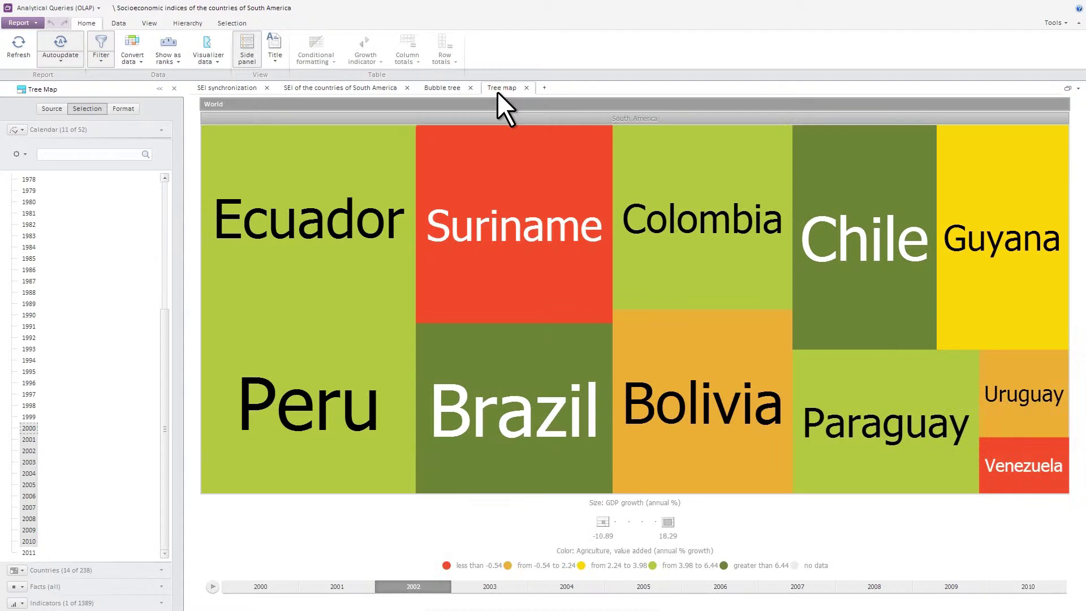
click(233, 91)
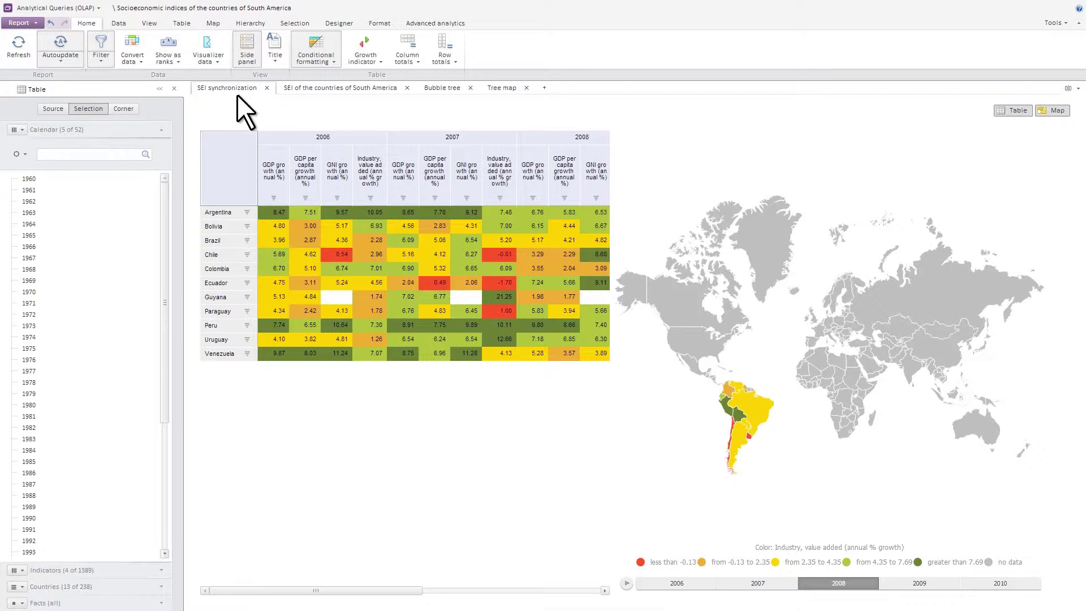
Step: Select the Guyana and Paraguay rows so only they appear on the map
click(1077, 89)
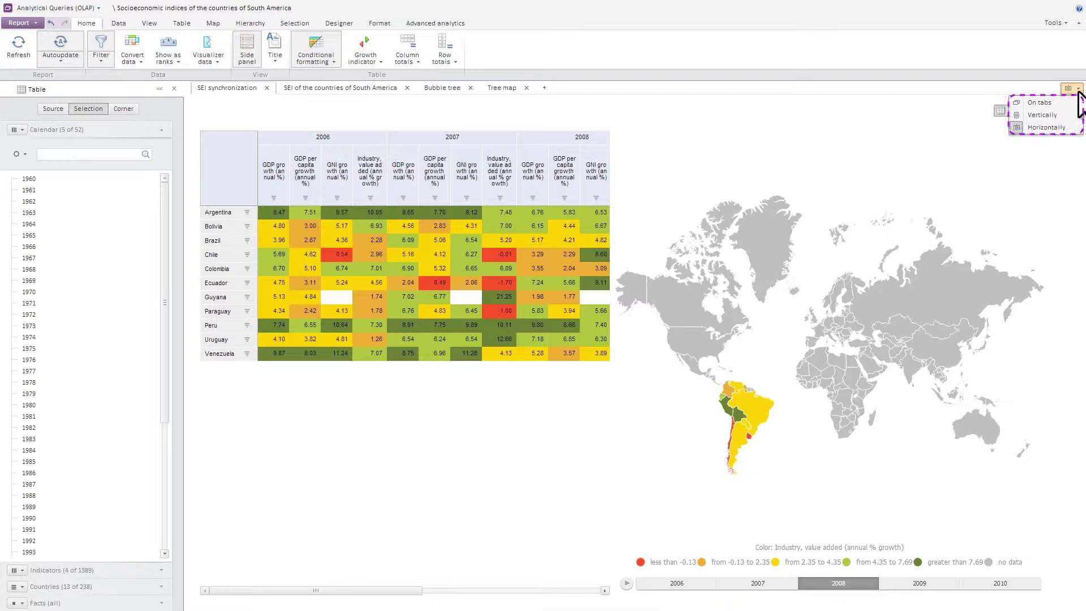
click(1076, 90)
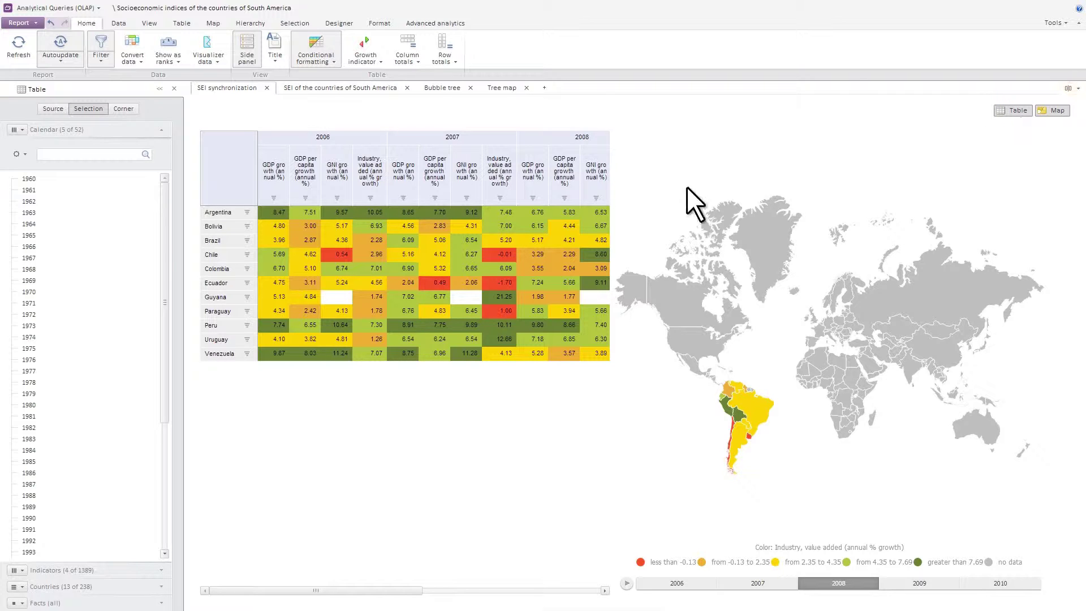
click(228, 283)
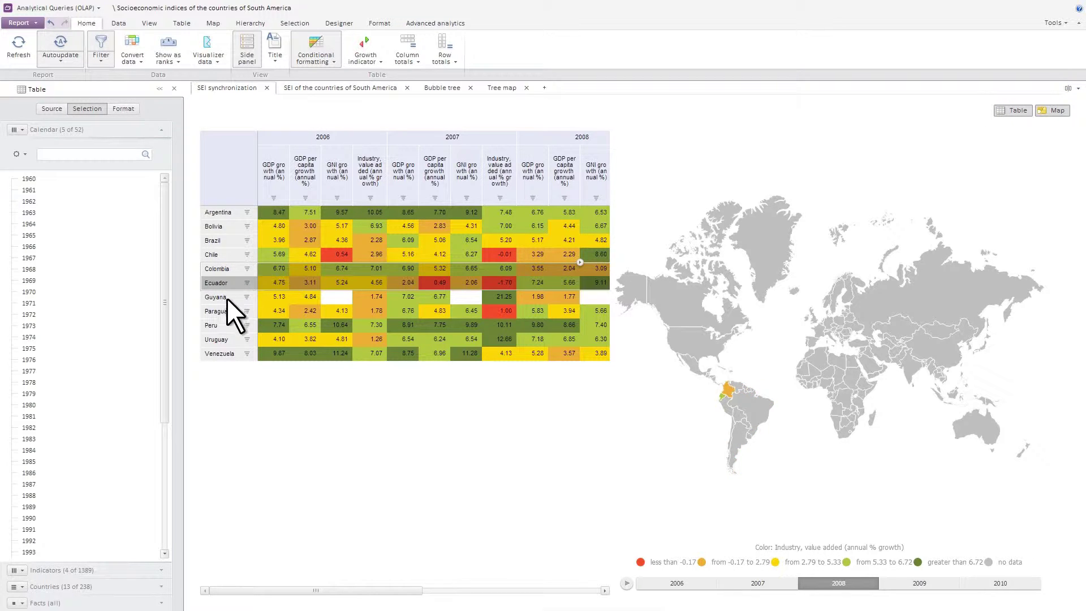
drag(227, 298, 227, 310)
Step: Close the South American report without saving, leaving an empty Sheet1 report
click(30, 19)
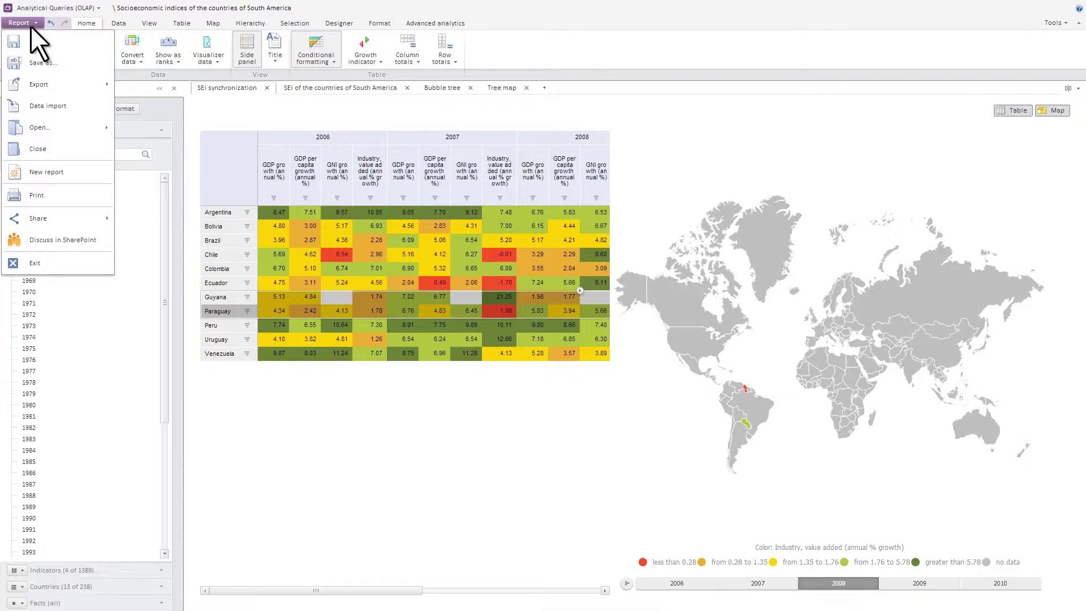
click(63, 177)
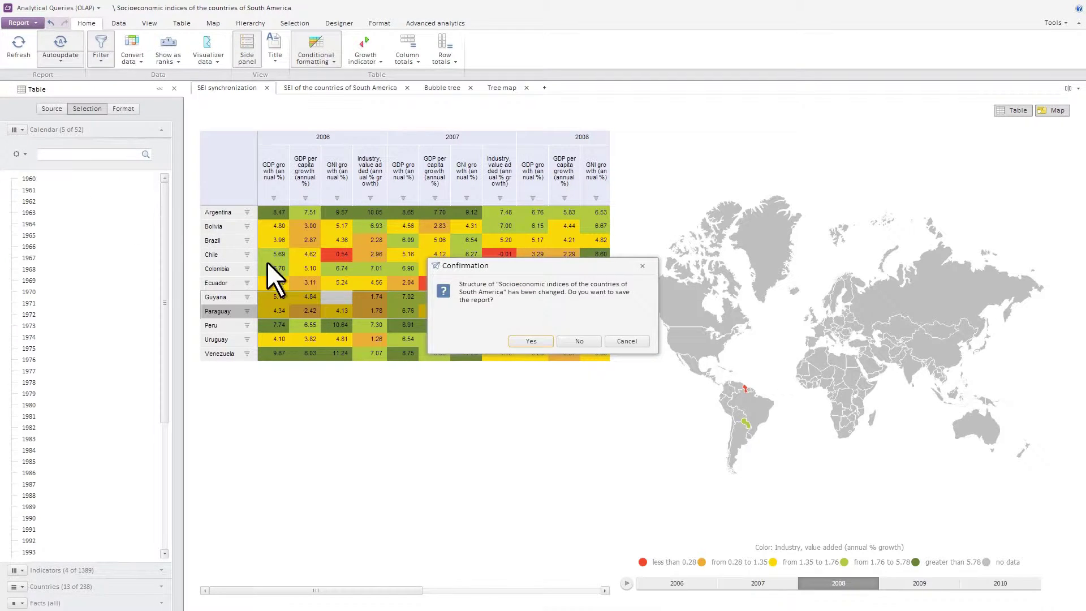
click(594, 341)
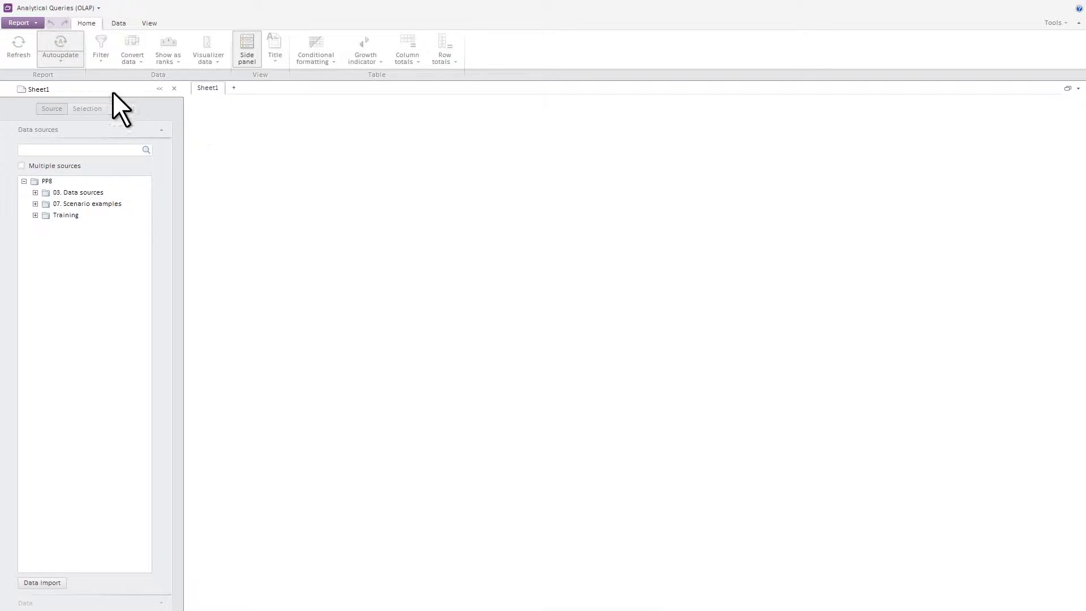
Step: Start a data import and load the World Bank.xls file
click(42, 23)
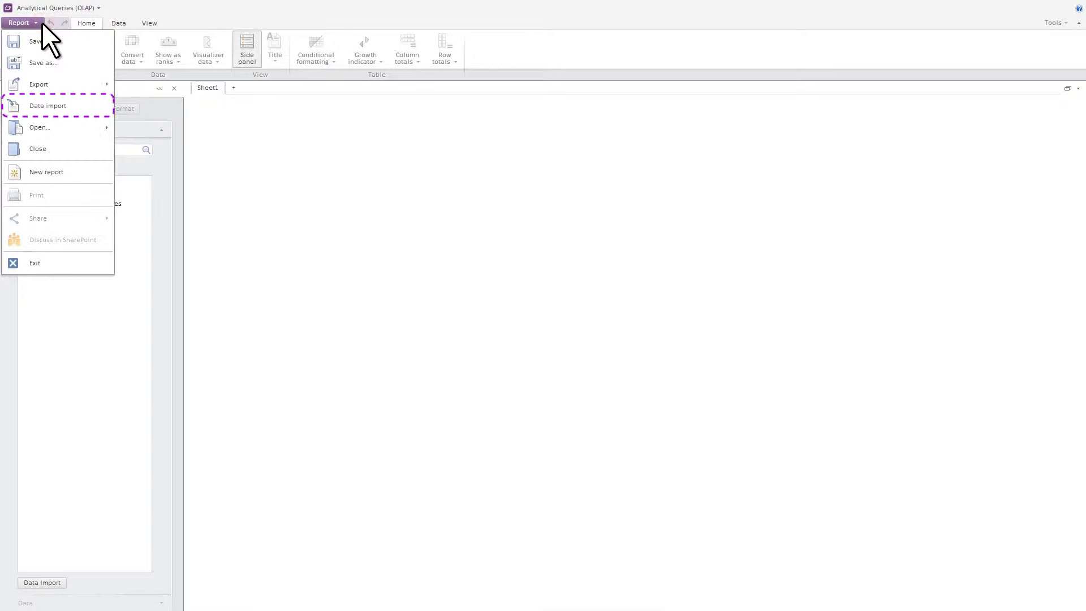
click(42, 22)
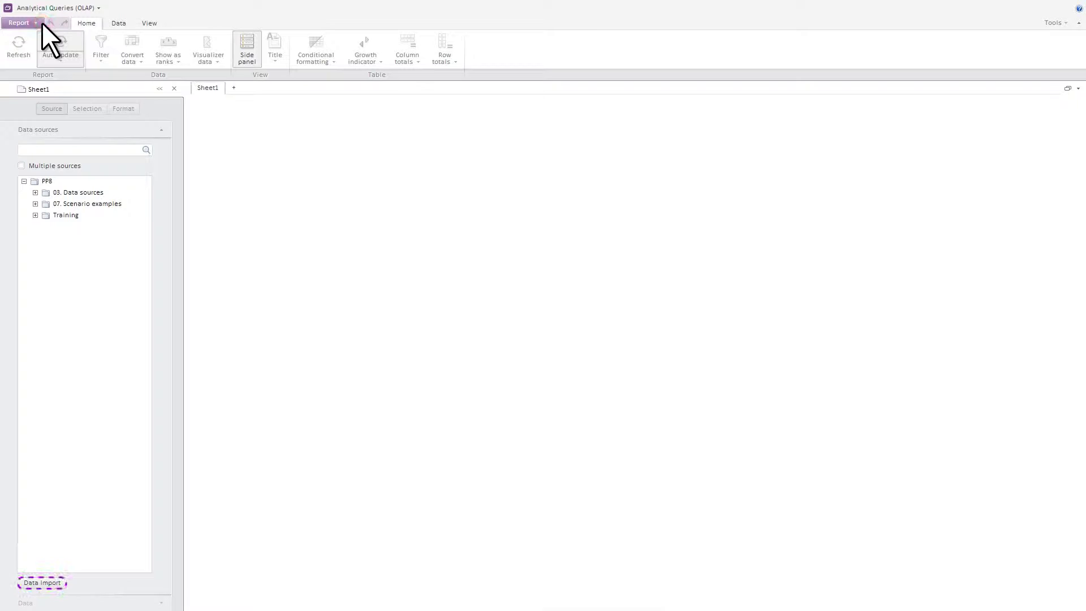
click(44, 583)
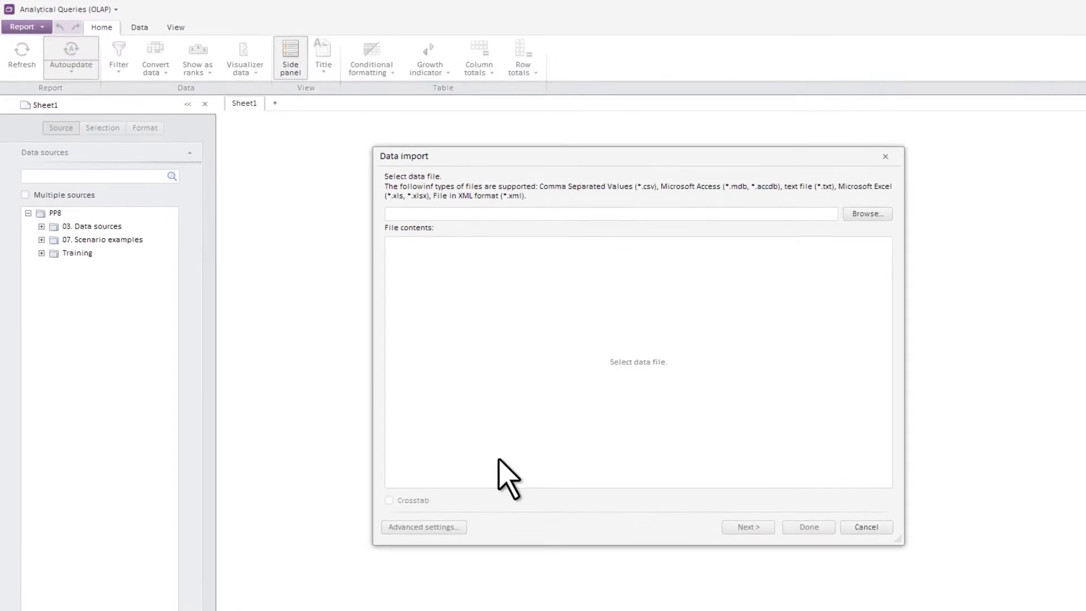
click(923, 228)
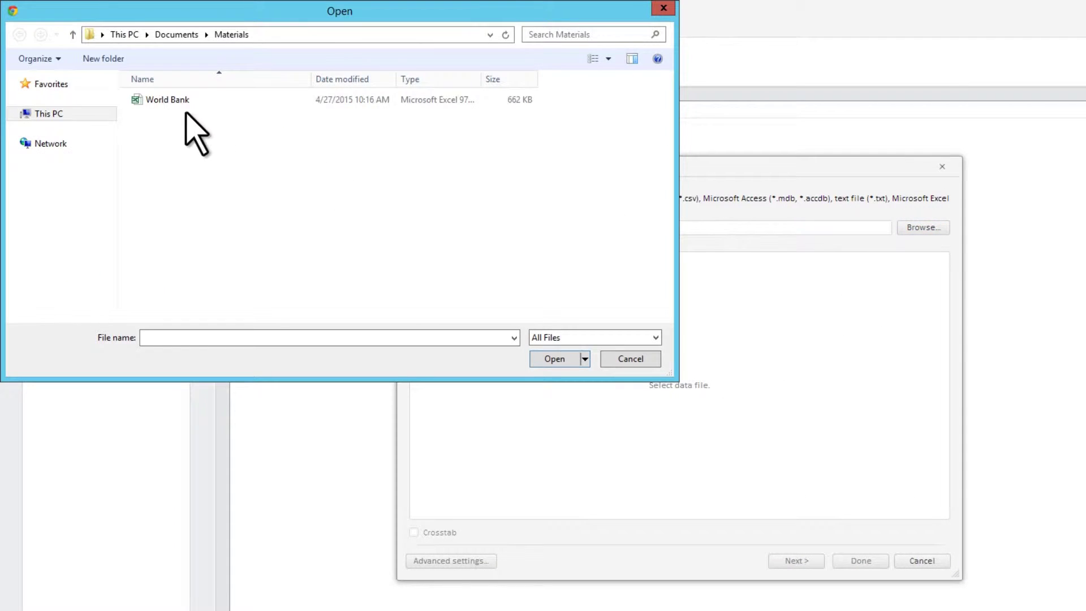
click(165, 102)
click(544, 358)
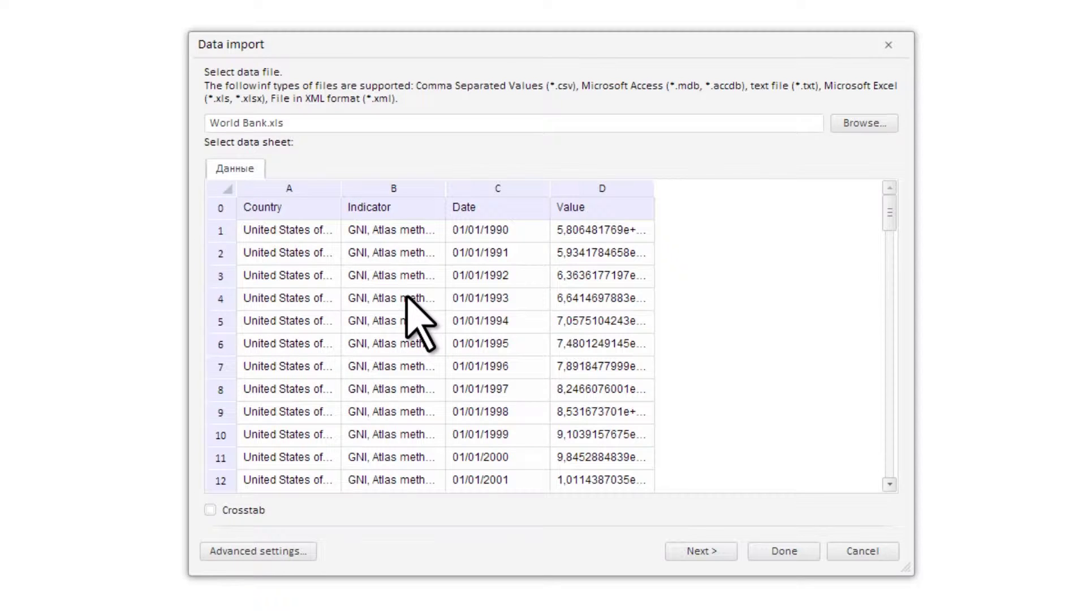
Step: Accept the default formats and roles and store the import in 03. Data sources
click(702, 553)
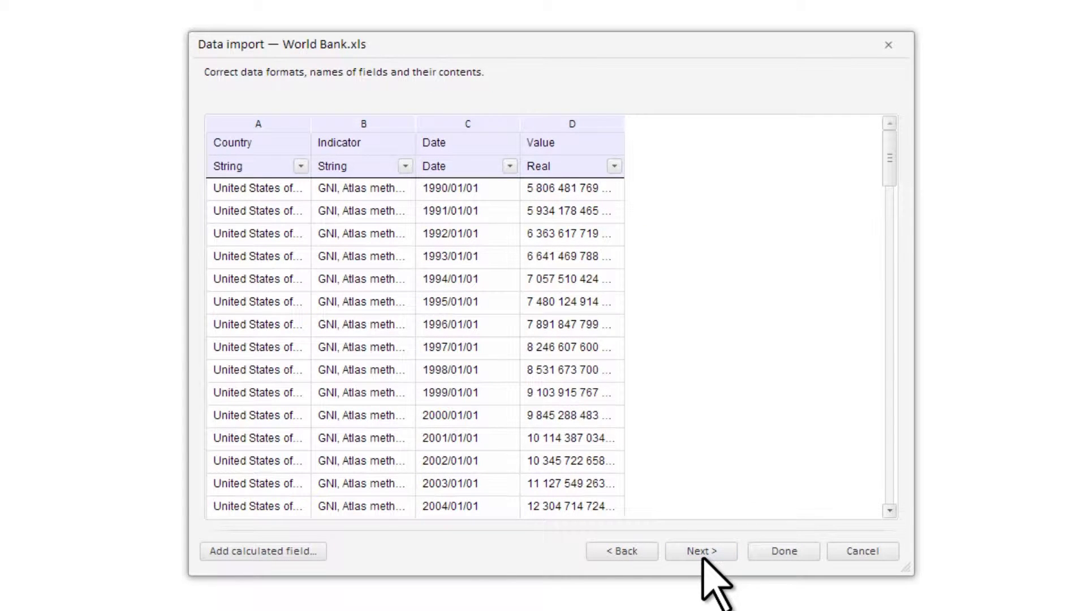
click(702, 554)
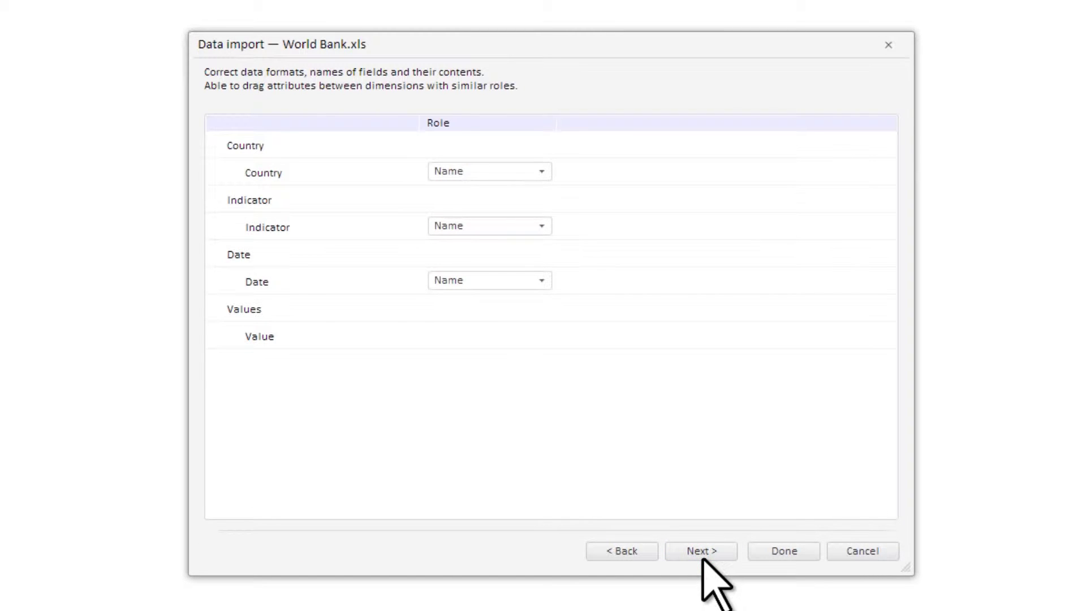
click(703, 552)
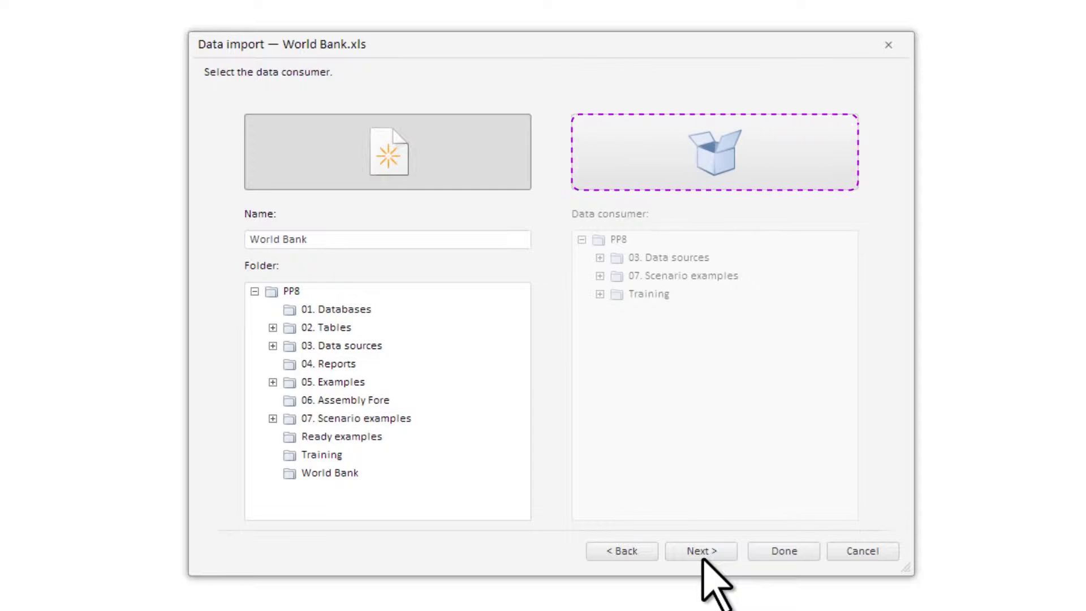
click(368, 346)
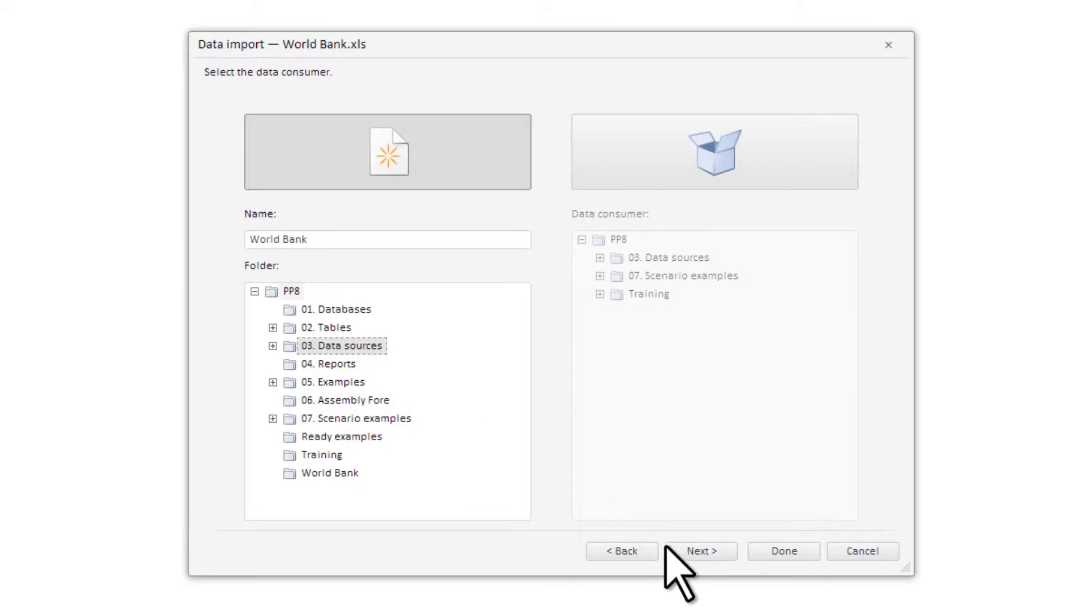
click(702, 552)
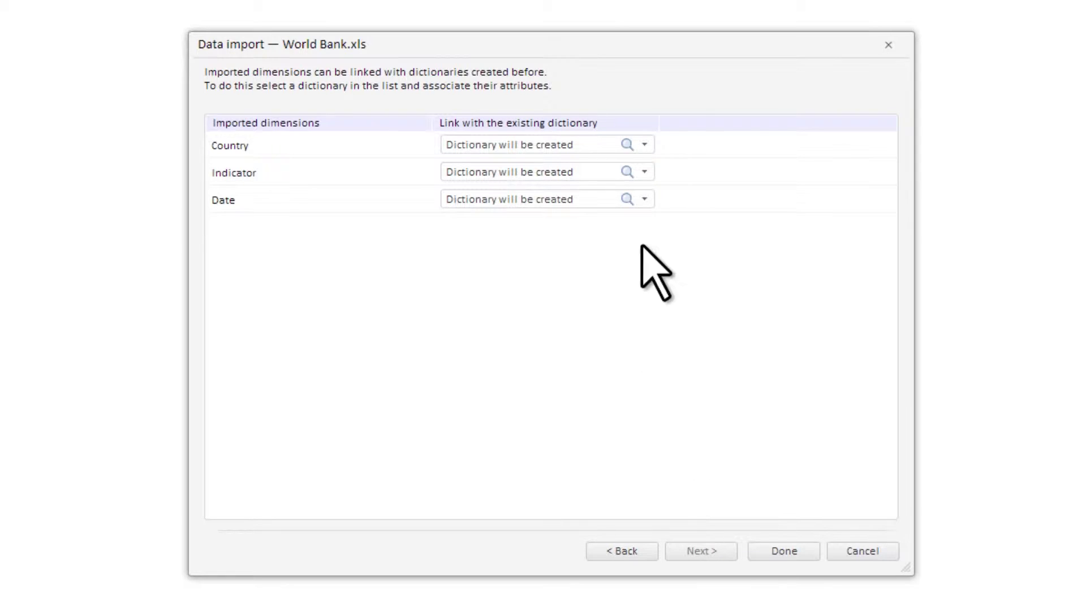
Step: Link Country to the MDM repository's COUNTRY dictionary and complete the import
click(644, 144)
click(452, 238)
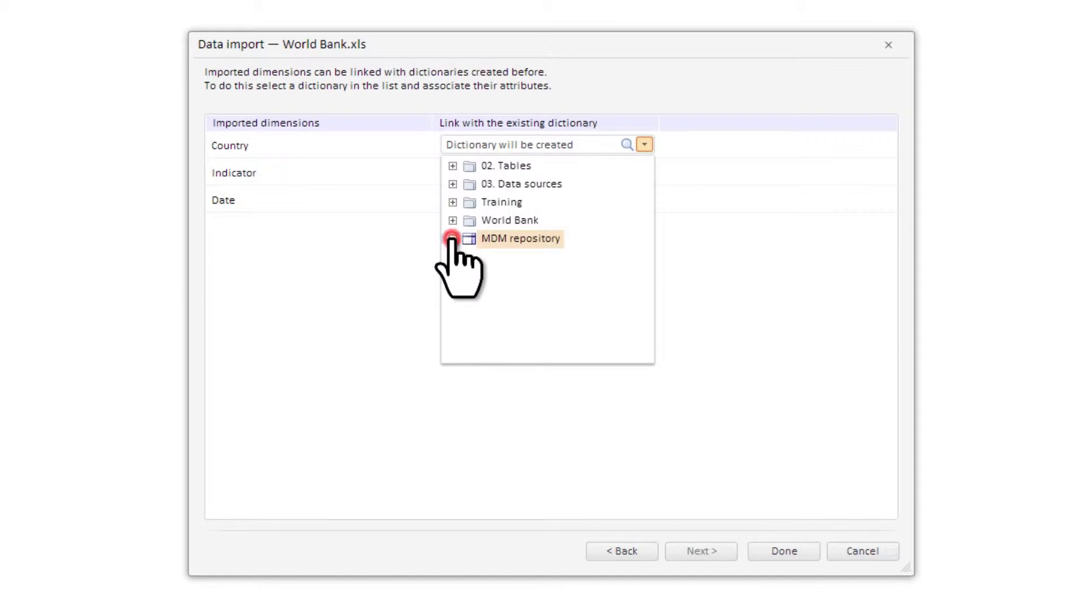
click(471, 256)
click(550, 293)
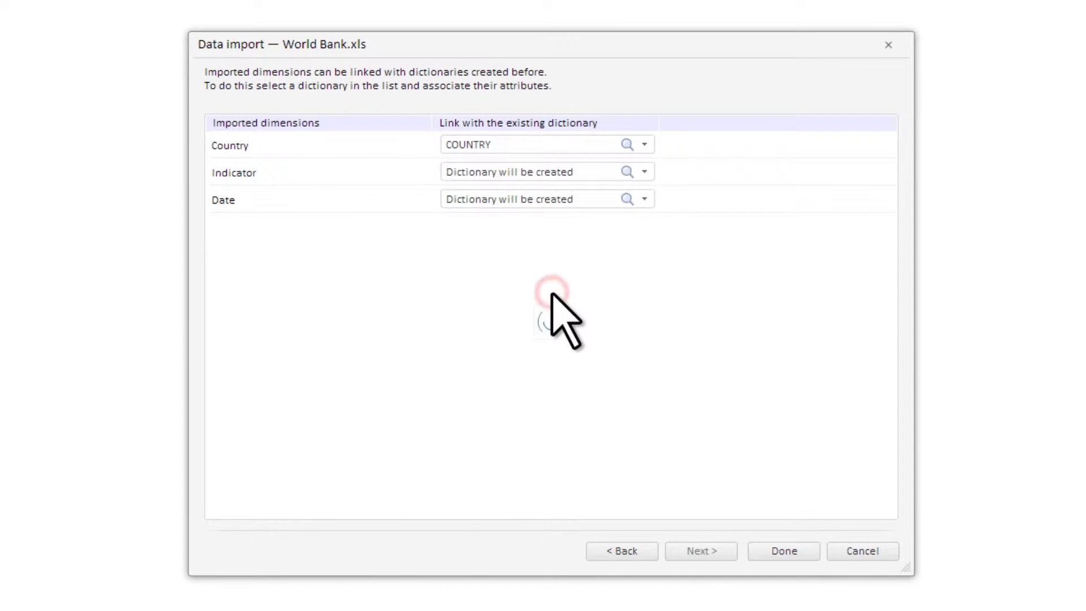
click(781, 557)
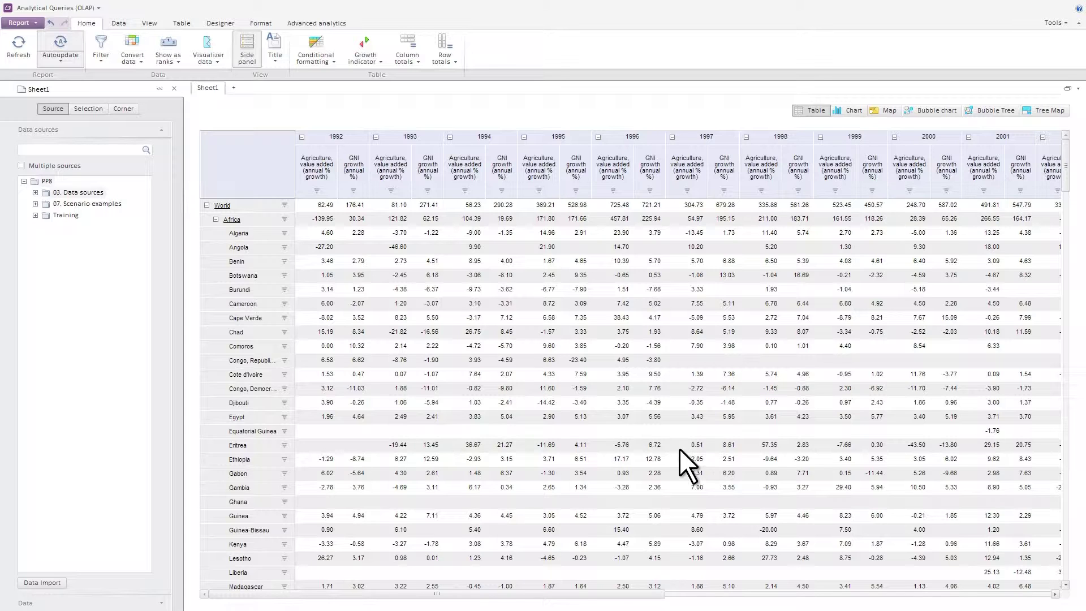
Step: Select only the years 2005 through 2010 in the Calendar list
click(92, 112)
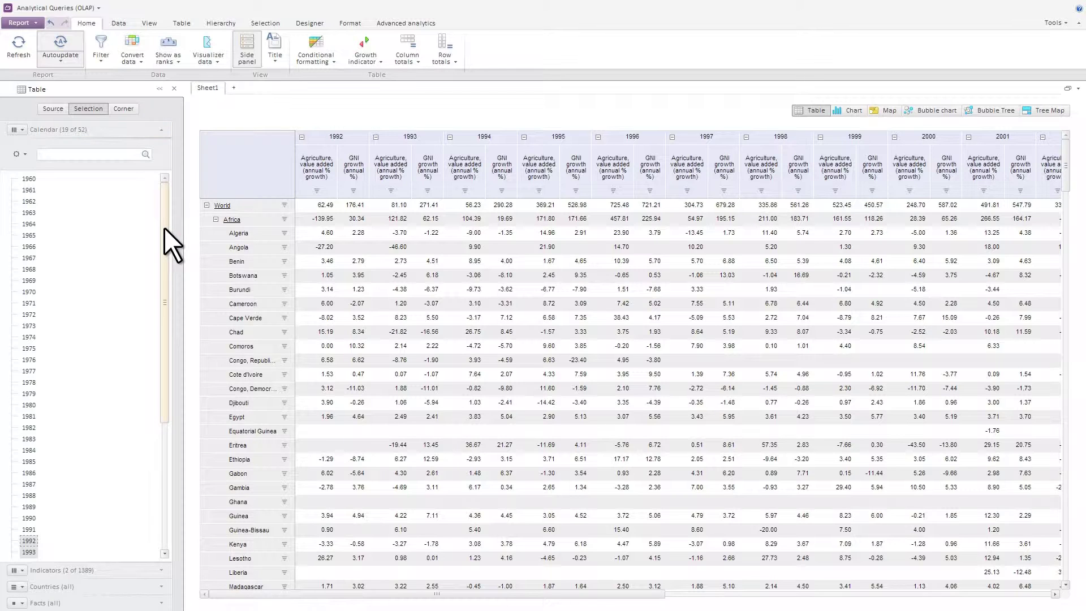
drag(164, 227, 161, 386)
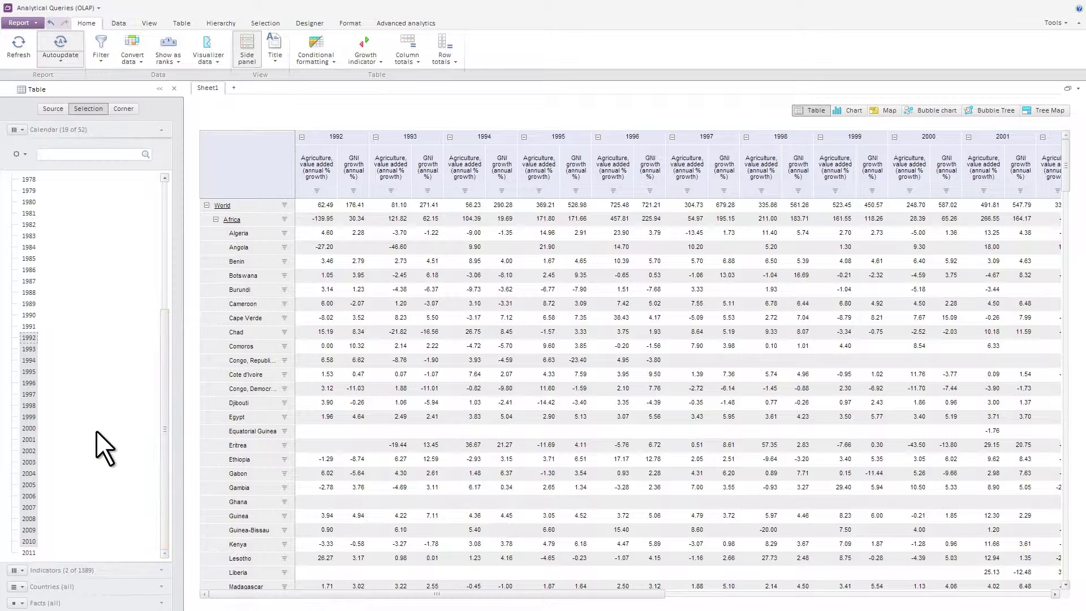
drag(30, 485, 28, 542)
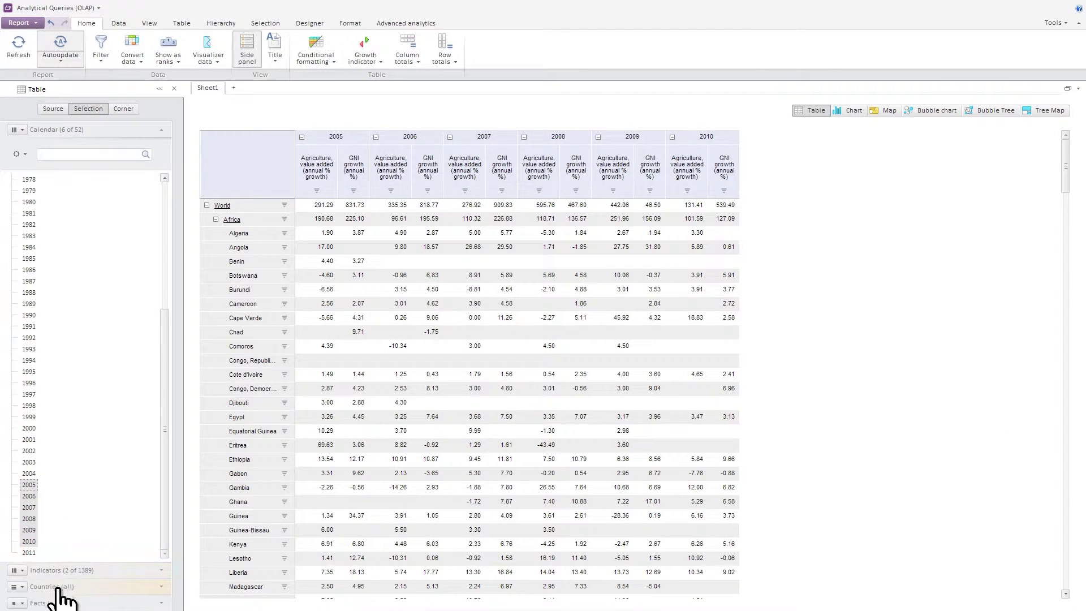
Step: Select all South American countries as rows, excluding the World entry
click(56, 588)
click(31, 212)
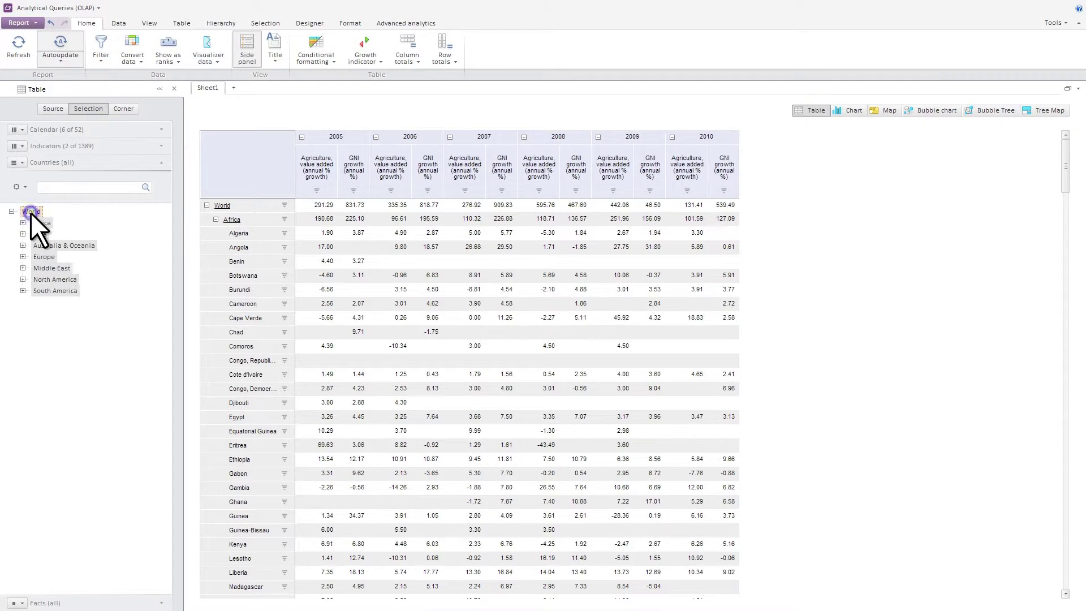
right_click(30, 213)
click(79, 288)
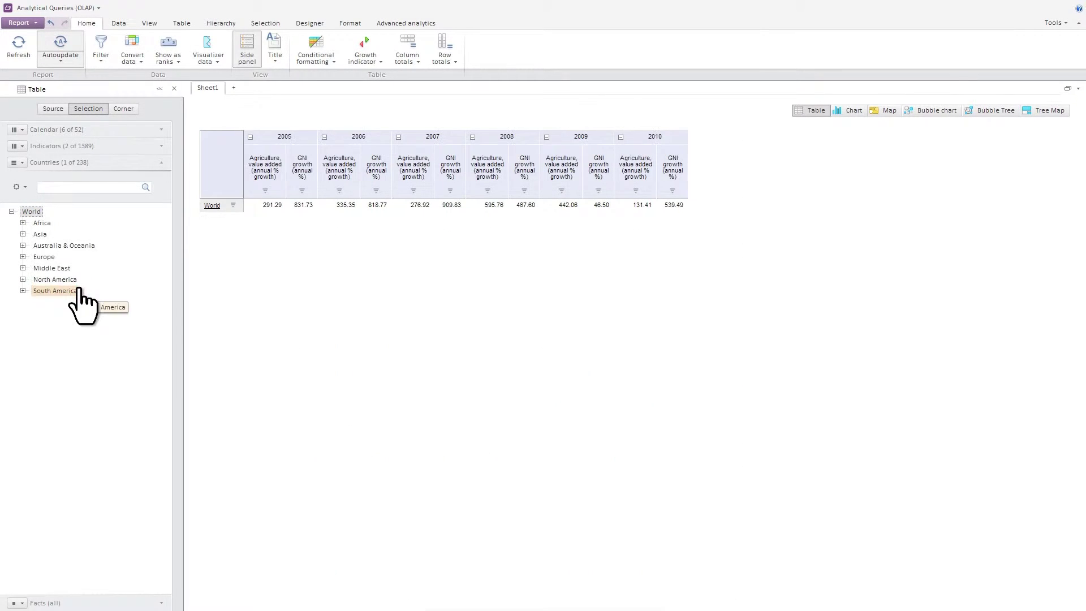
click(23, 290)
right_click(41, 292)
click(116, 355)
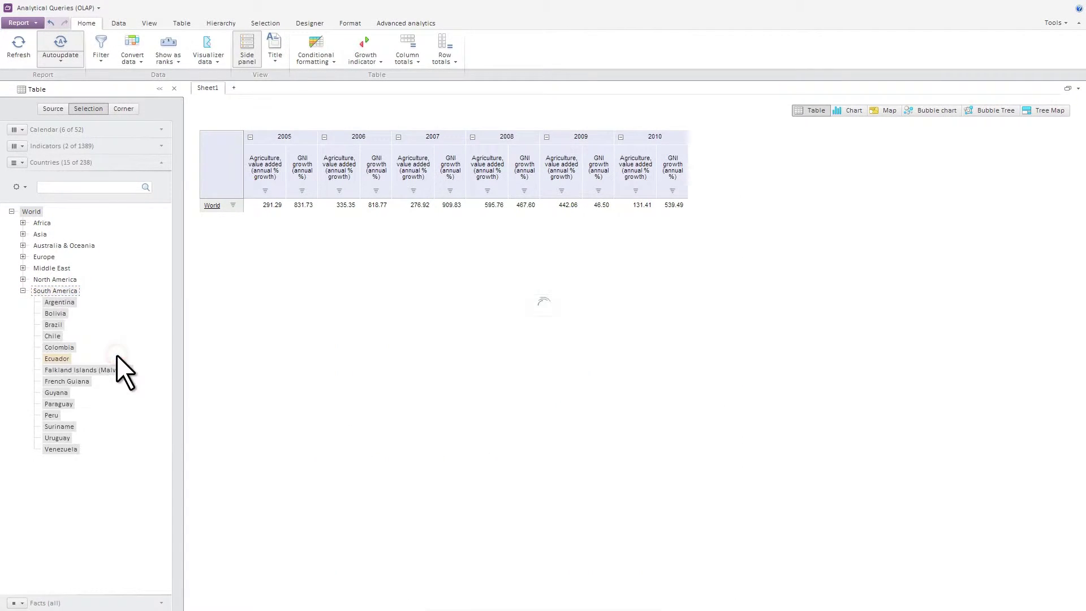
click(34, 213)
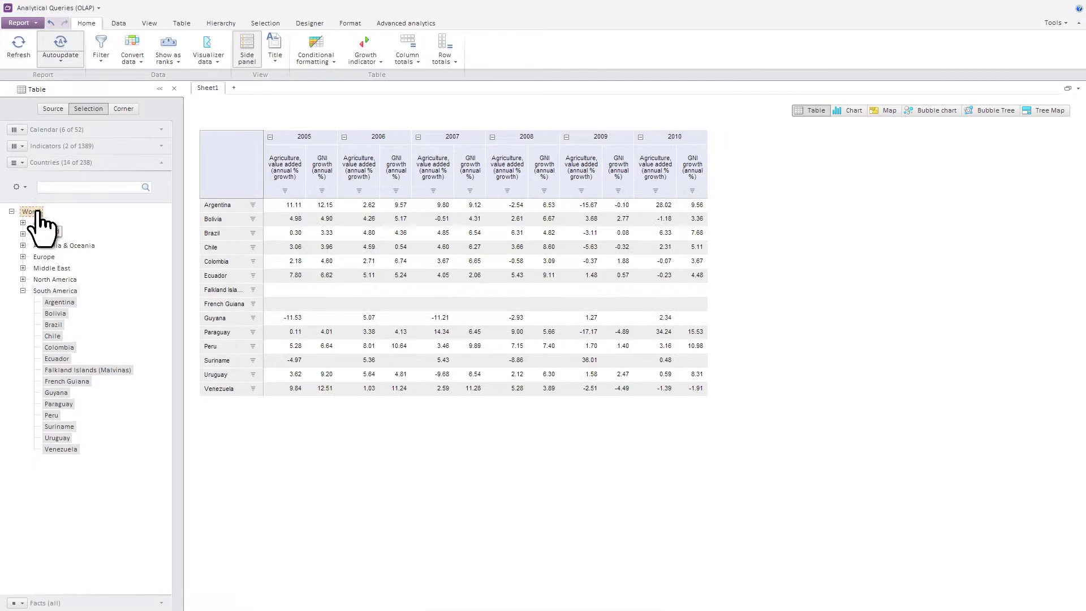
Step: Make Indicators a fixed dimension set to GNI, Atlas method (current US$)
click(43, 146)
click(22, 146)
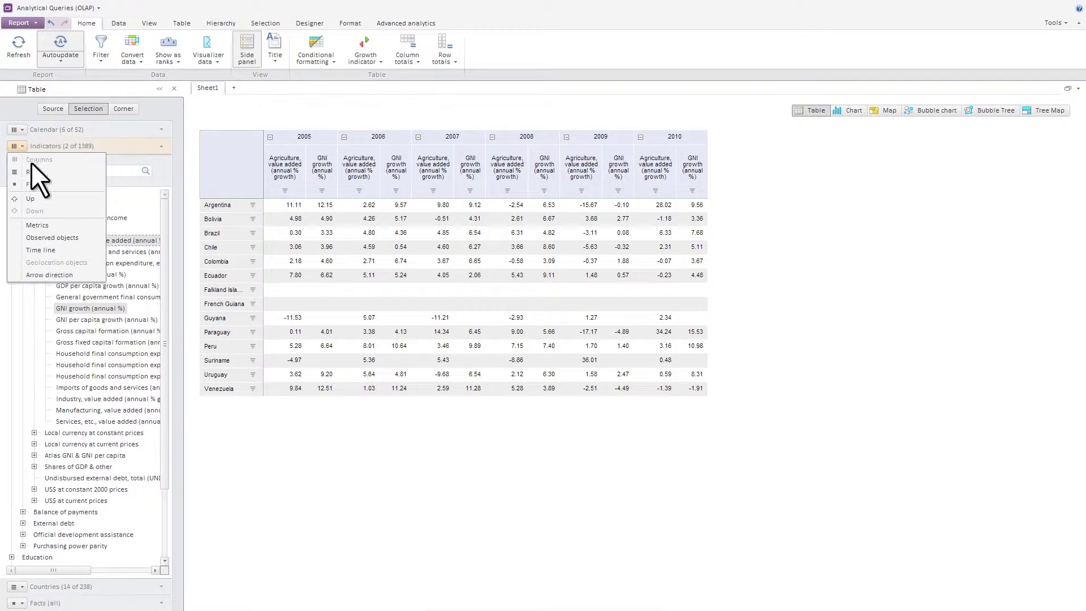
click(45, 186)
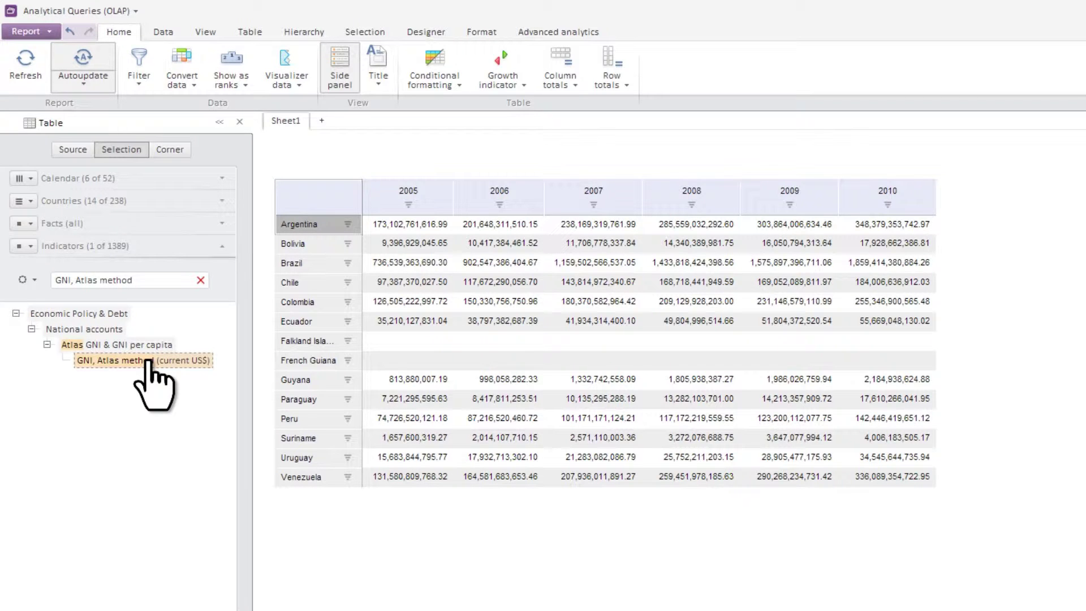
Step: Hide empty rows and save the report under the pasted new name
click(148, 86)
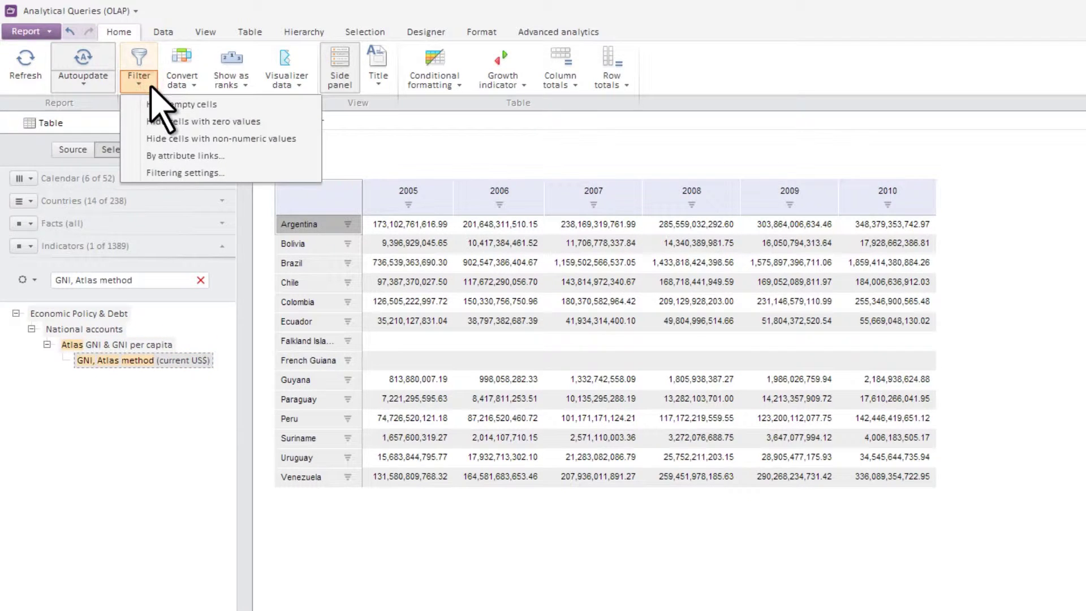
click(239, 105)
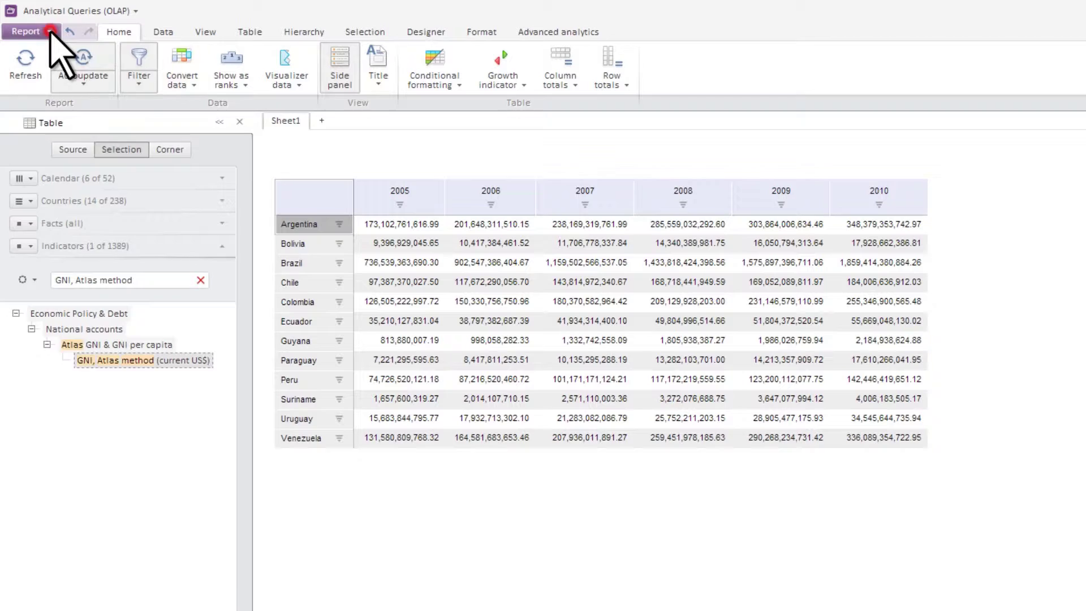
click(49, 33)
click(54, 56)
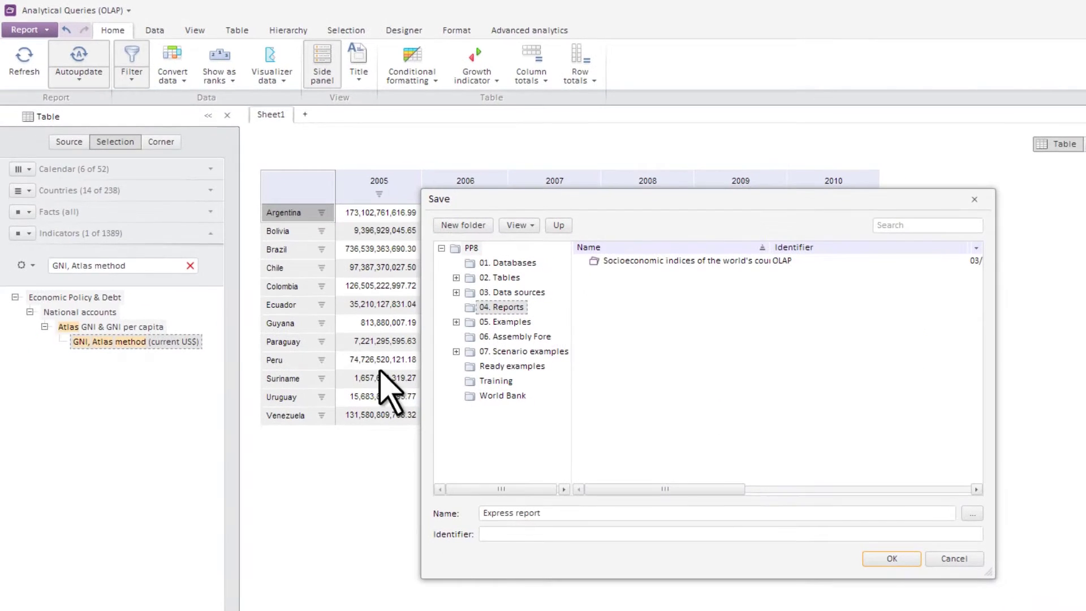
triple_click(770, 517)
text(GNI, value for countries of South America)
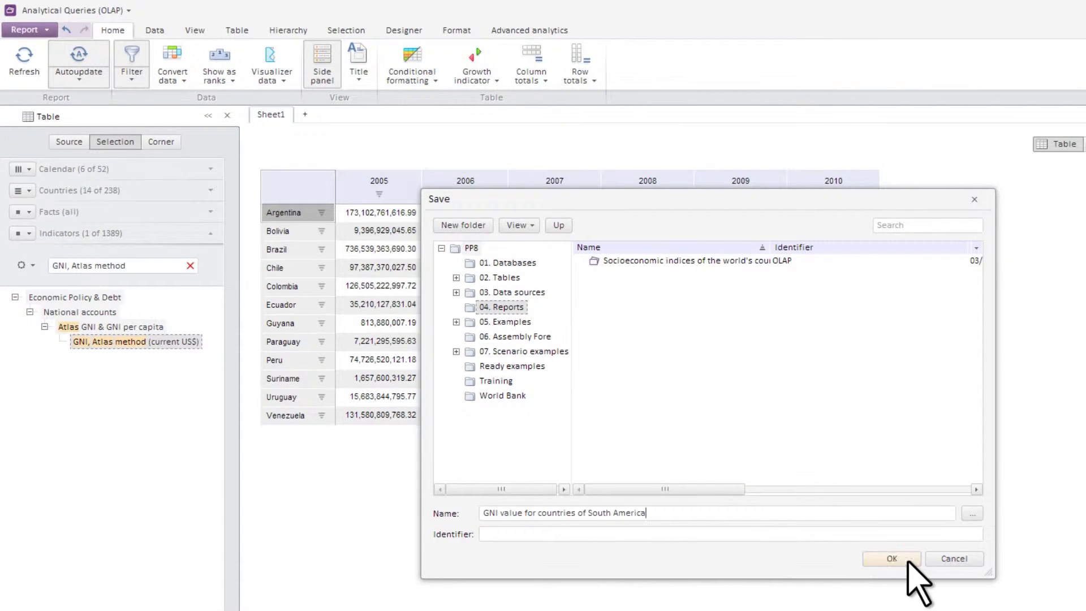
click(905, 559)
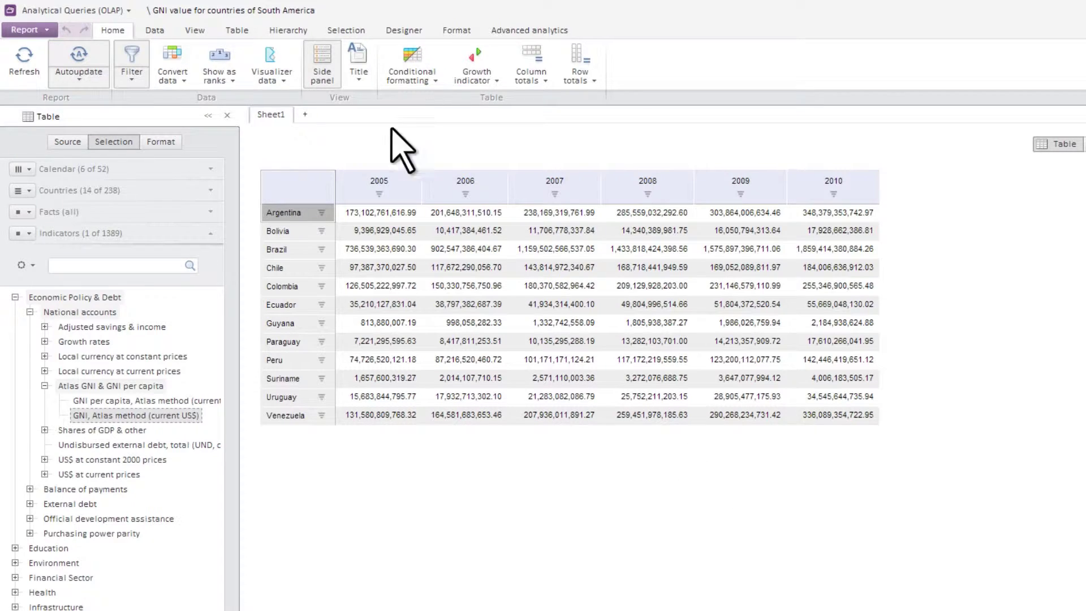
Step: Add a simple title showing the report name 'GNI value for countries of South America' at 14 pt
click(367, 84)
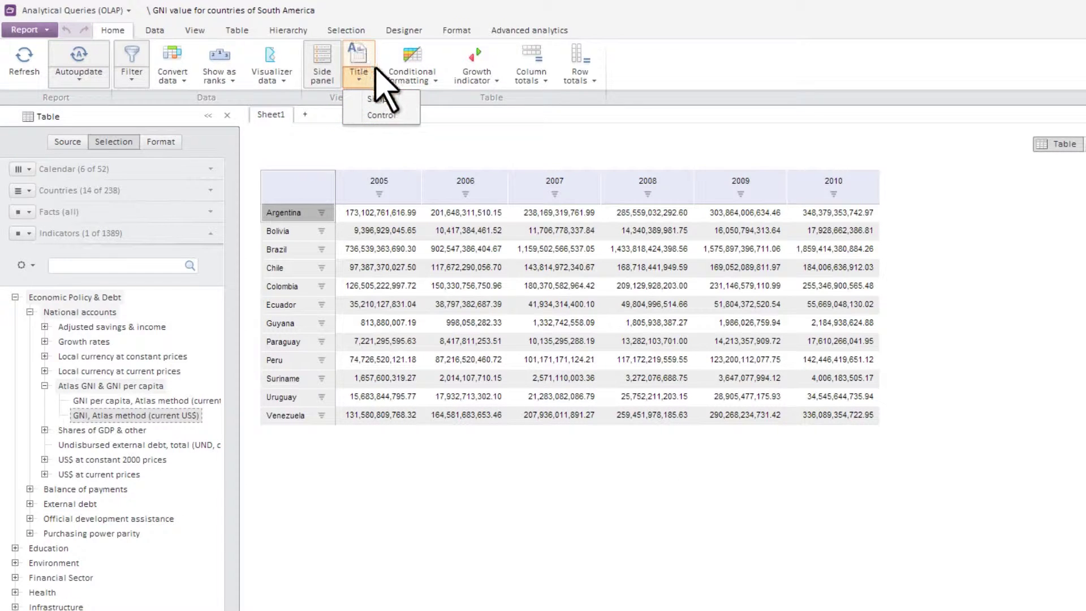
click(396, 104)
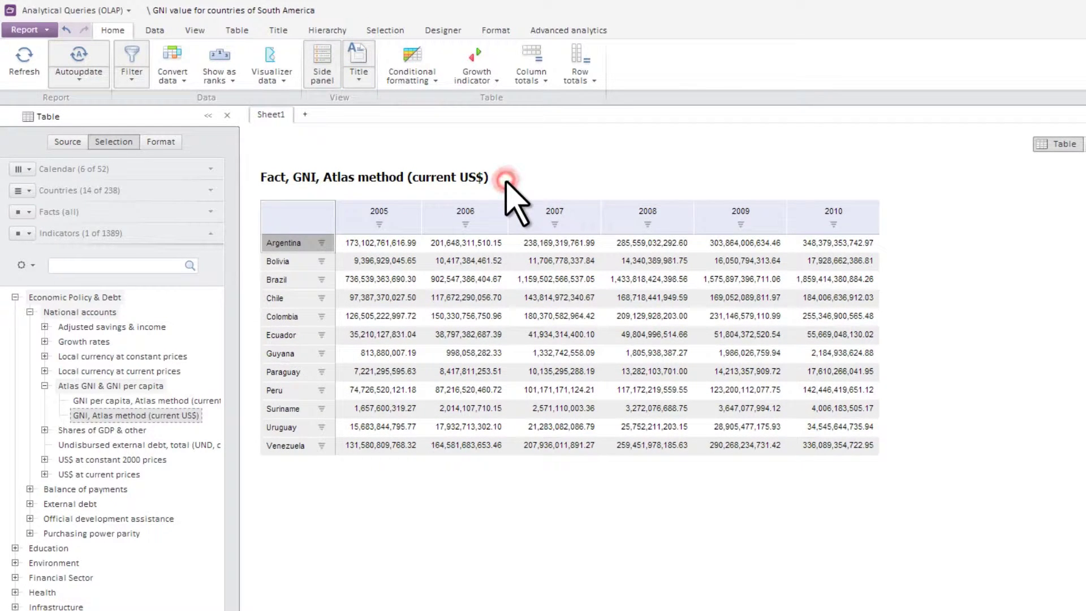
double_click(506, 180)
key(BackSpace)
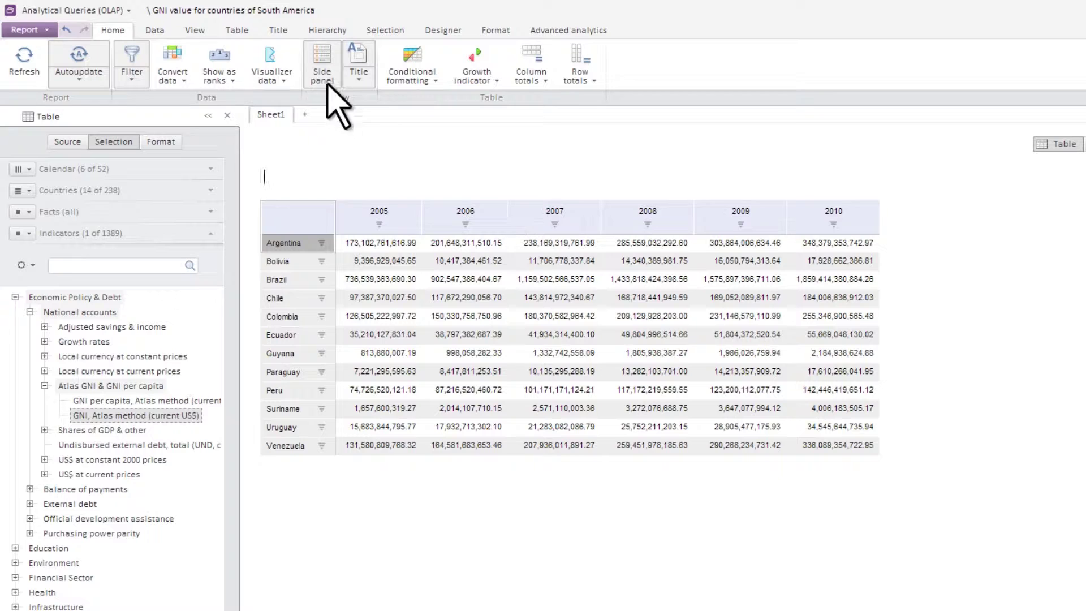
click(278, 30)
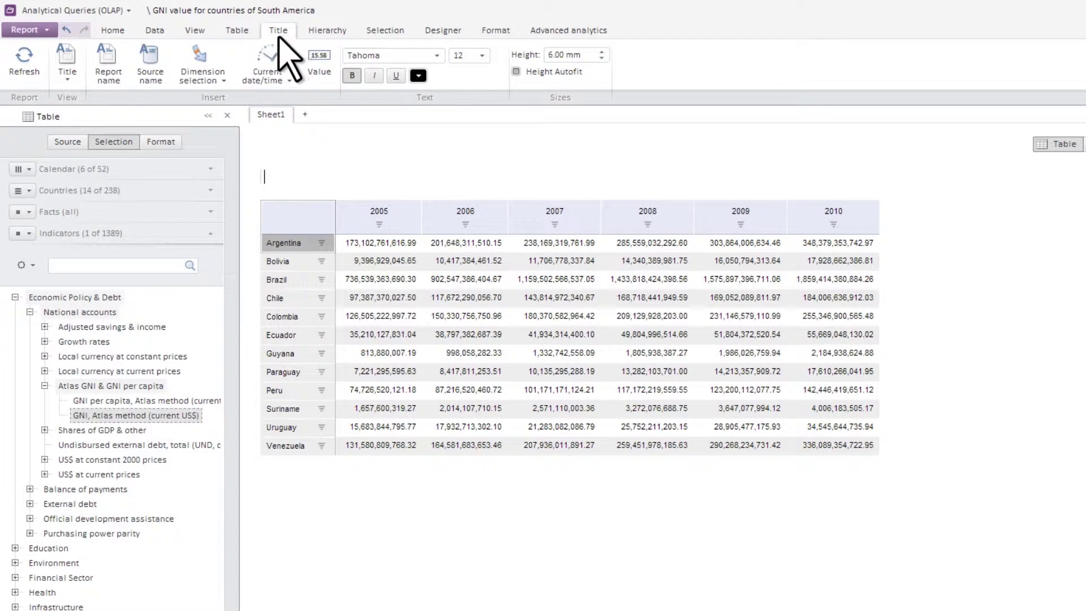
click(119, 84)
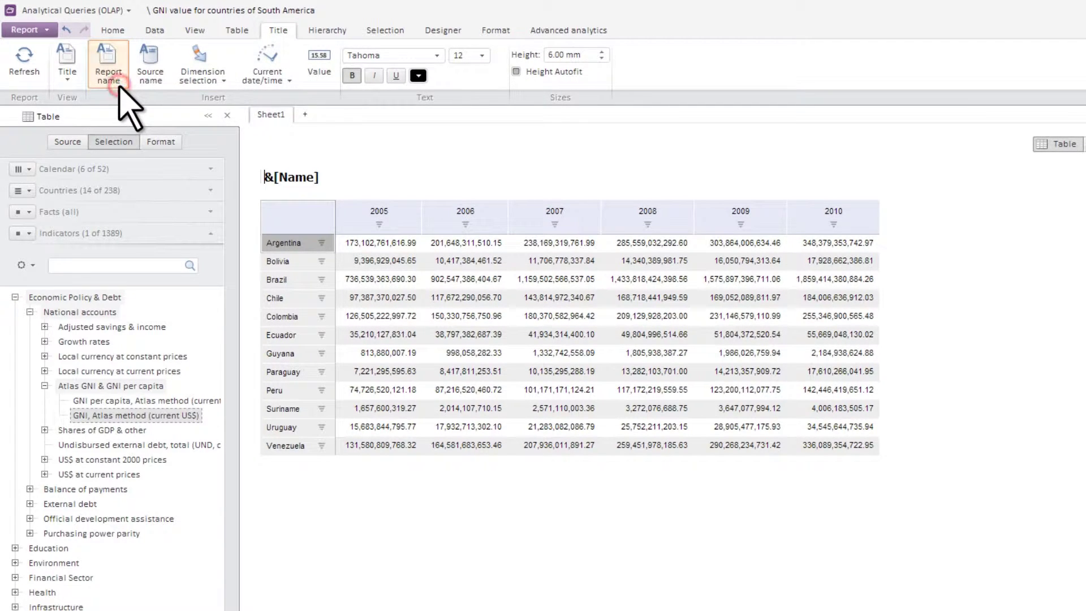
click(284, 138)
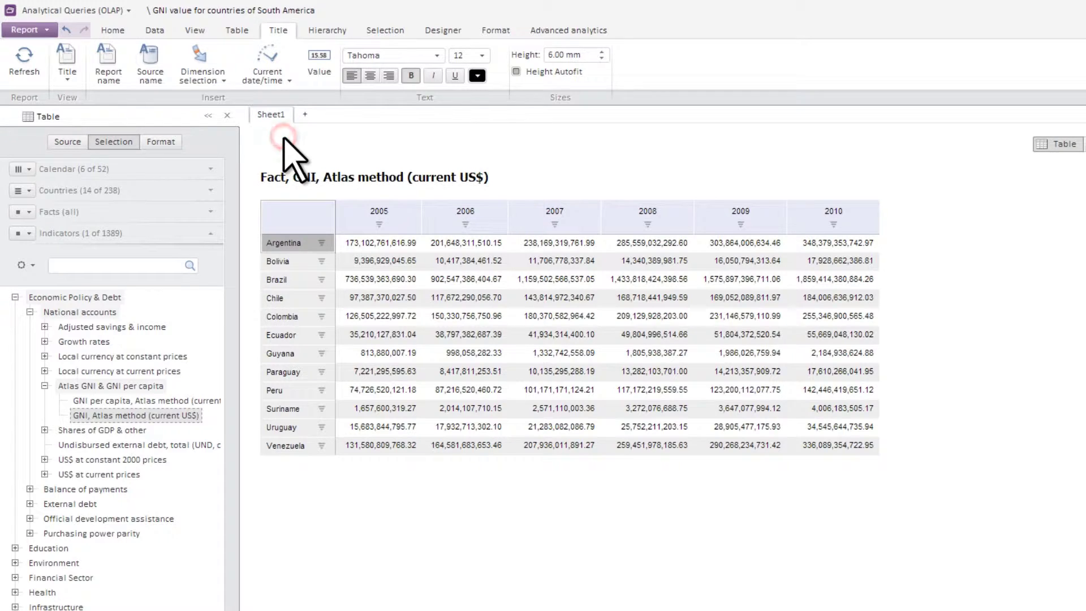
click(483, 55)
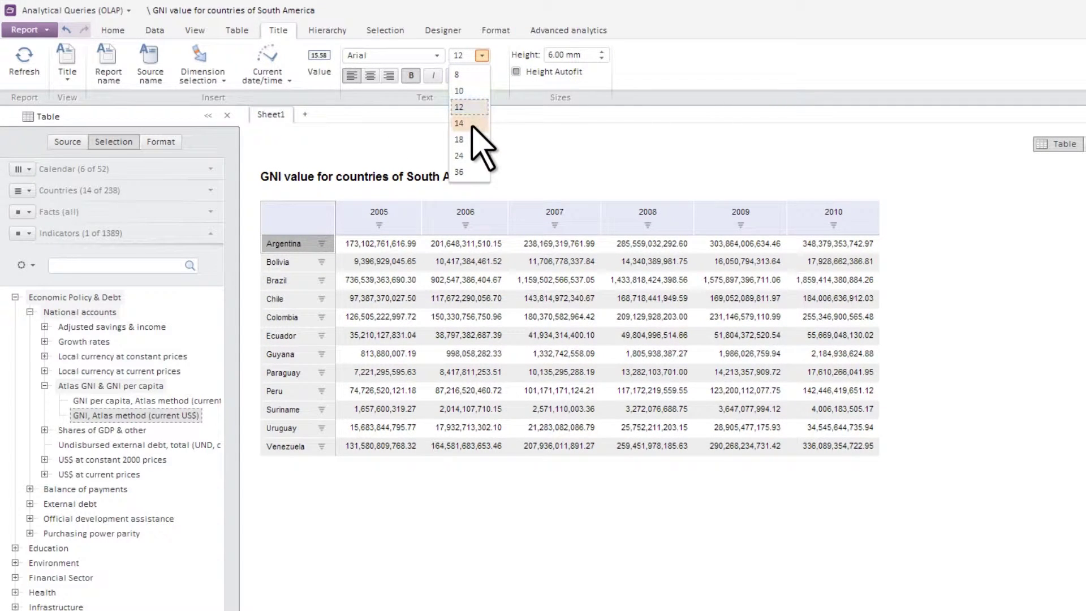
click(471, 124)
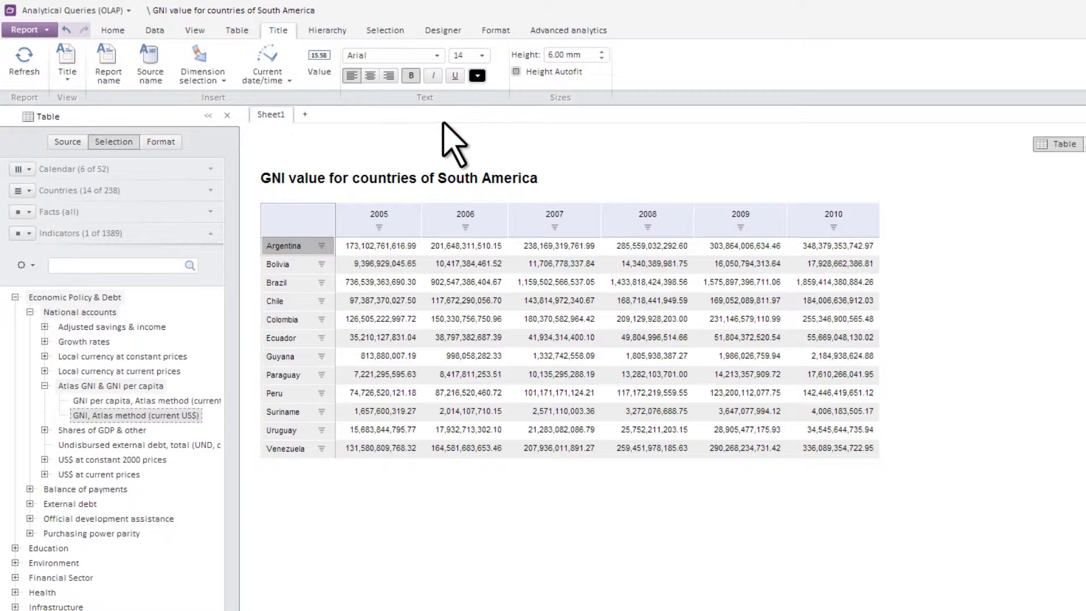
Step: Show row changes as descending ranks and sort countries by the 2010 column
click(155, 30)
click(69, 61)
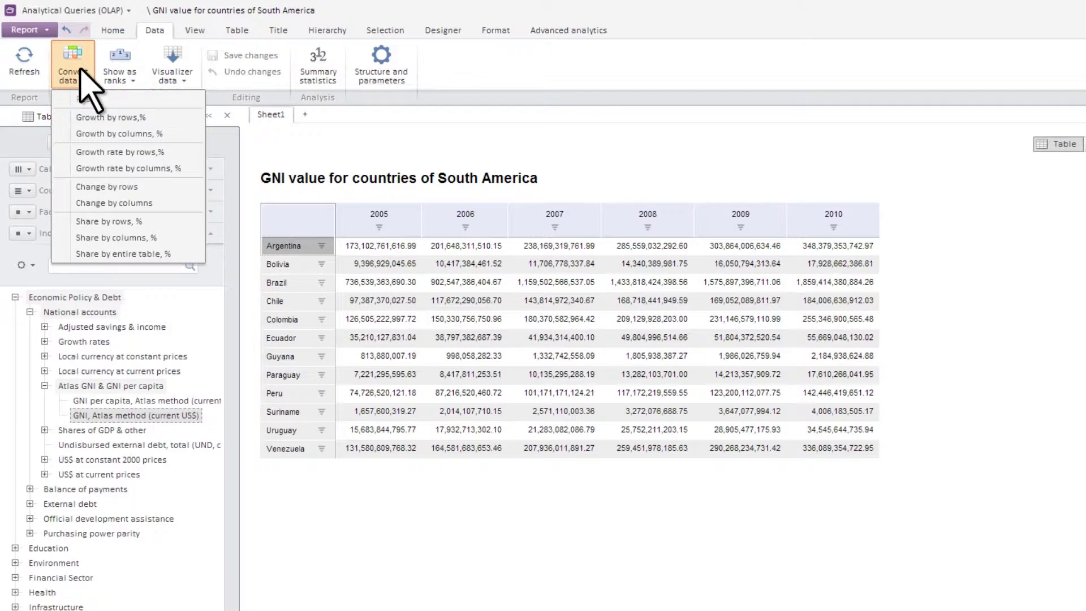
click(147, 188)
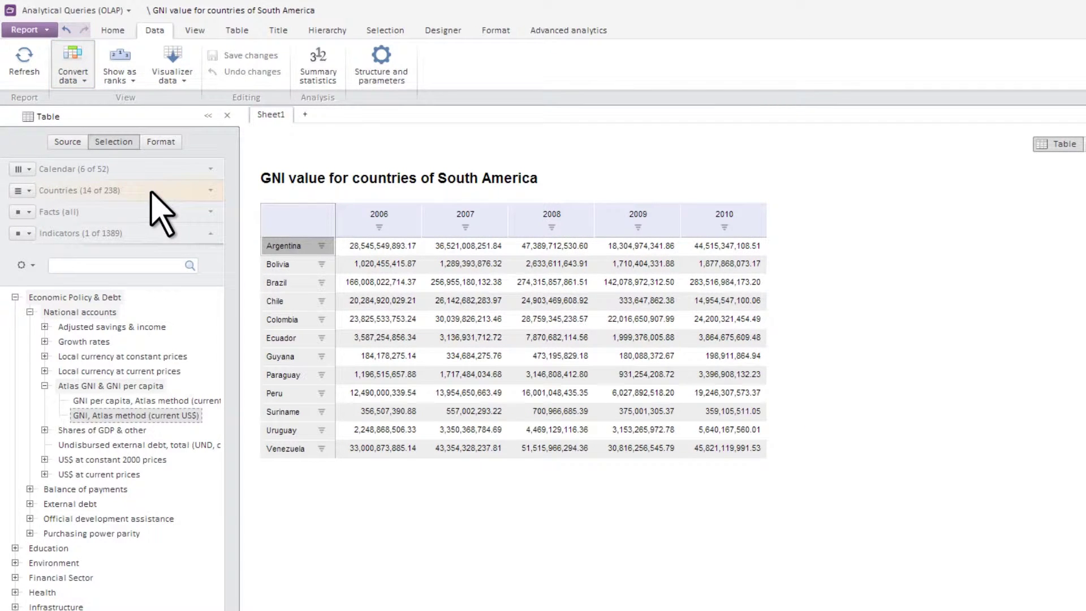
click(120, 68)
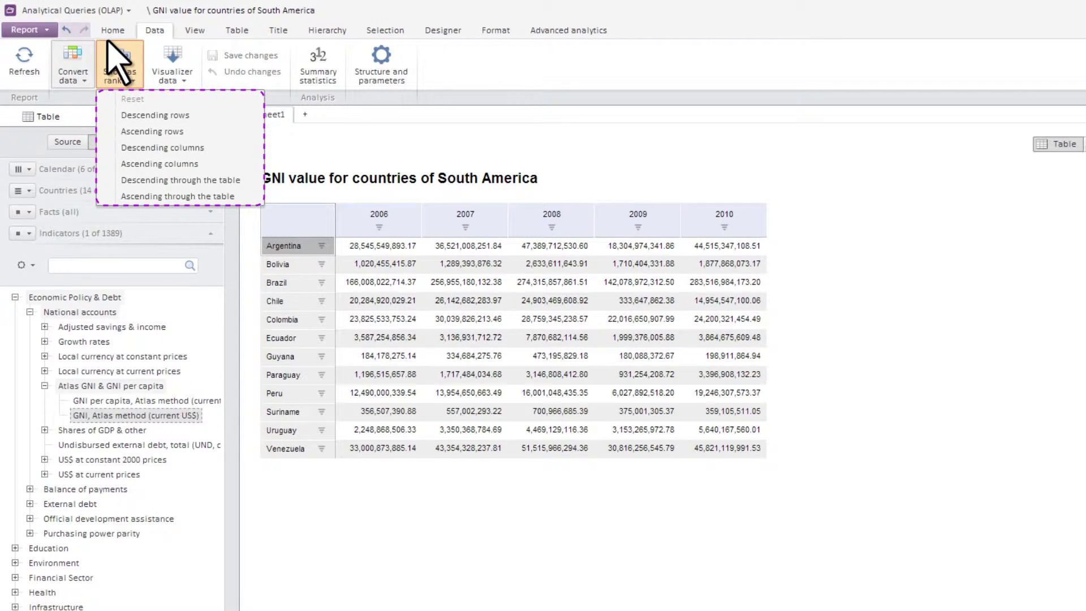
click(179, 118)
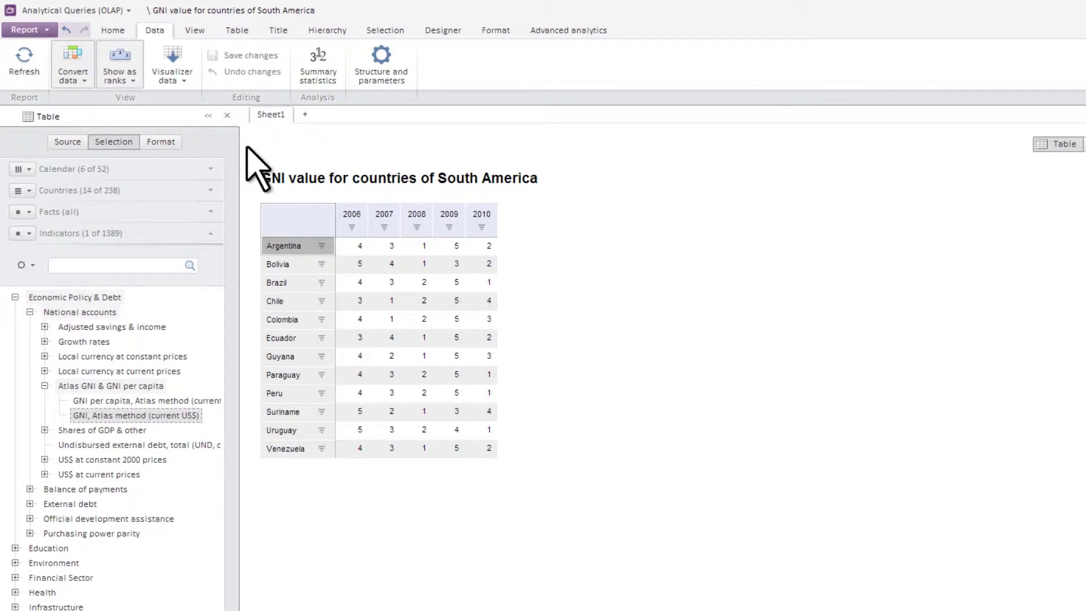
click(482, 226)
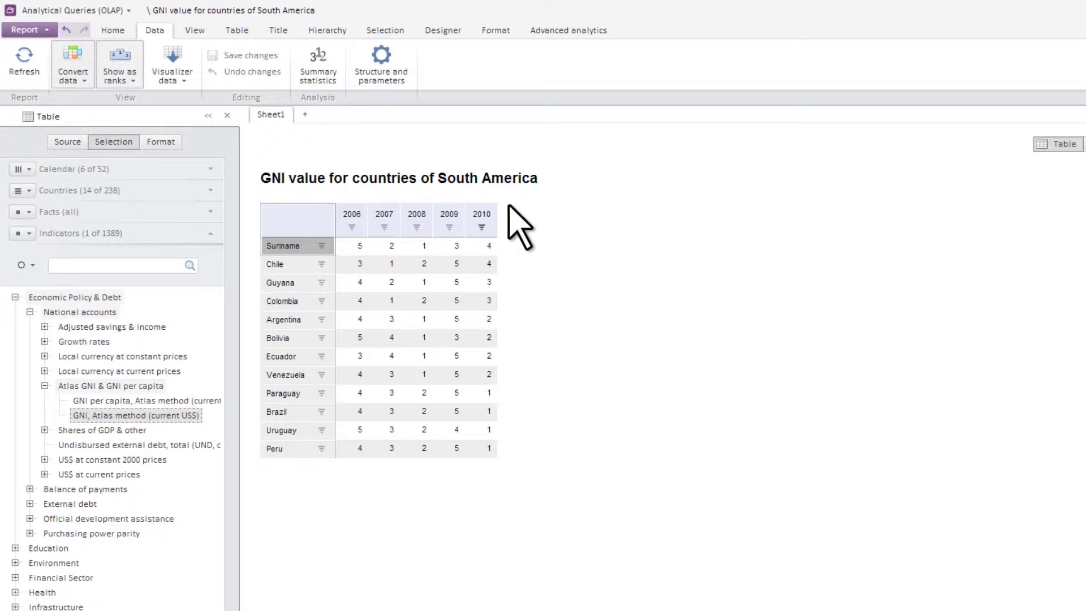
Step: Reset the ranking and data conversion so plain GNI values show
click(130, 78)
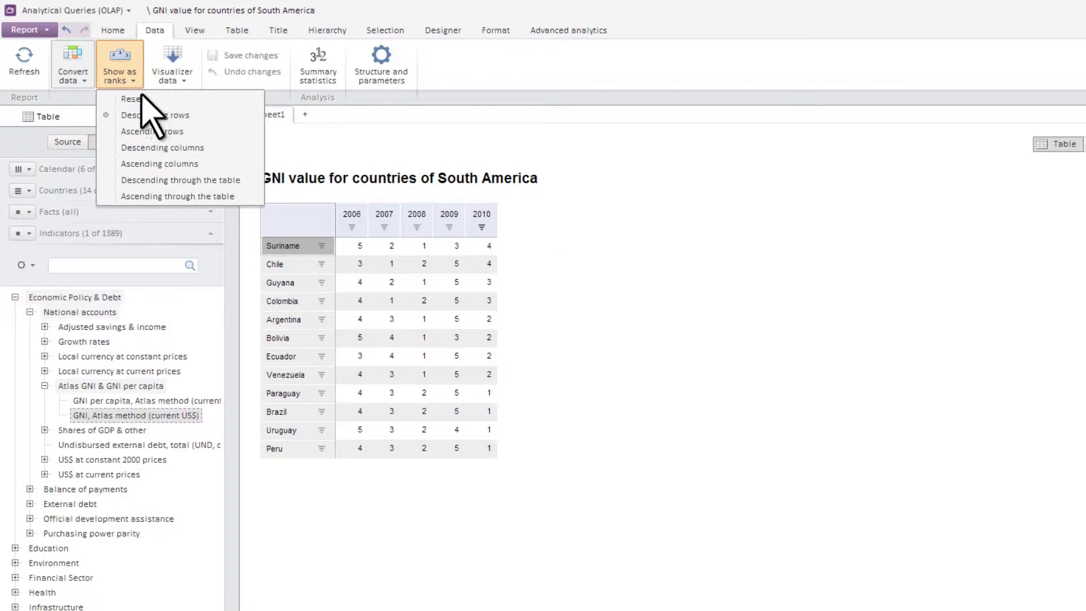
click(150, 100)
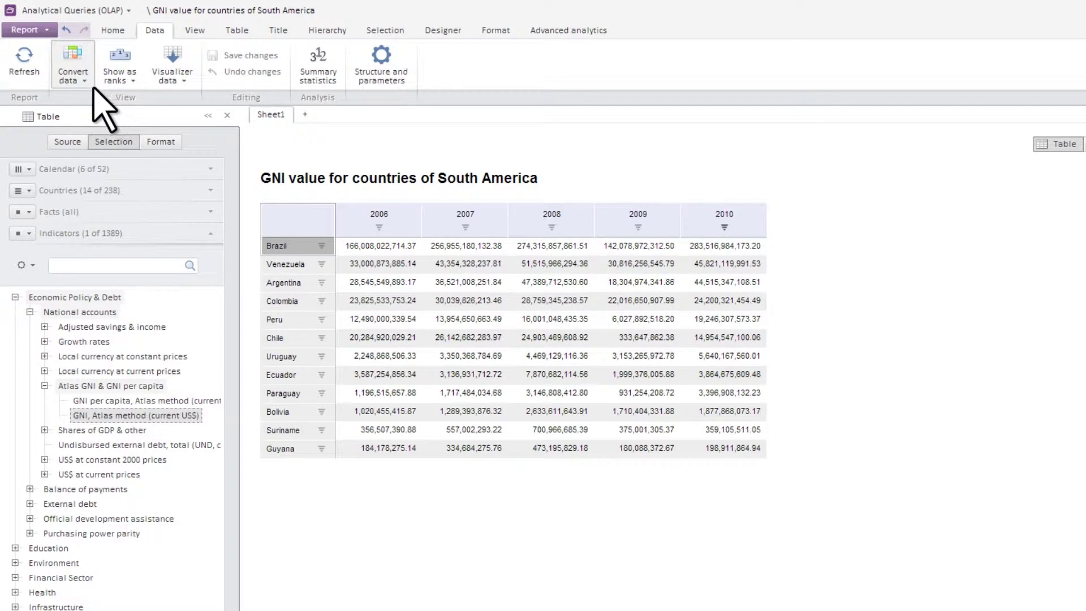
click(82, 80)
click(82, 99)
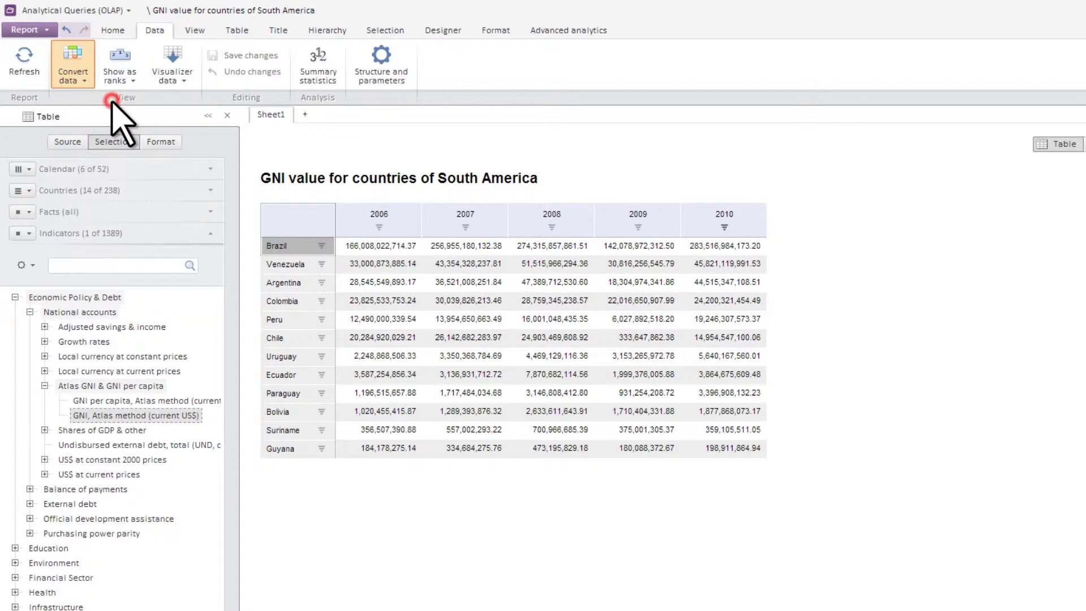
click(251, 33)
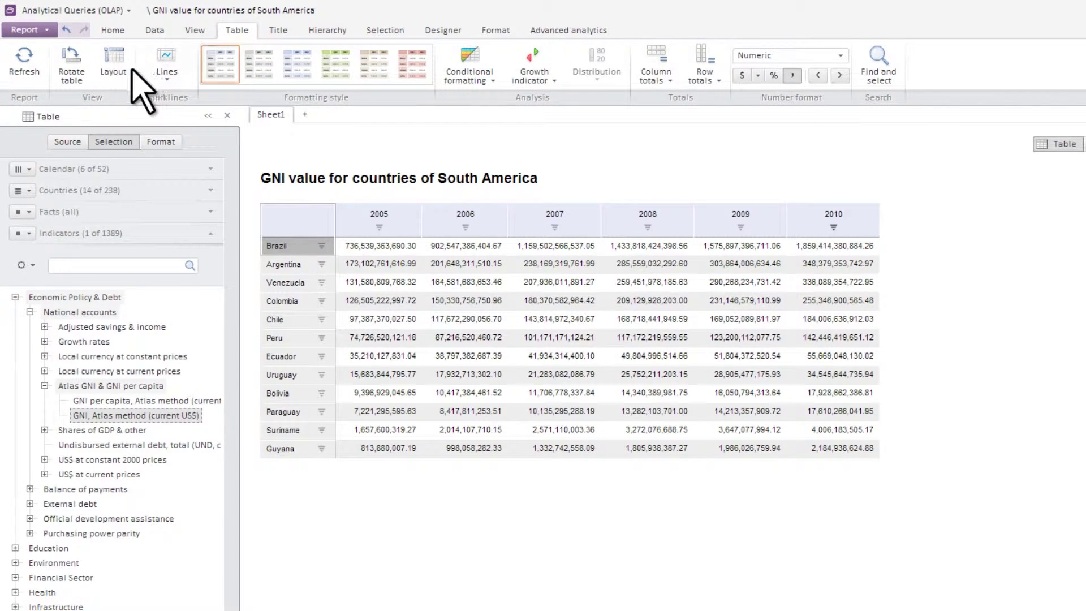
click(85, 85)
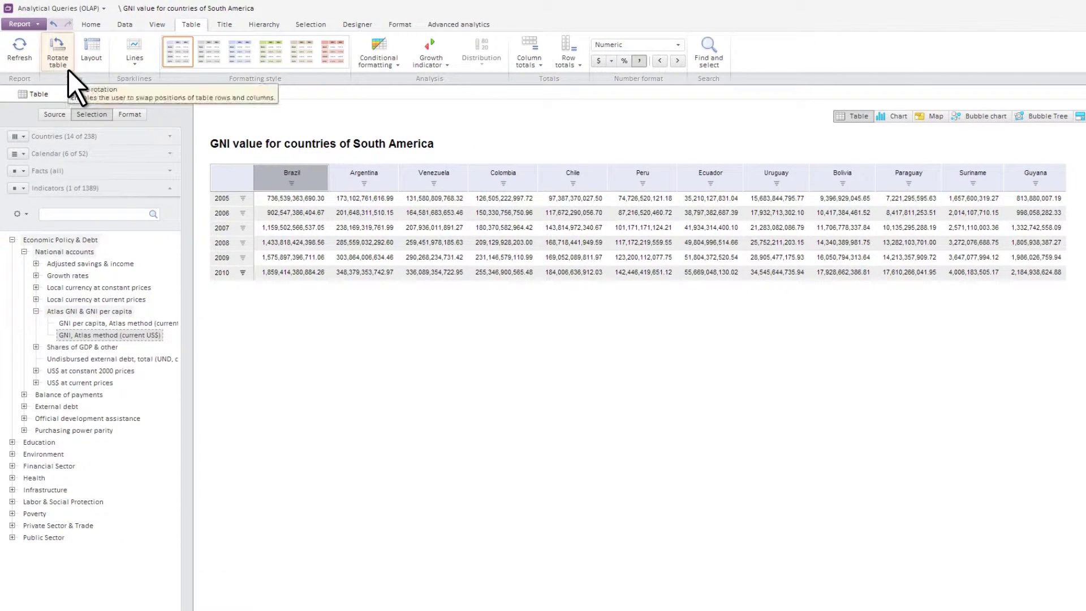
click(69, 69)
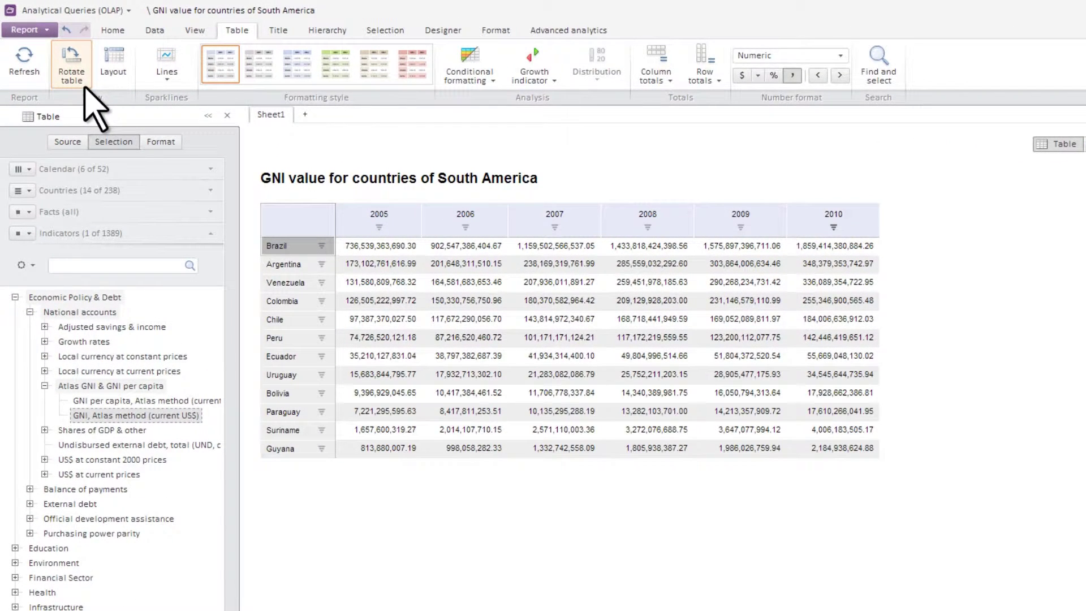
click(172, 79)
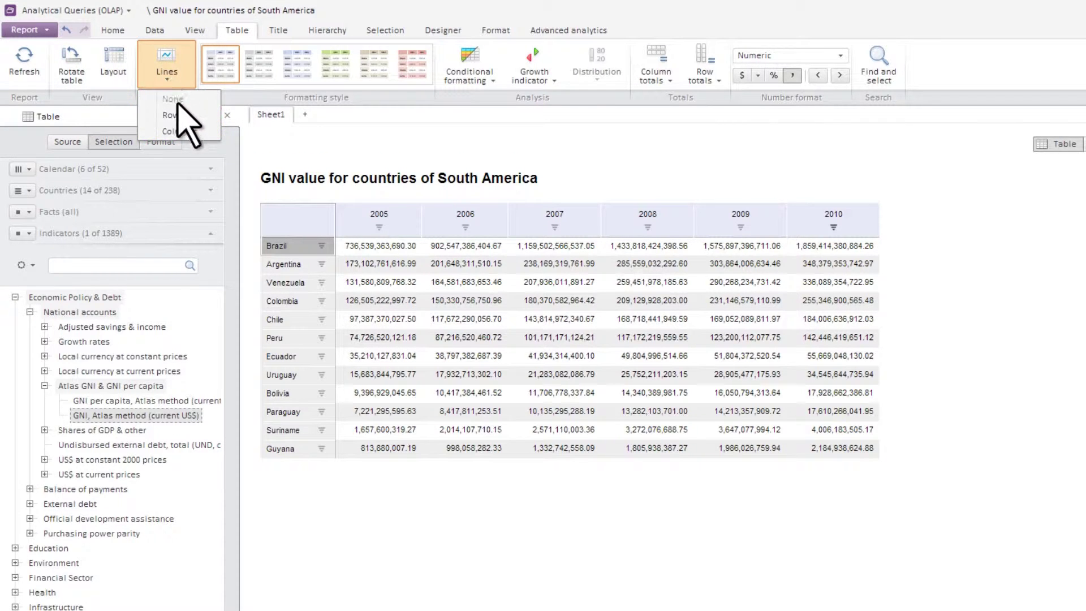
click(192, 120)
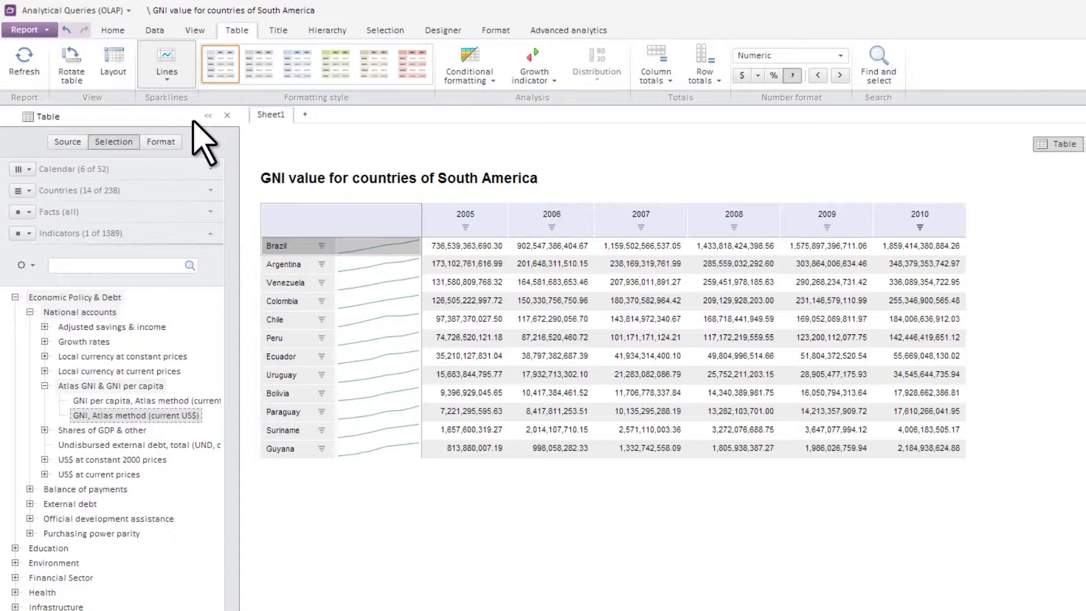
click(172, 75)
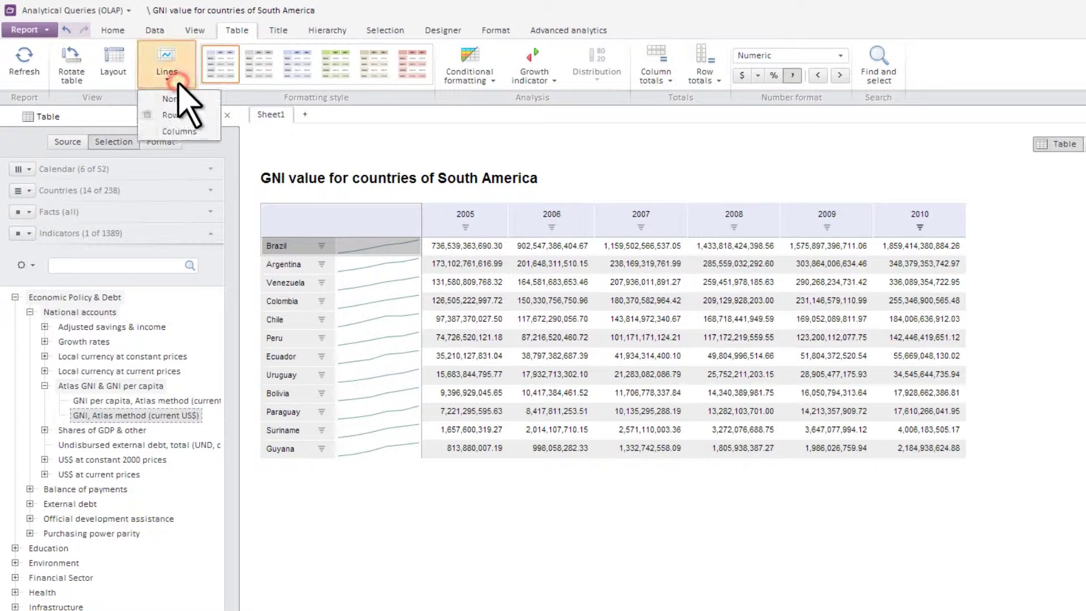
click(193, 99)
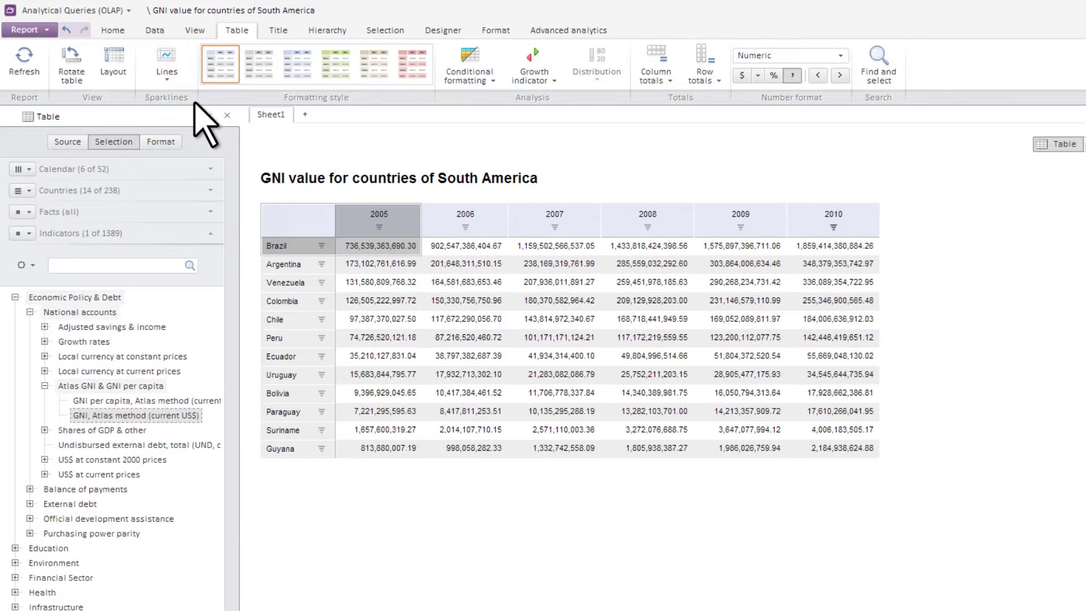
Step: Apply the third table style, blue group fill shading, and row-wise growth arrows to the GNI table
click(411, 253)
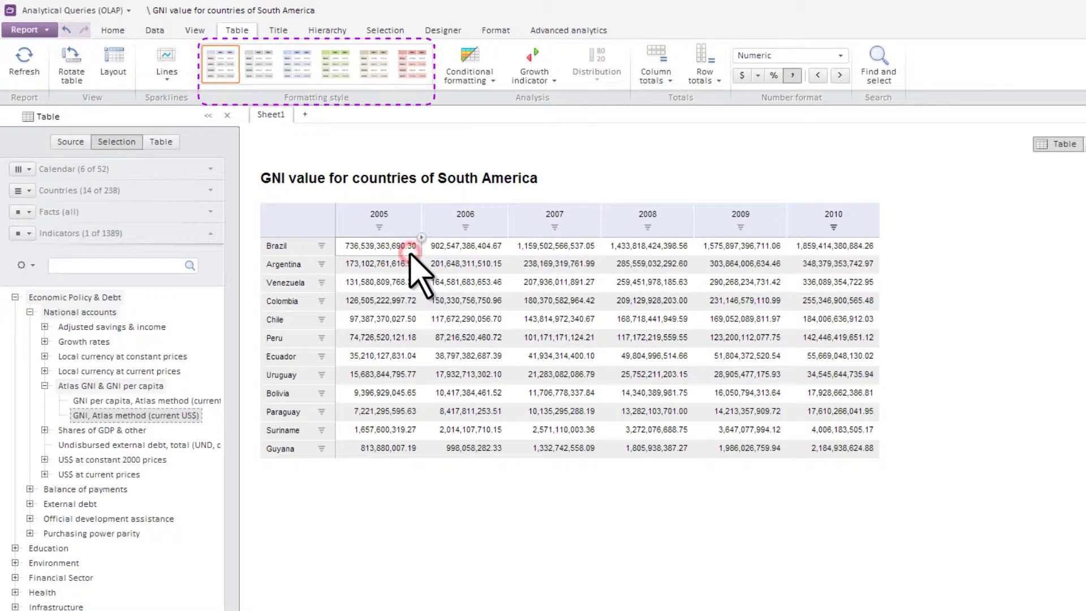
click(304, 77)
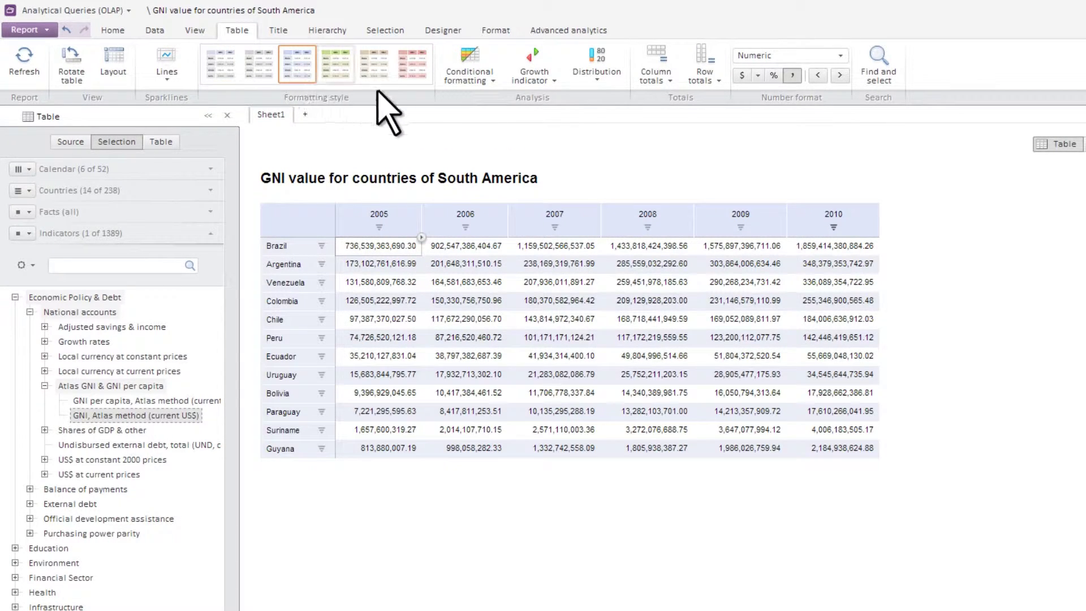
click(491, 81)
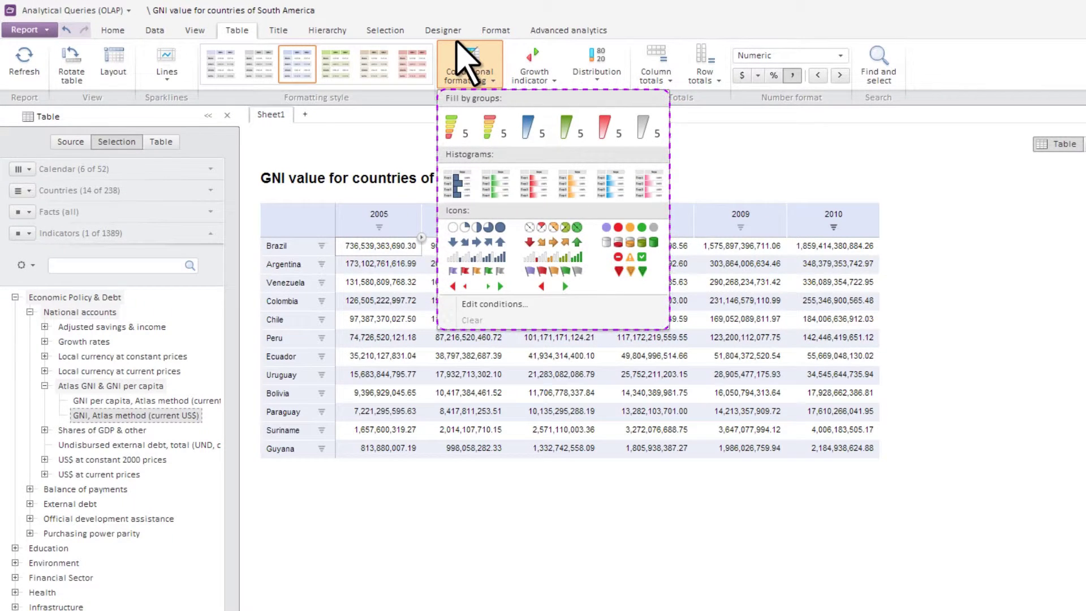
click(537, 143)
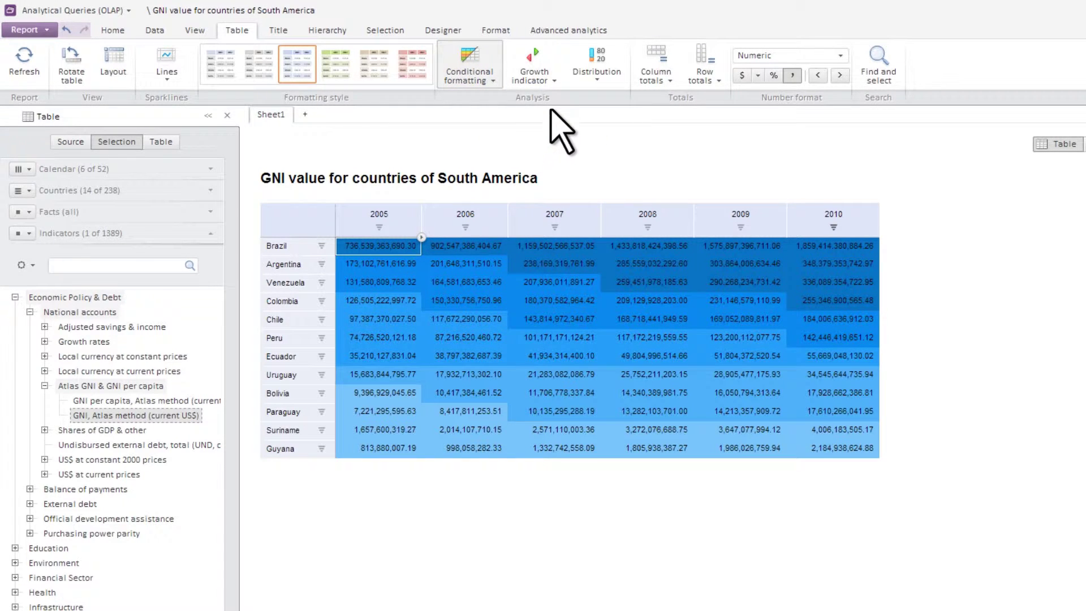
click(551, 74)
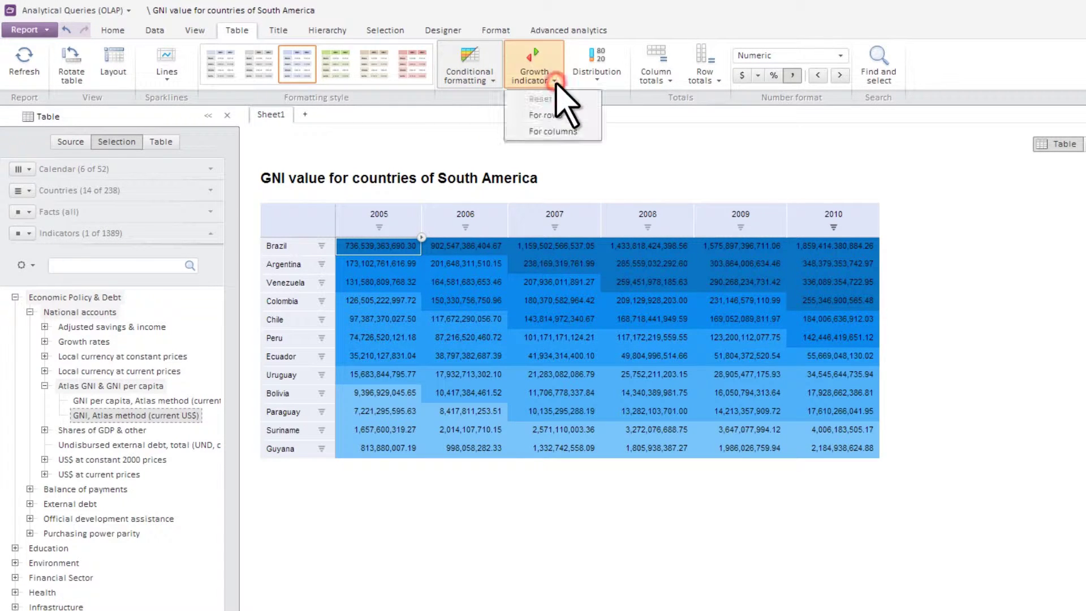
click(572, 115)
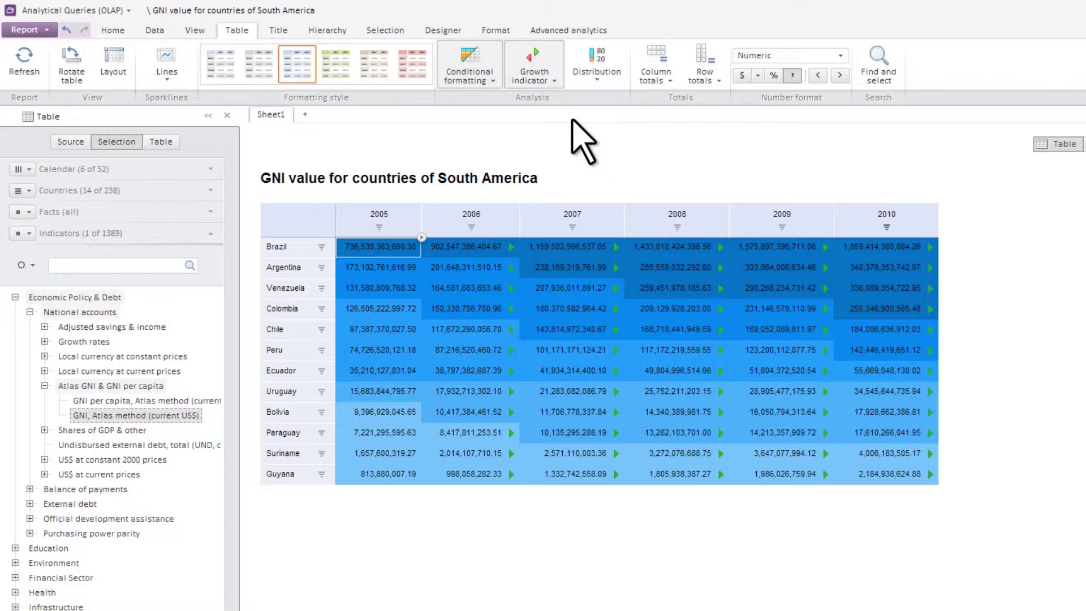
Step: Filter the 2010 column to the top 80% of countries, then reset the distribution filter
click(850, 206)
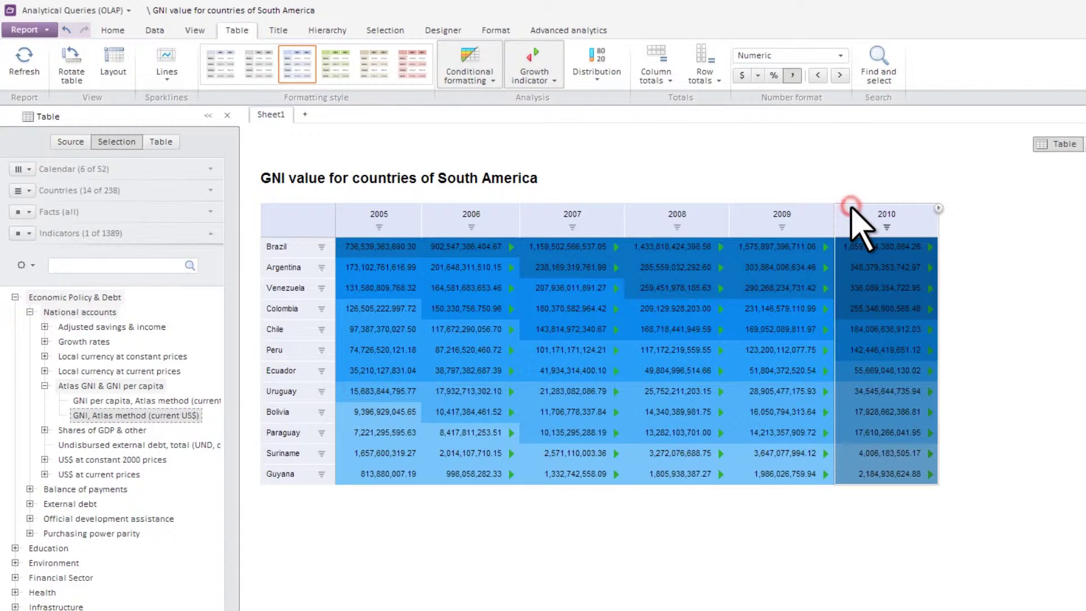
click(606, 79)
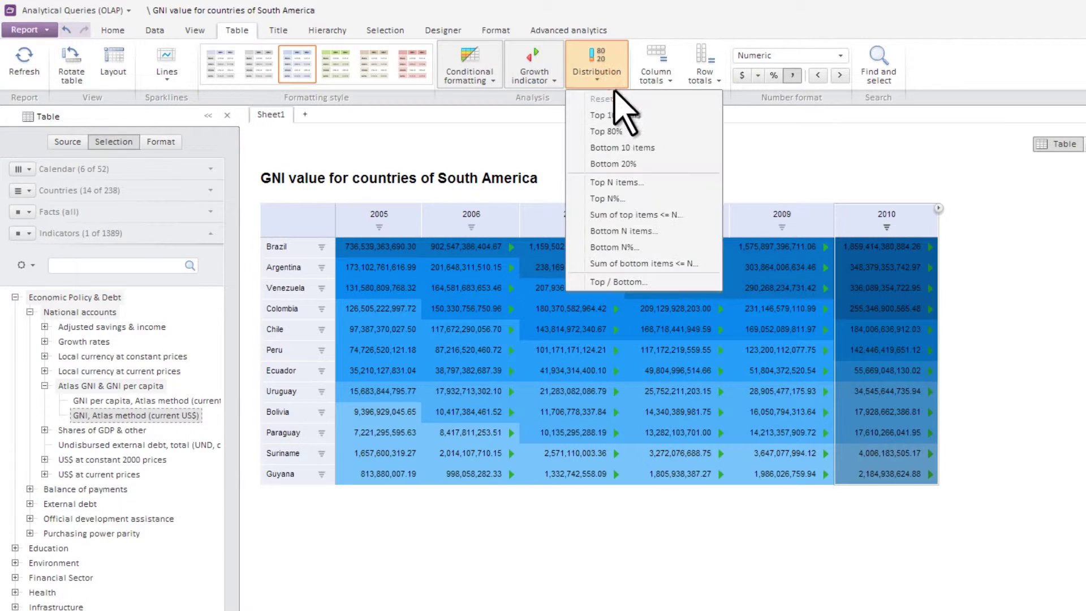
click(629, 135)
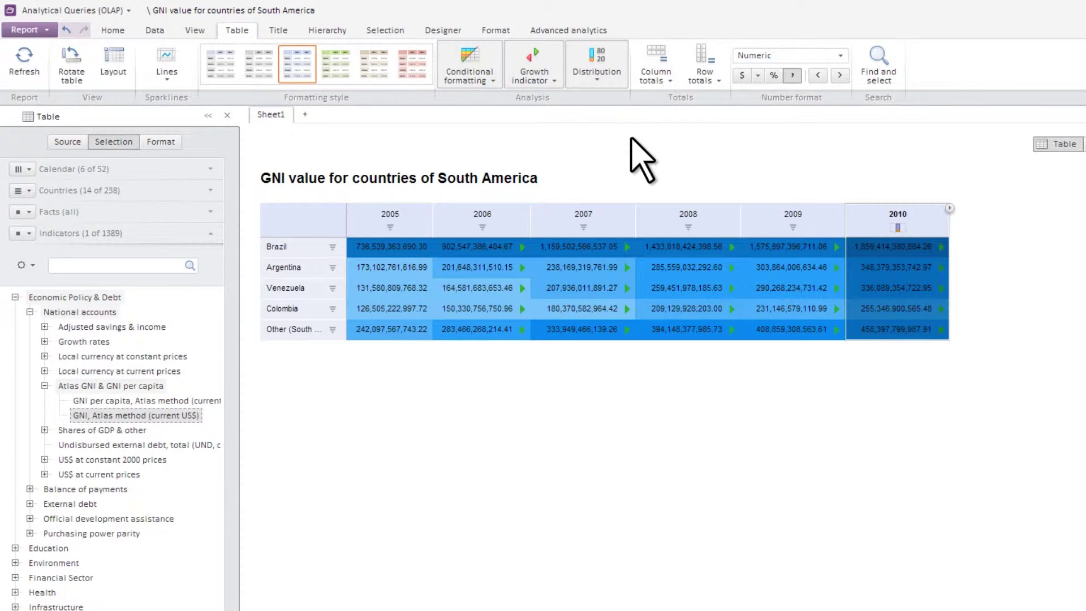
click(622, 85)
click(626, 96)
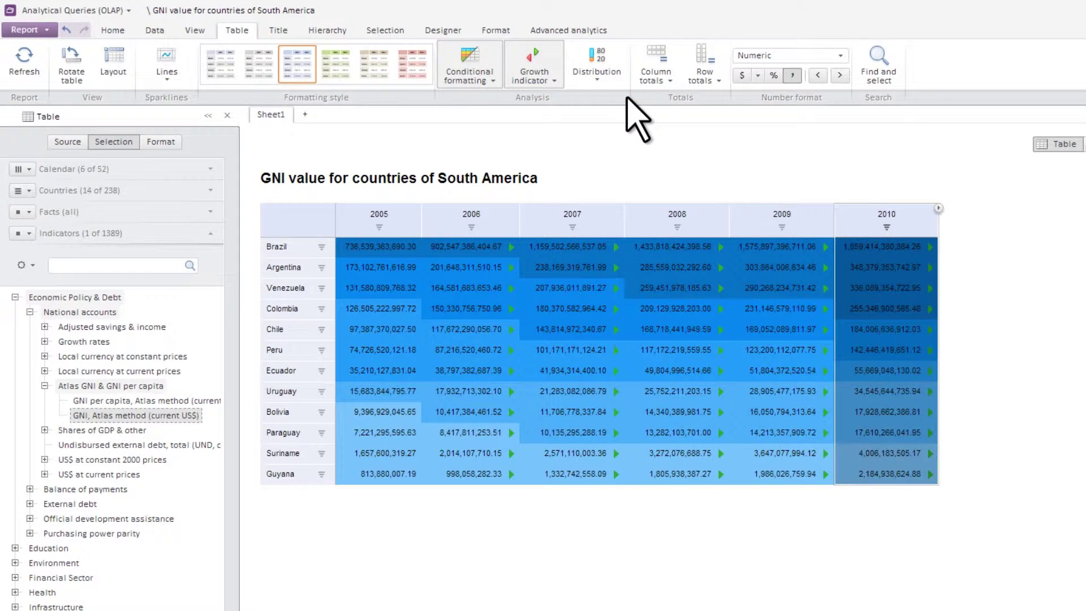
Step: Add Average column totals with Calculate totals by levels off, then display the data as a chart
click(671, 82)
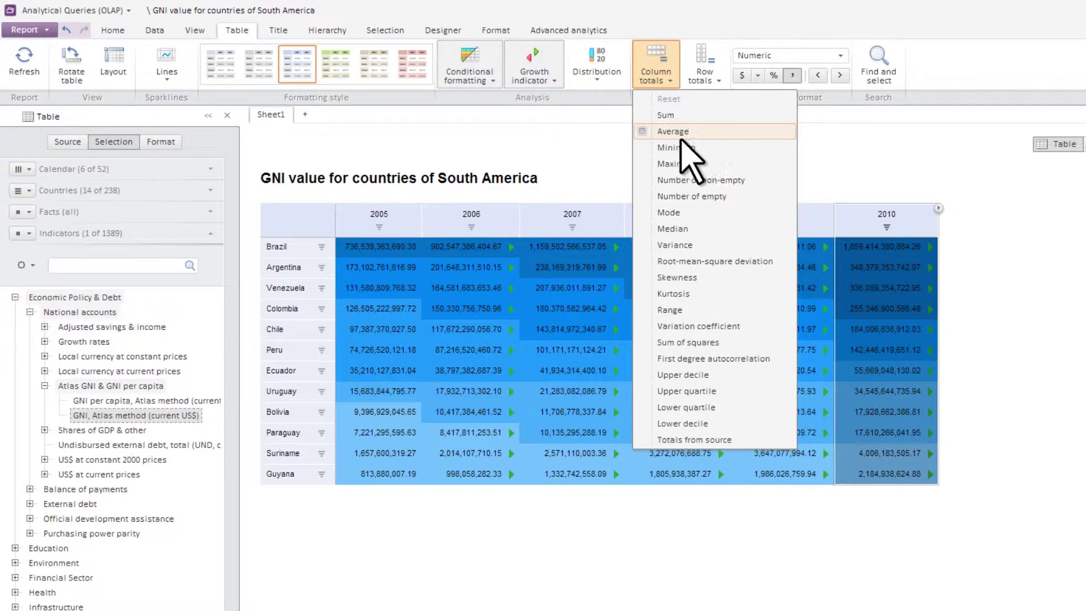
click(611, 138)
drag(298, 207, 298, 490)
click(337, 208)
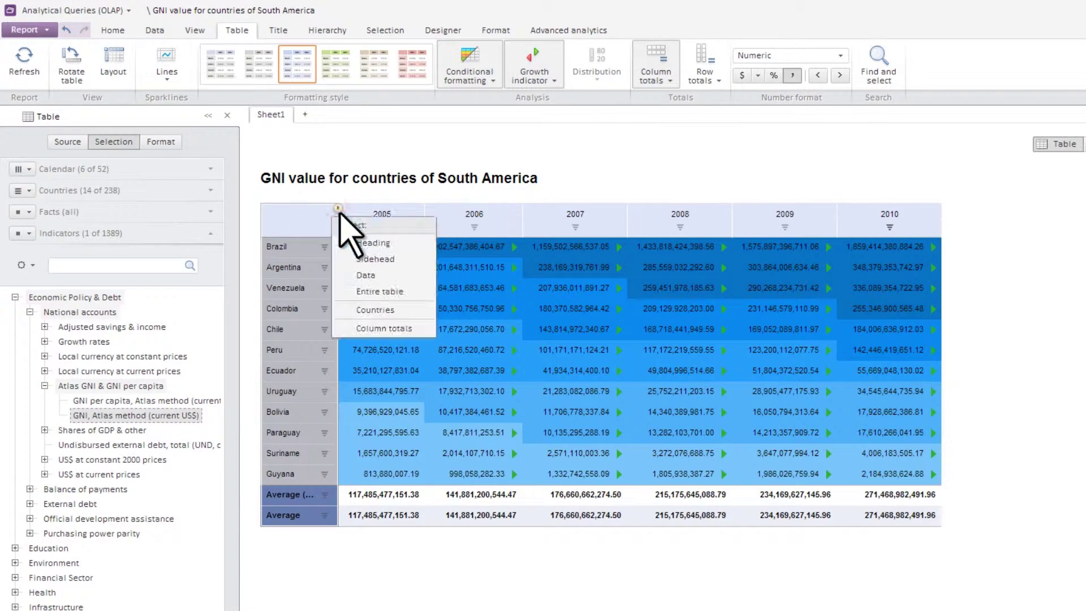
click(385, 328)
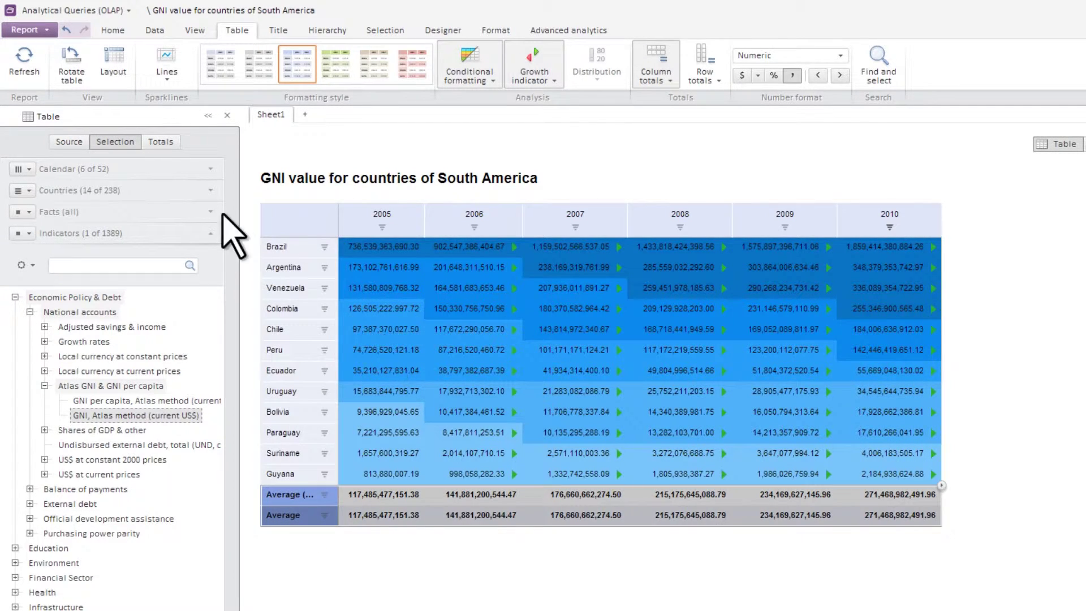
click(175, 145)
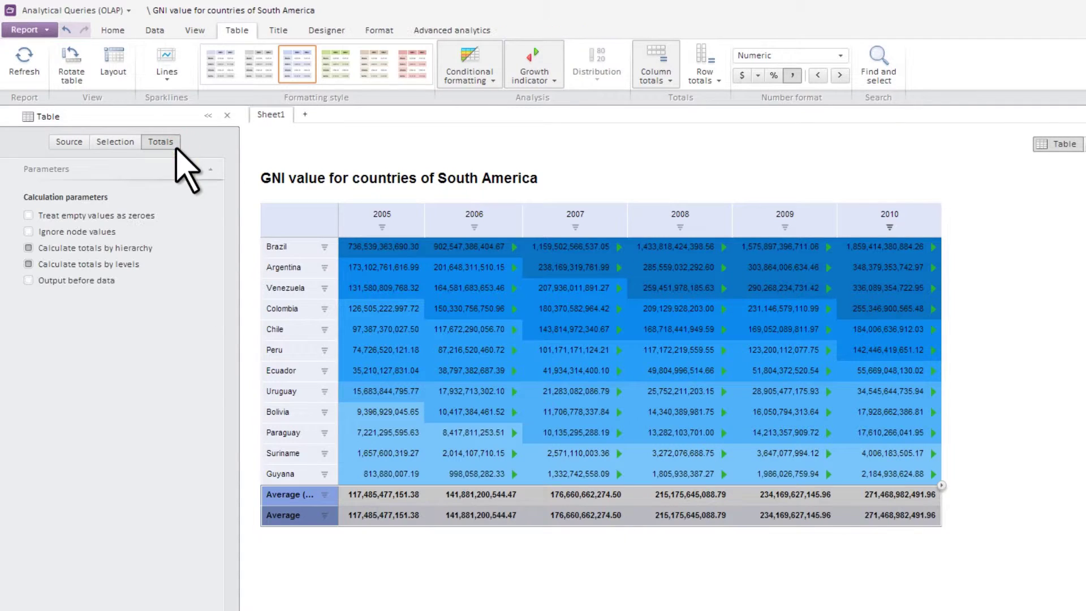
click(29, 264)
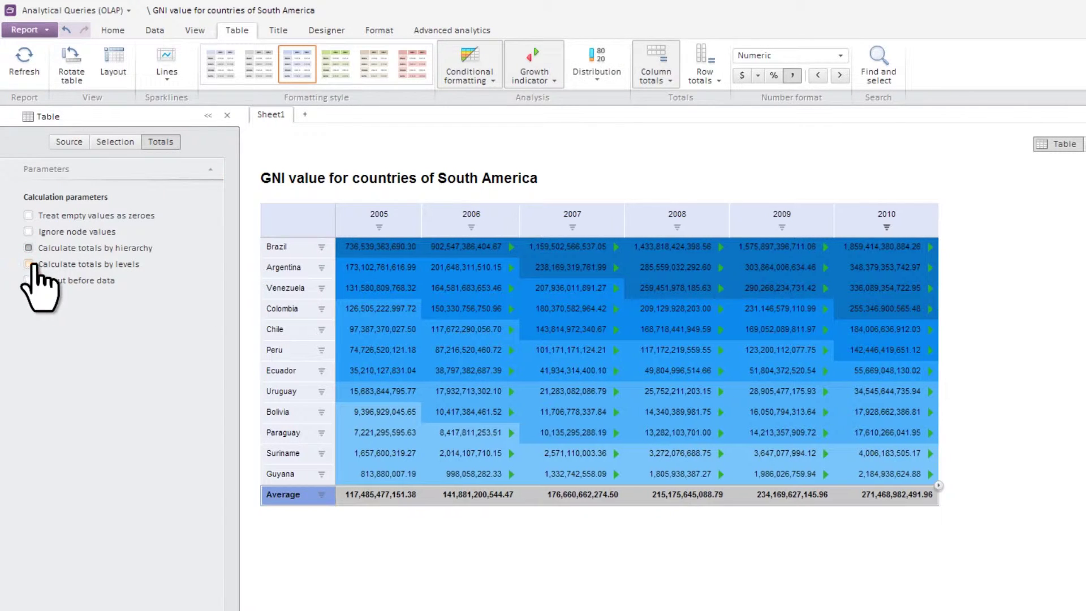
click(462, 32)
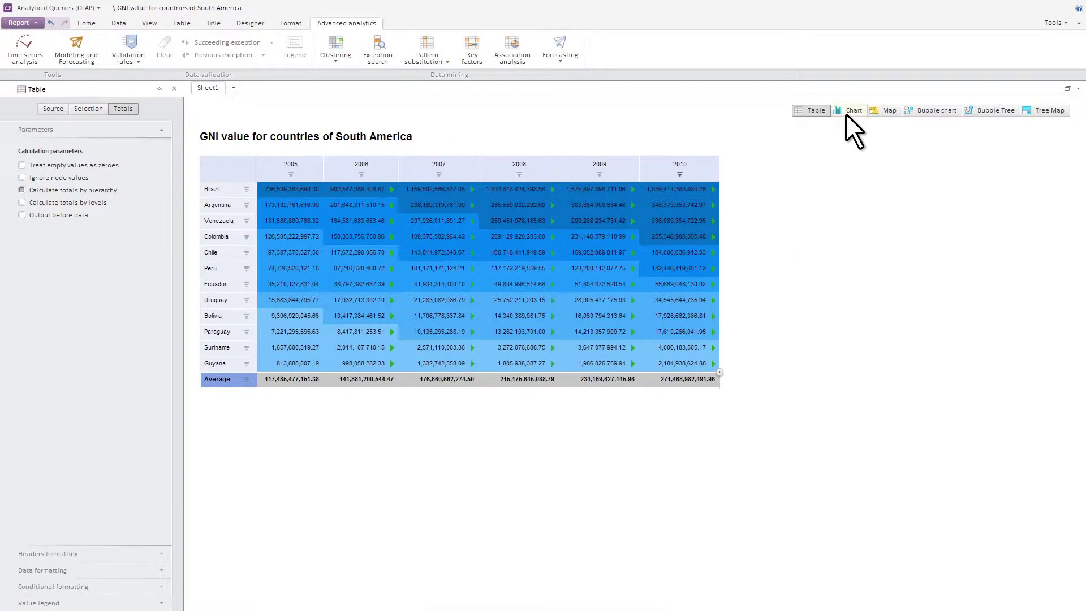
click(846, 114)
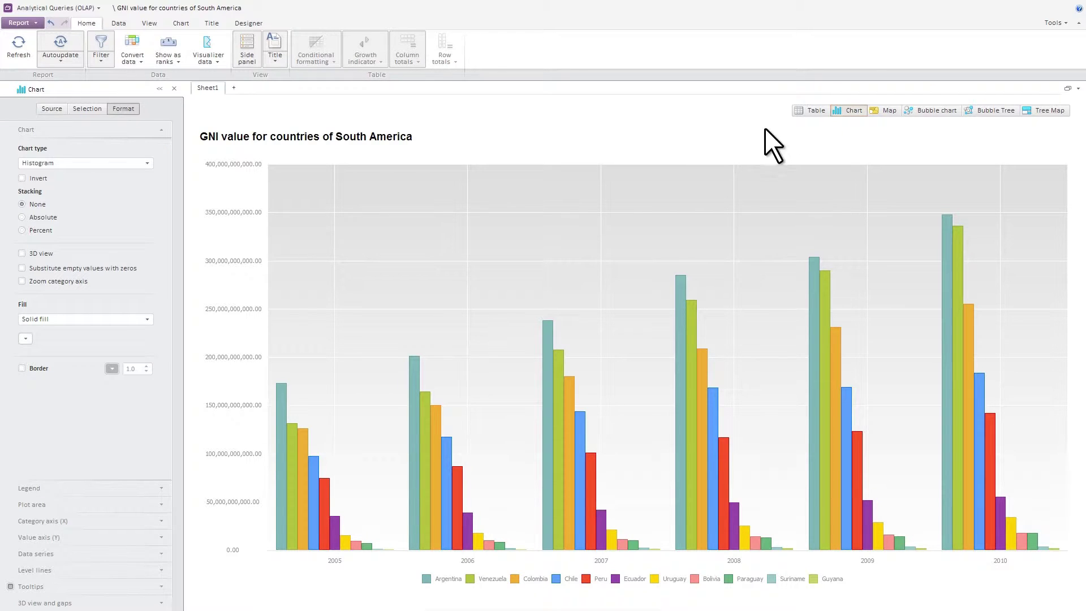
Step: Try Doughnut and Stepped line chart types, then settle on a stacked column Histogram chart
click(147, 163)
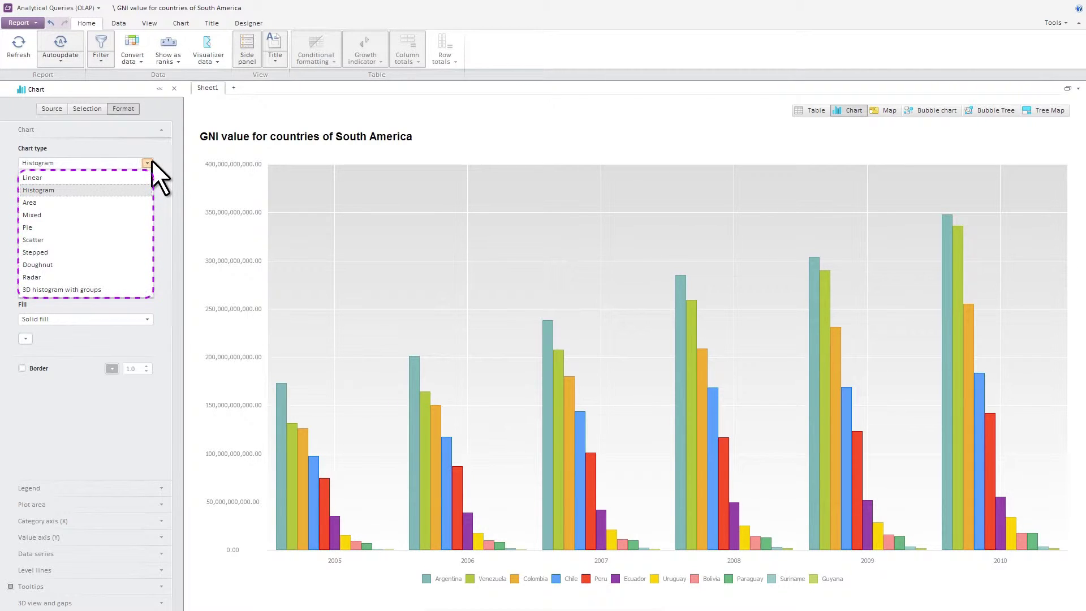
click(150, 162)
click(188, 27)
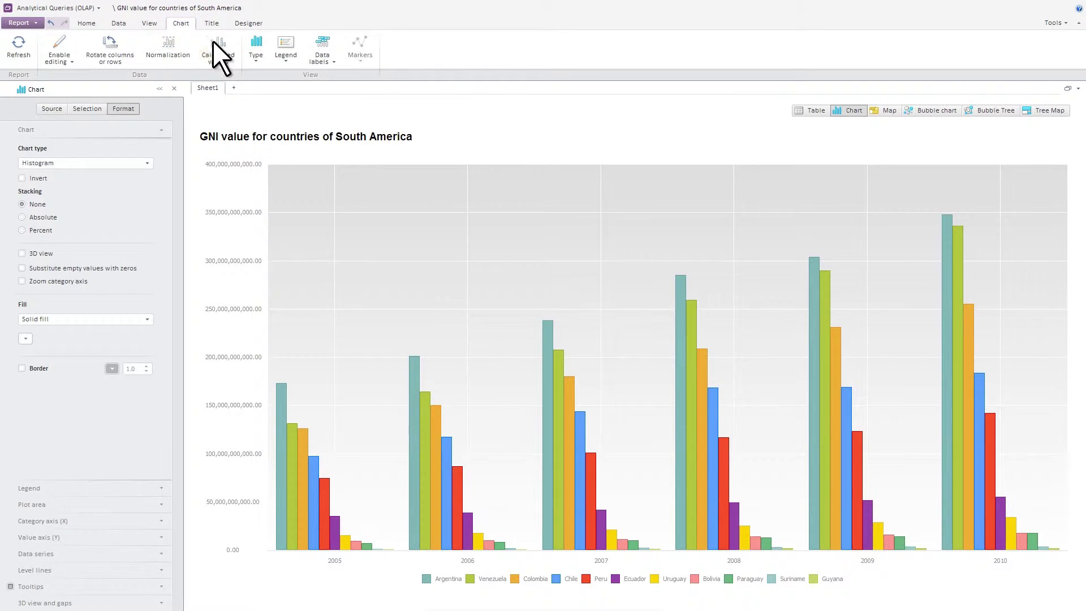
click(263, 61)
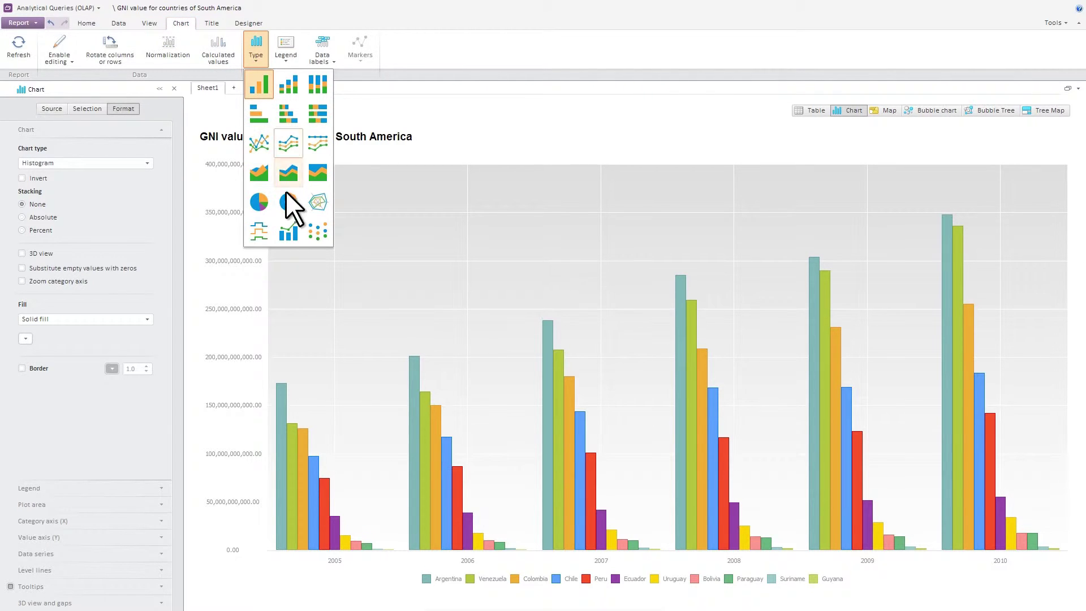
click(291, 209)
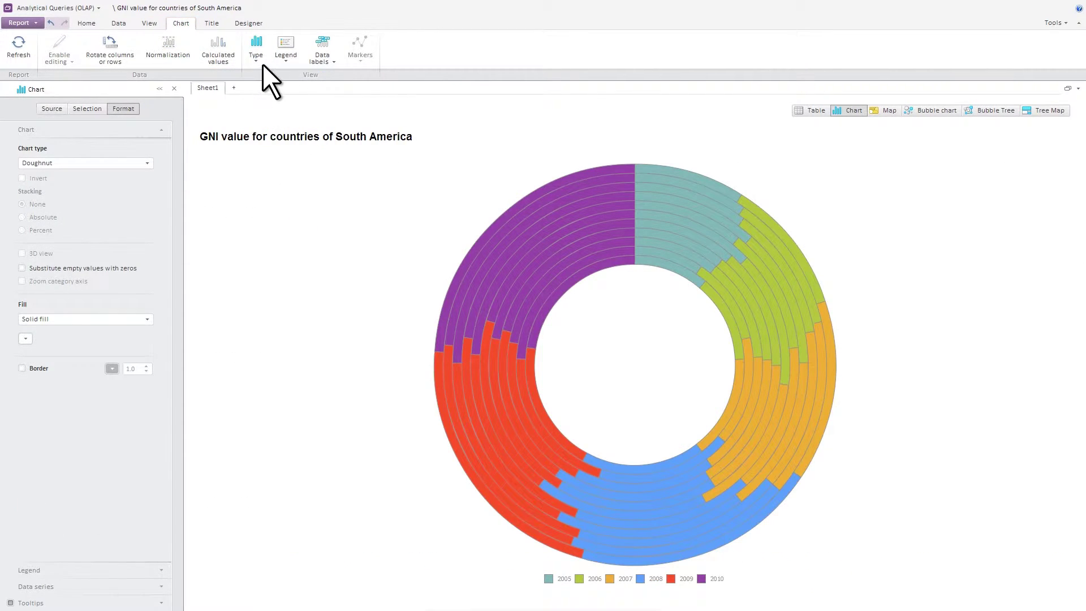
click(262, 61)
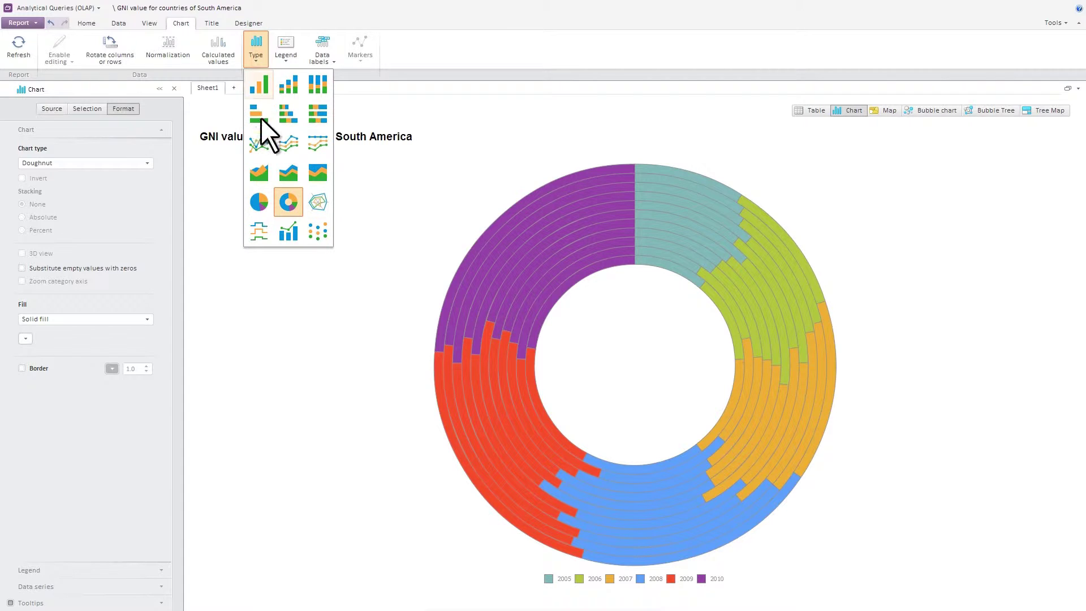
click(259, 232)
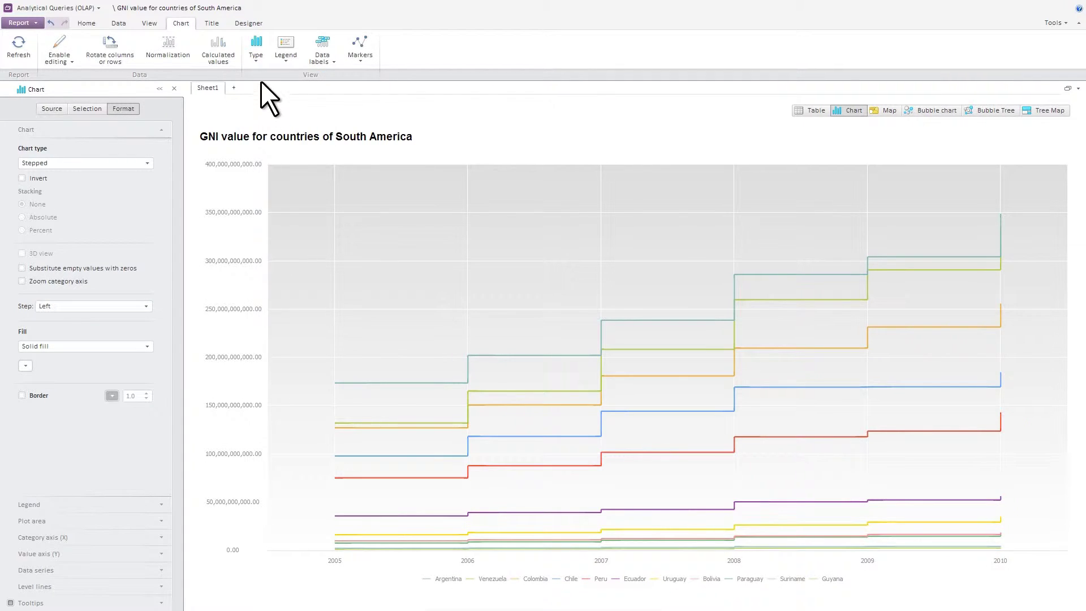
click(260, 63)
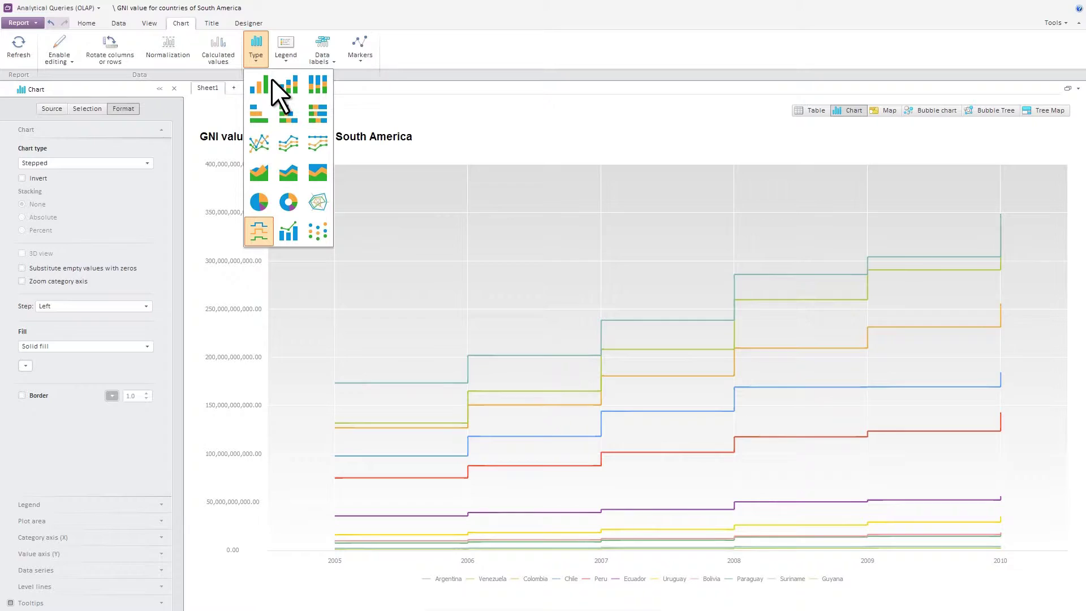
click(297, 96)
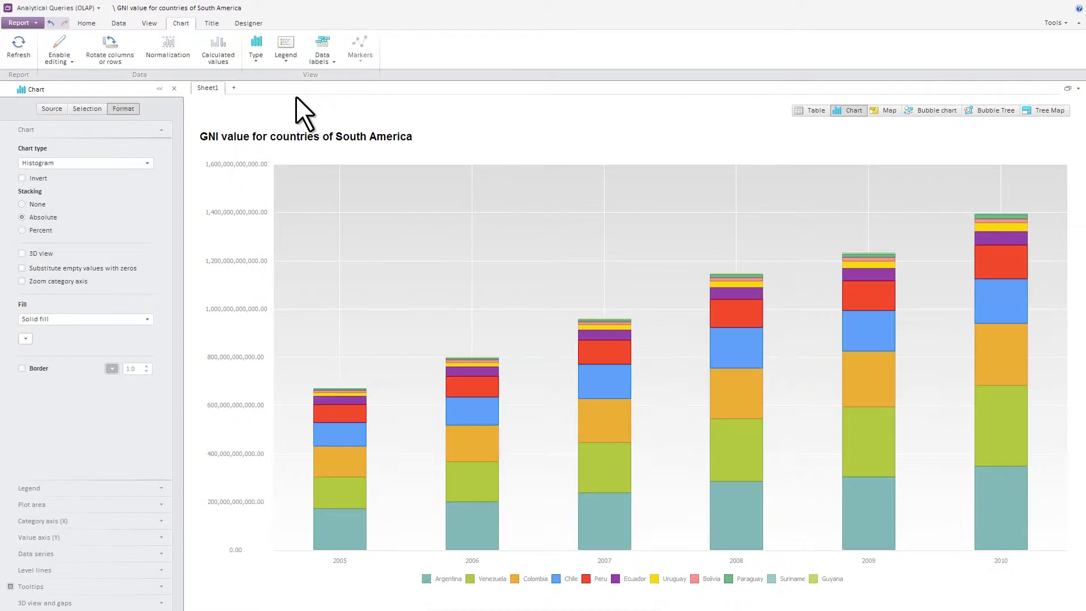
Step: Set the legend font size to 10, briefly hiding and restoring the Argentina and Venezuela series
click(110, 488)
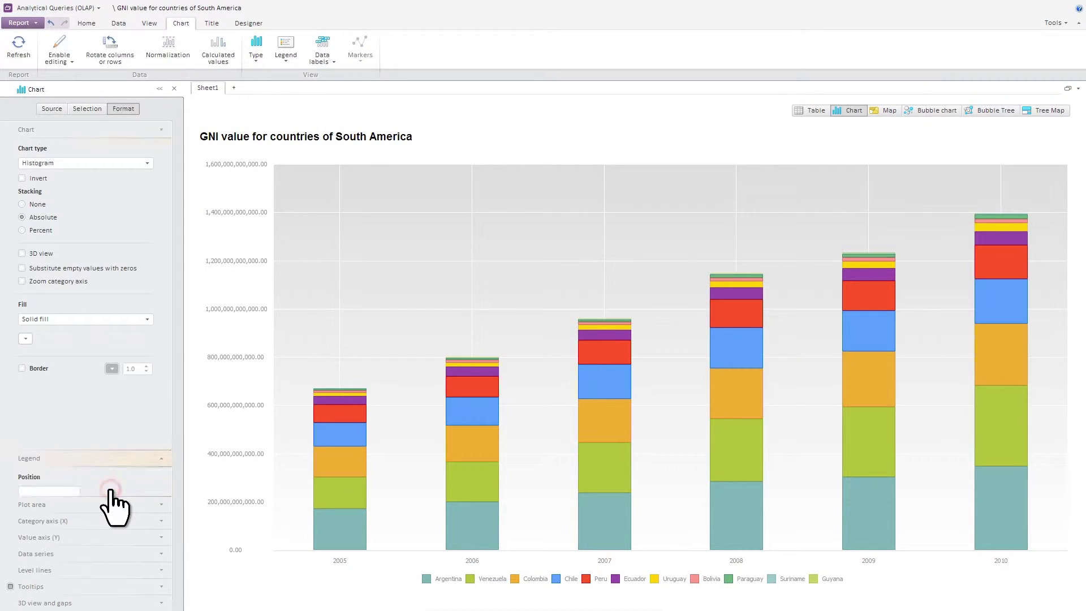
click(148, 262)
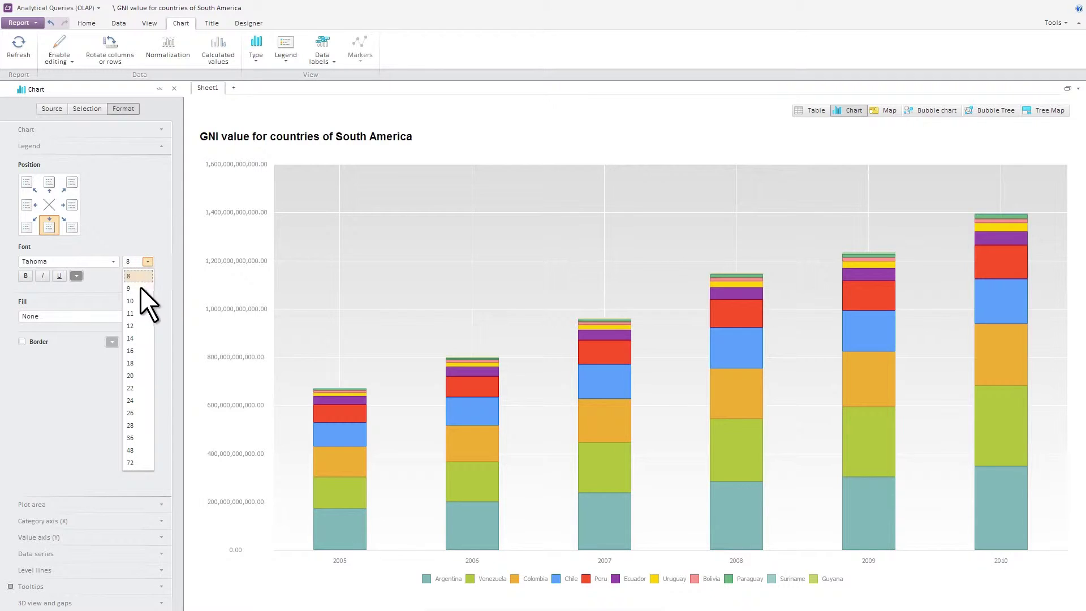
click(137, 301)
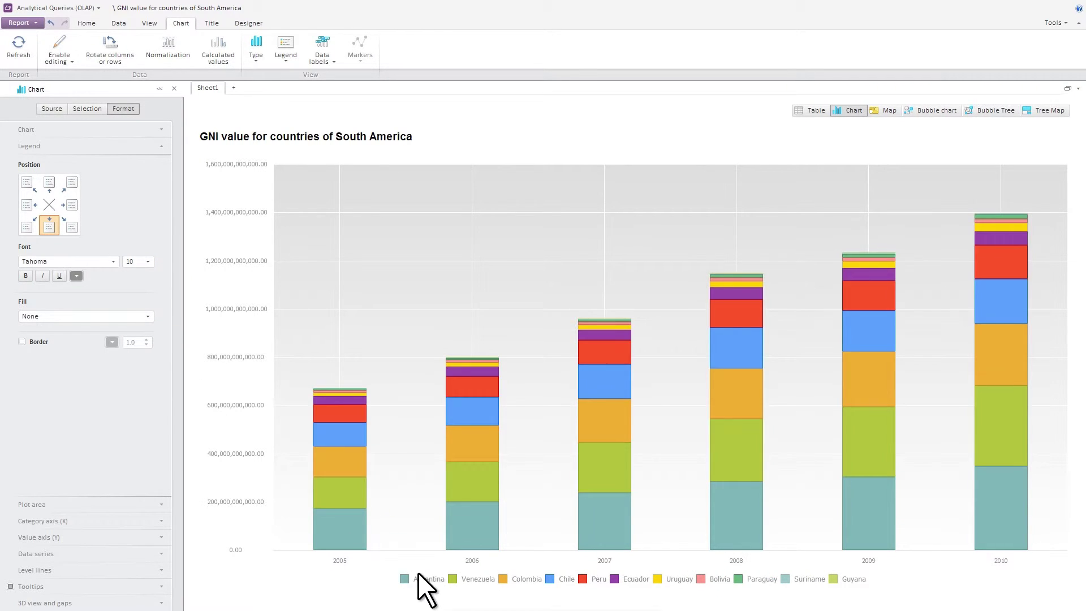
click(424, 577)
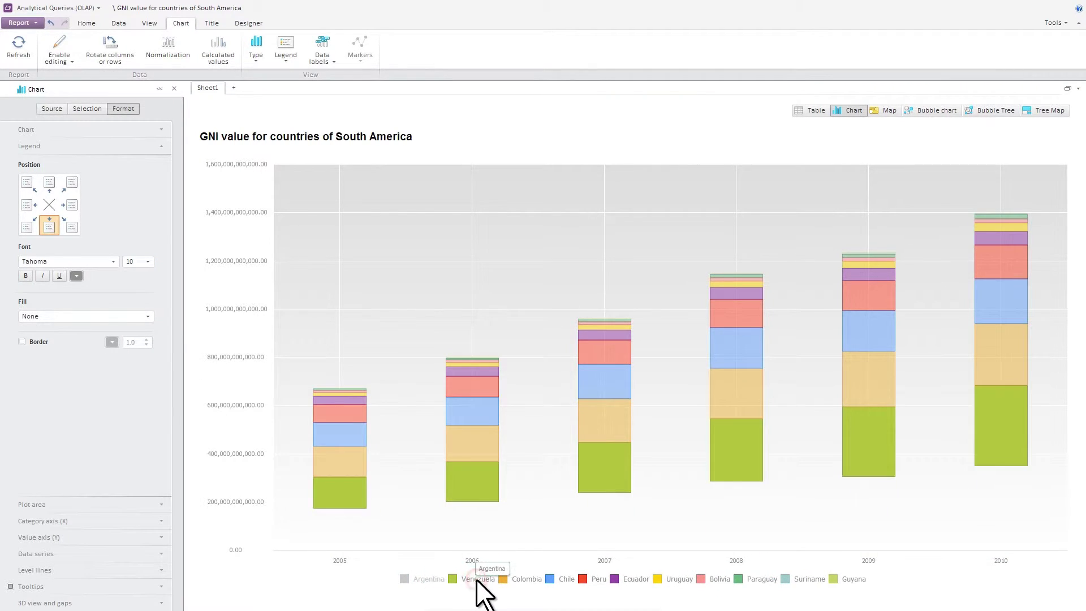
click(476, 579)
click(476, 579)
click(430, 579)
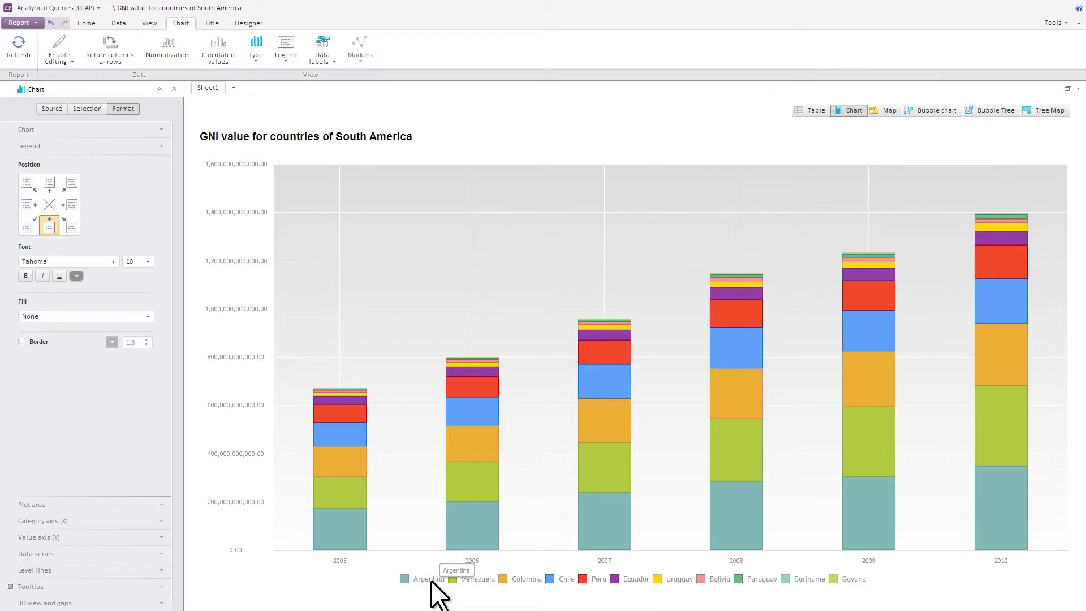
Step: Switch the plot area fill from gradient to Solid fill
click(134, 504)
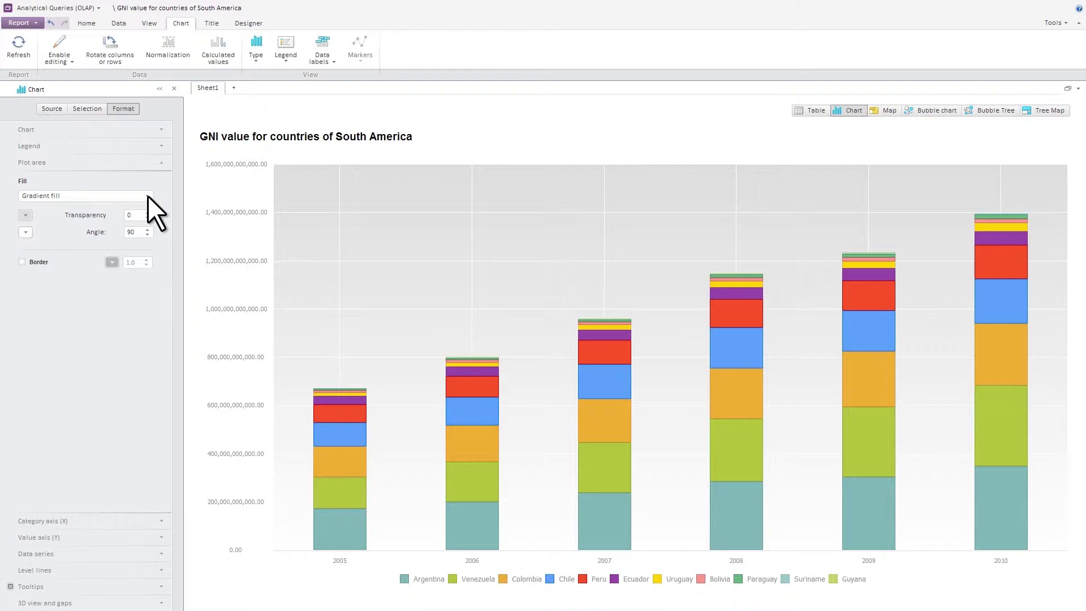
click(148, 196)
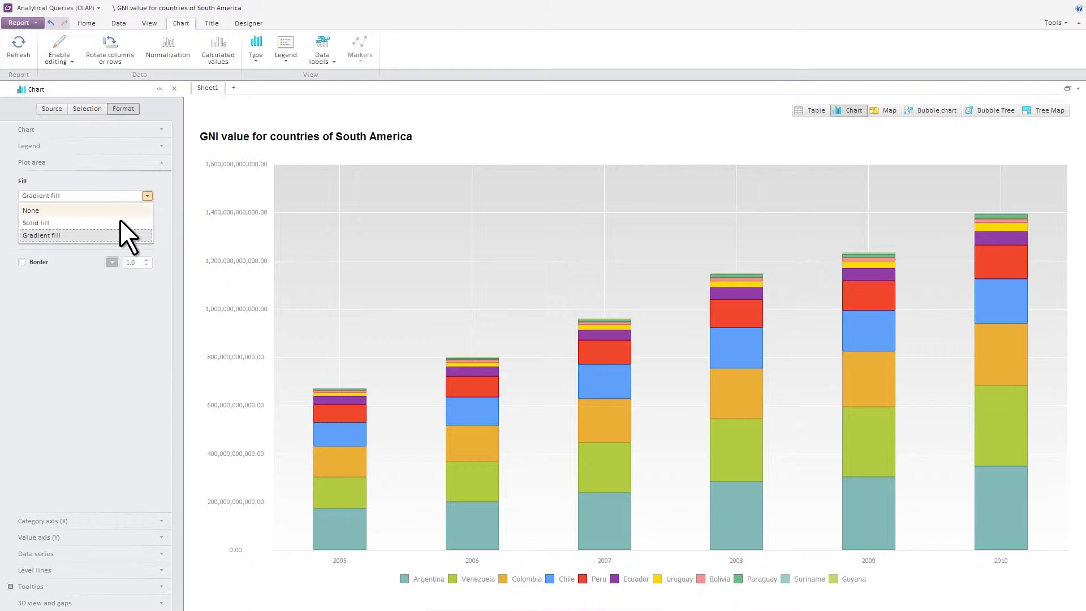
click(115, 222)
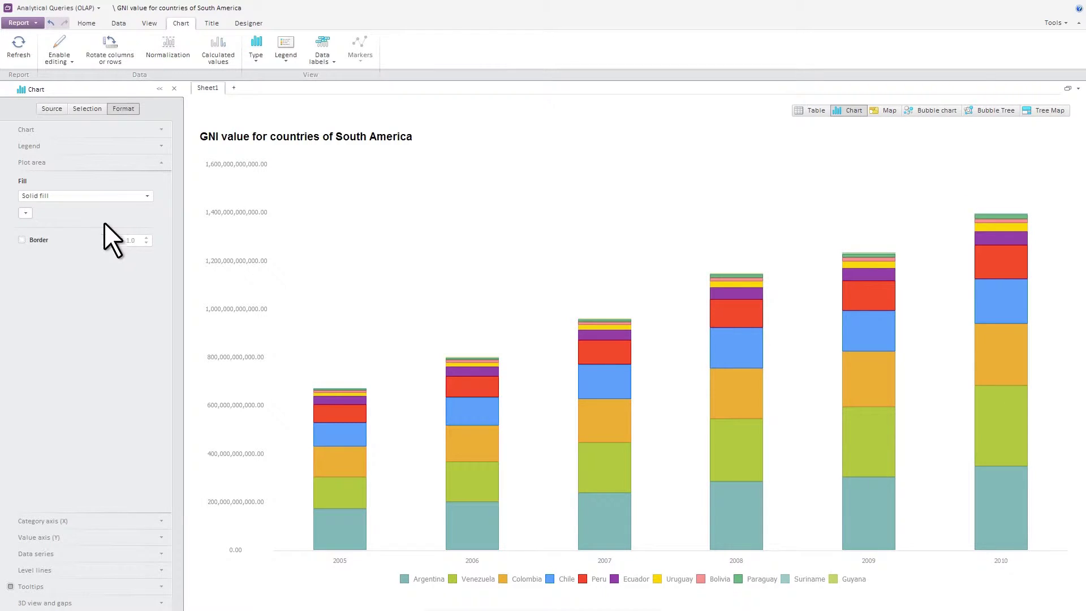
click(25, 214)
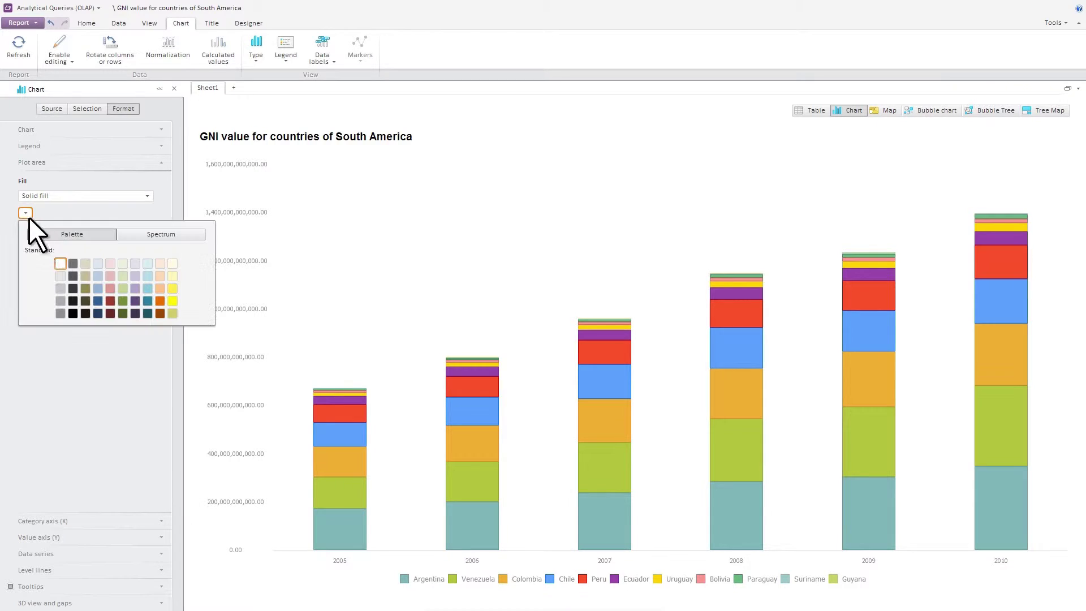
Step: Make the plot area background light grey and colour the Argentina data series yellow
click(61, 279)
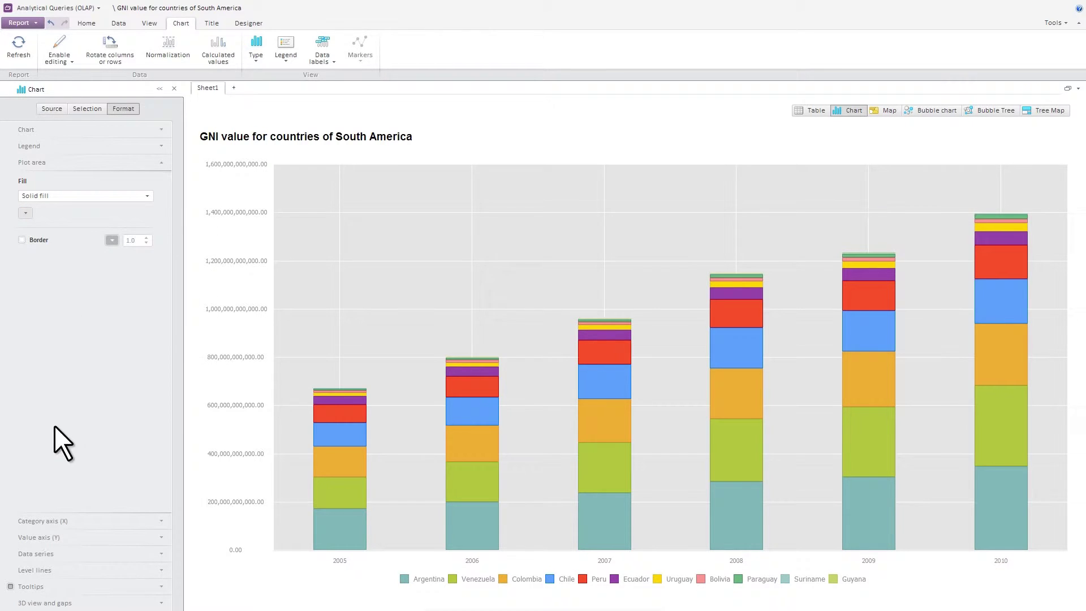
click(92, 553)
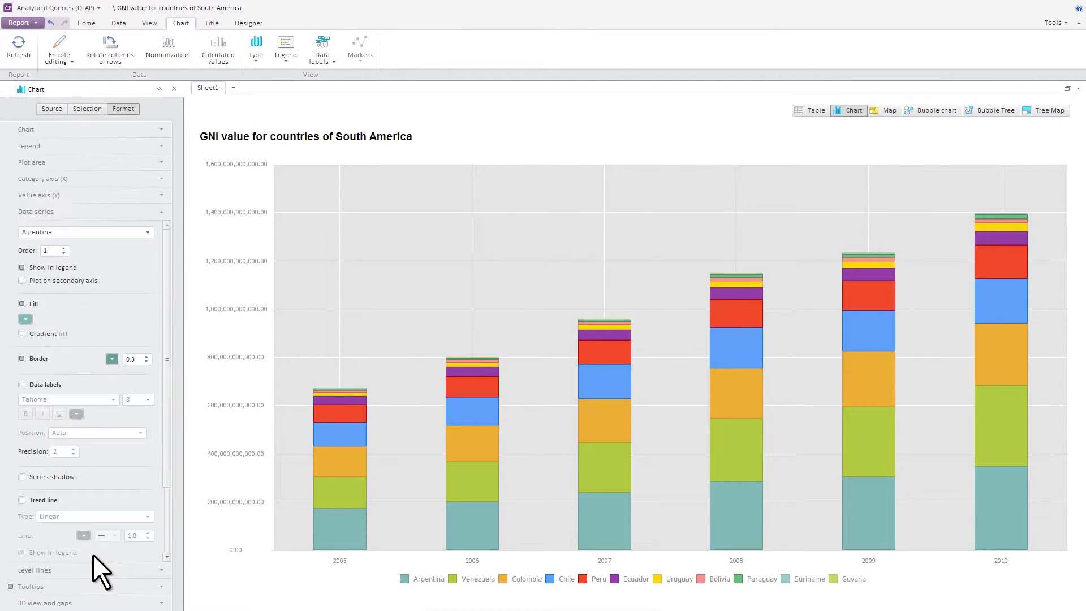
click(26, 319)
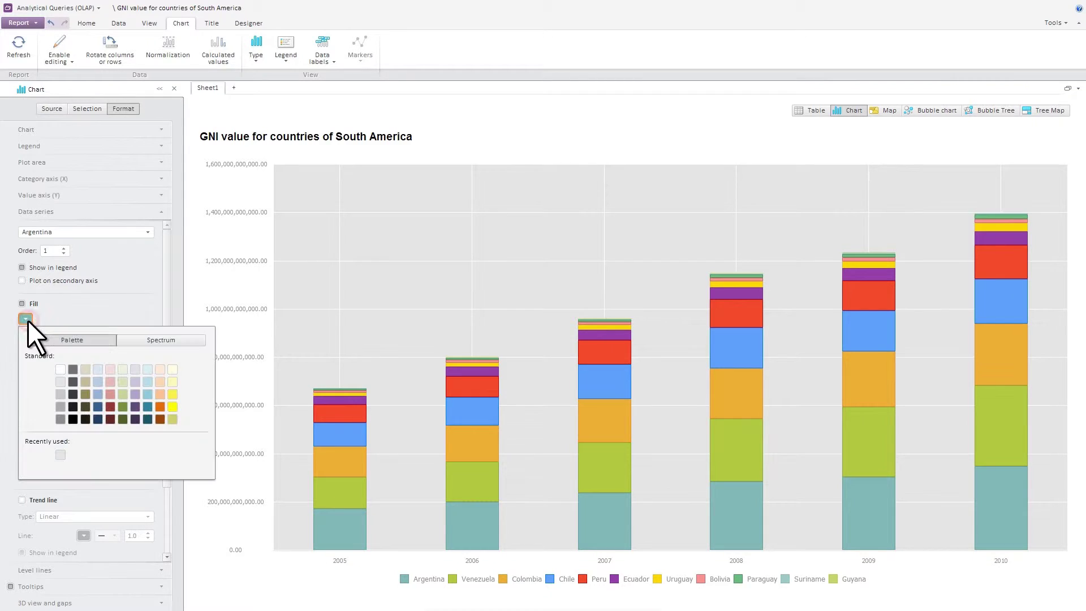
click(173, 395)
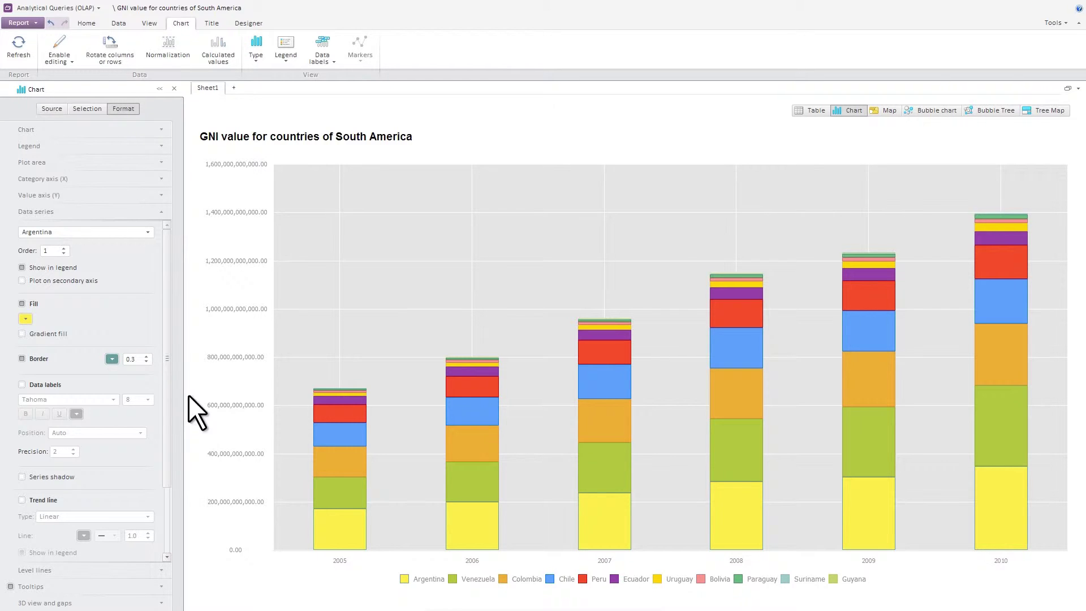
click(570, 313)
Step: Keep only the 2007 values in the chart, then undo to restore all years
drag(607, 445, 641, 568)
right_click(629, 541)
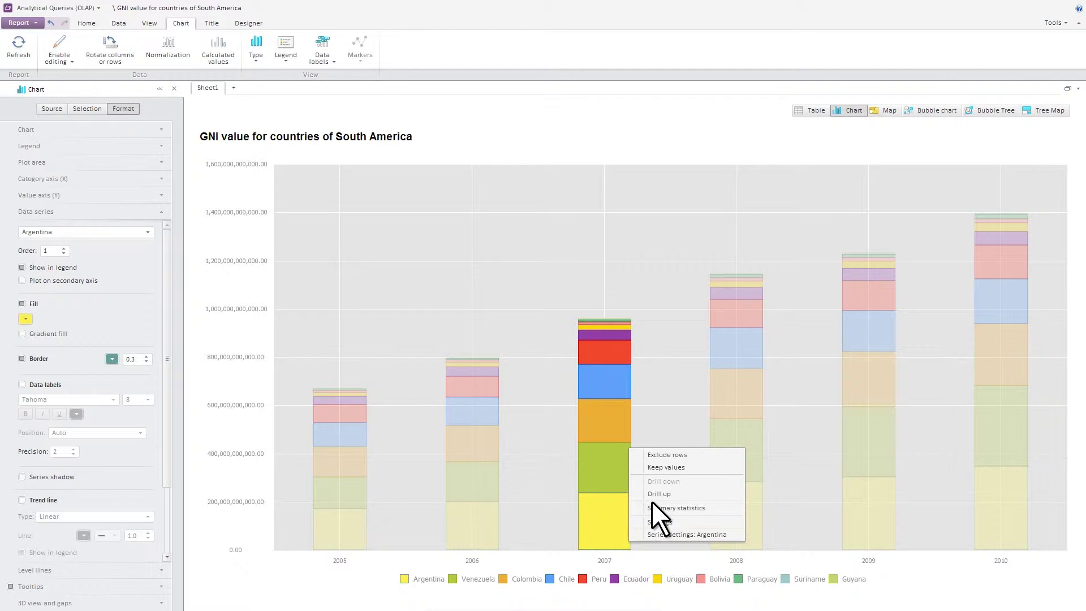
click(673, 471)
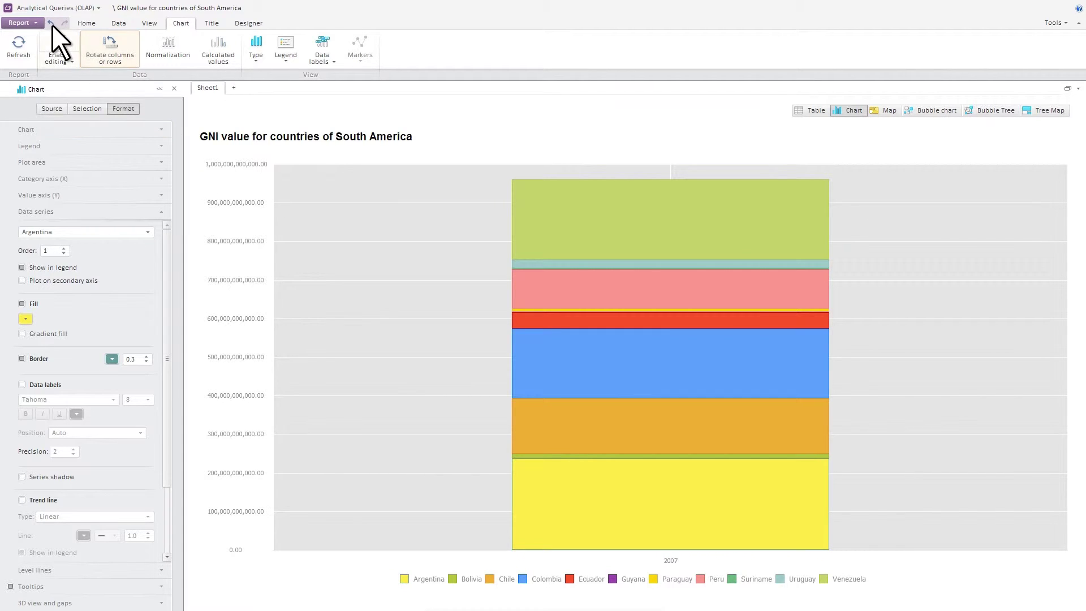
click(52, 25)
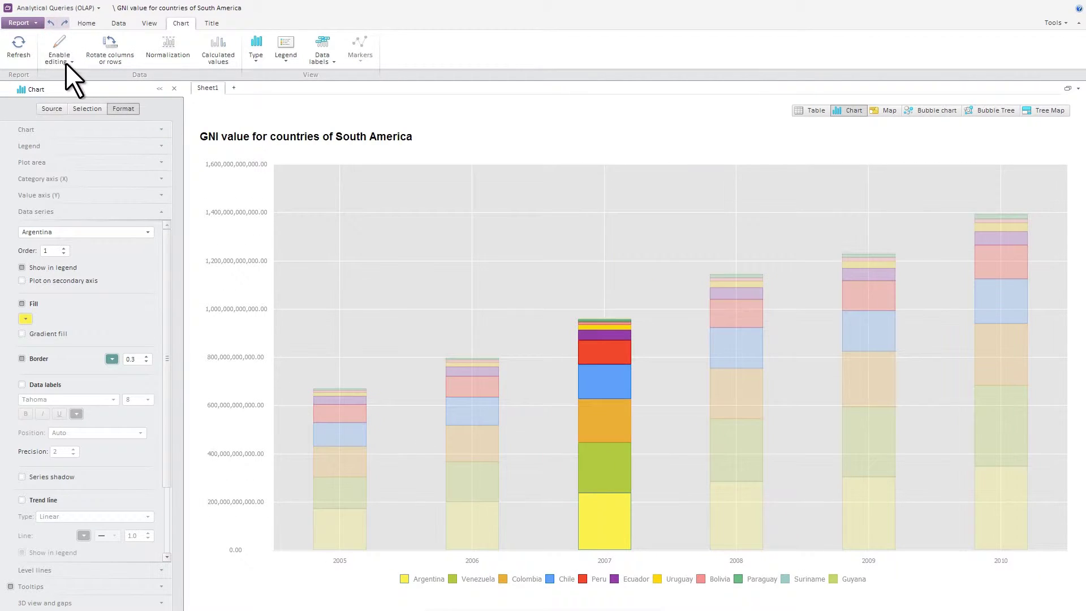
Step: Switch the GNI report to its world map view
click(97, 112)
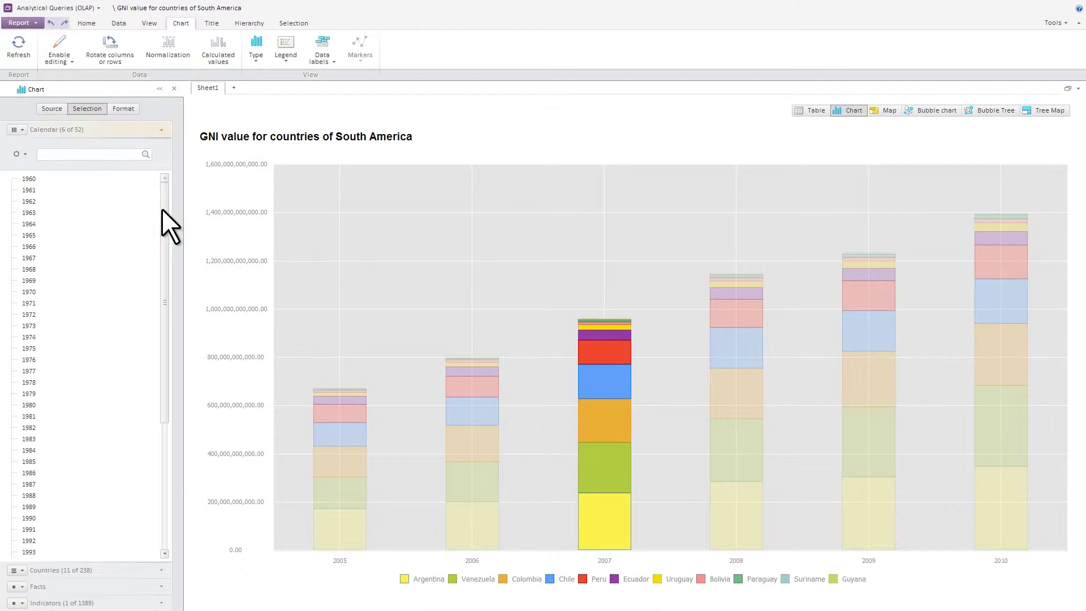
drag(162, 209, 162, 408)
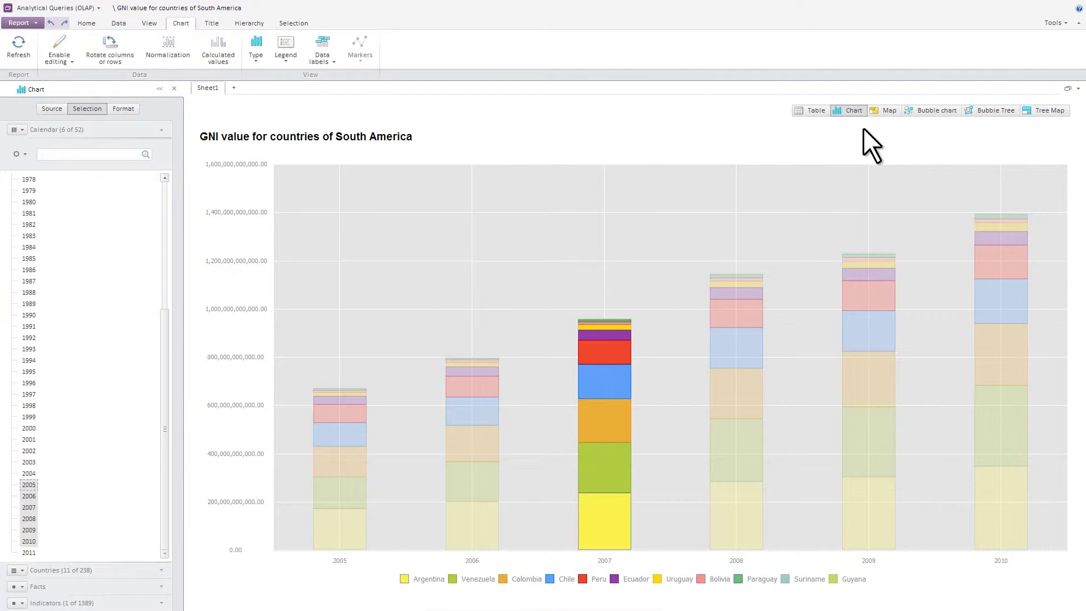
click(885, 112)
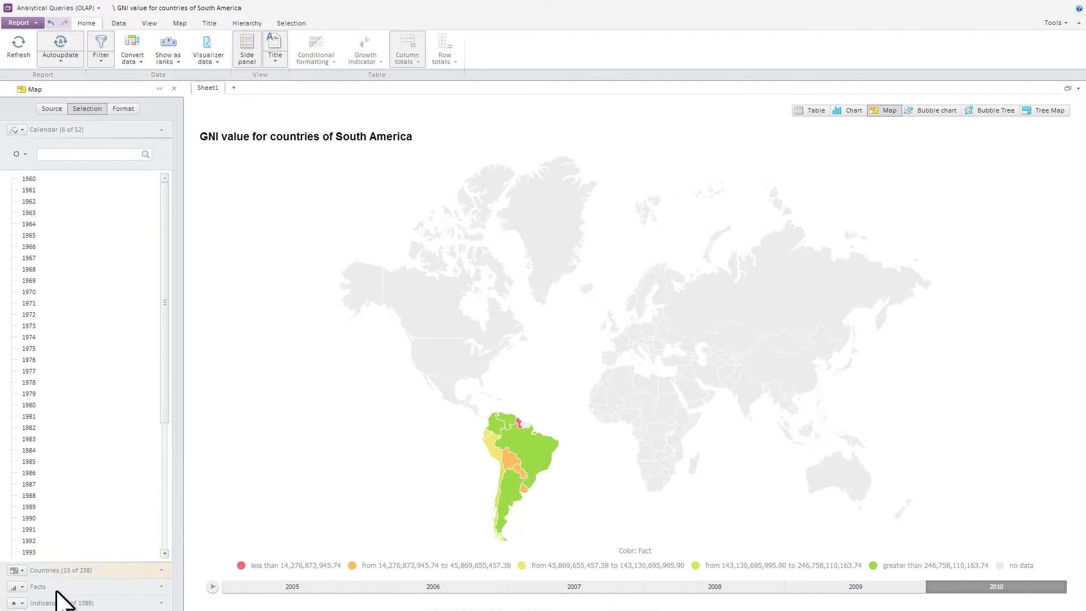
Step: Make Indicators the map metric and select GDP growth (annual %) as the colouring indicator
click(23, 602)
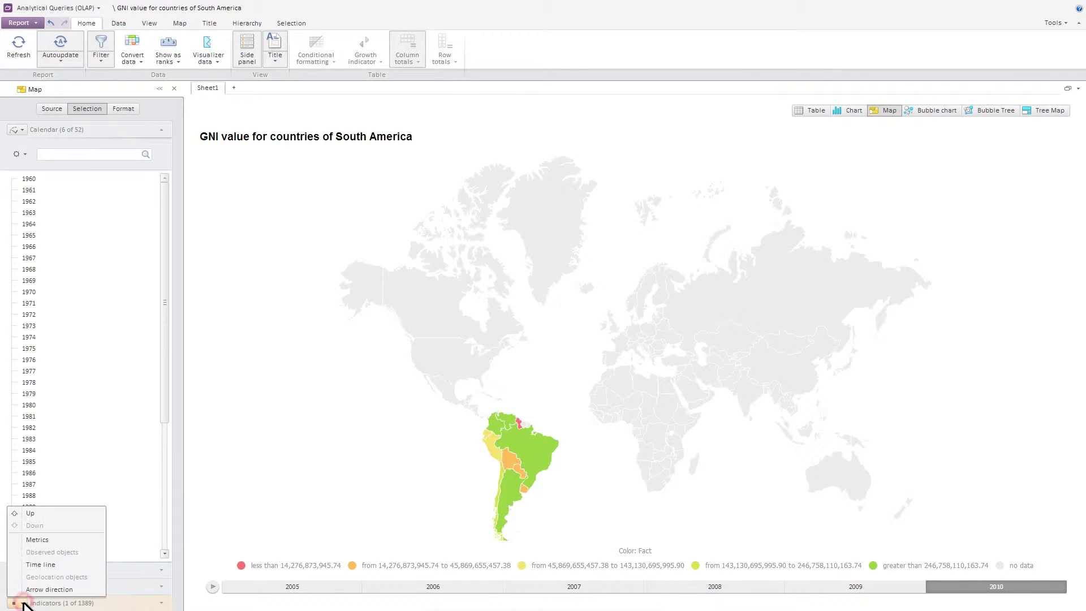
click(52, 539)
click(45, 601)
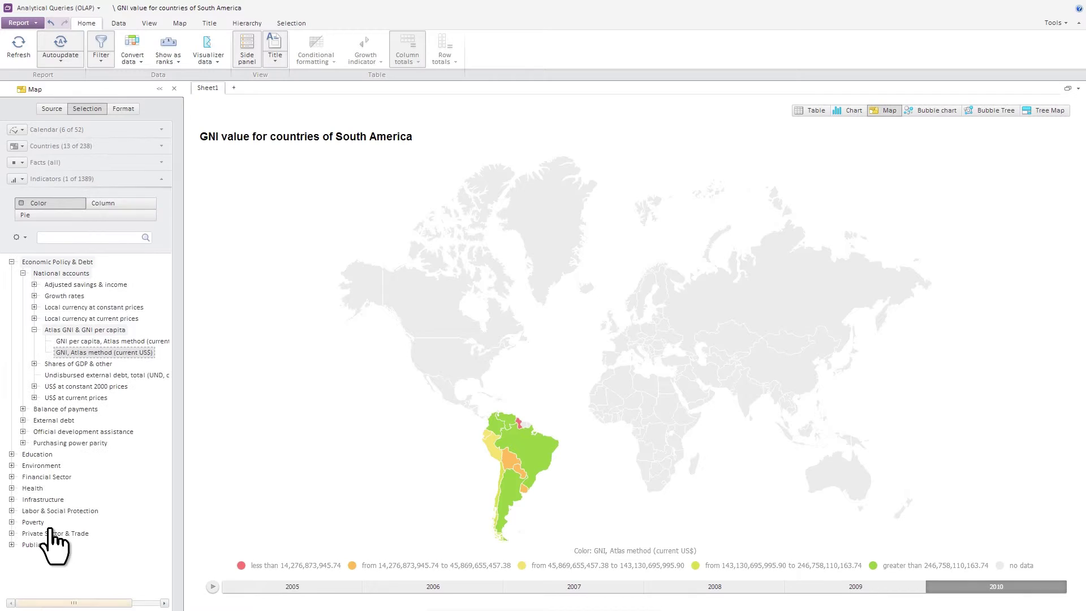
click(136, 237)
key(ctrl+v)
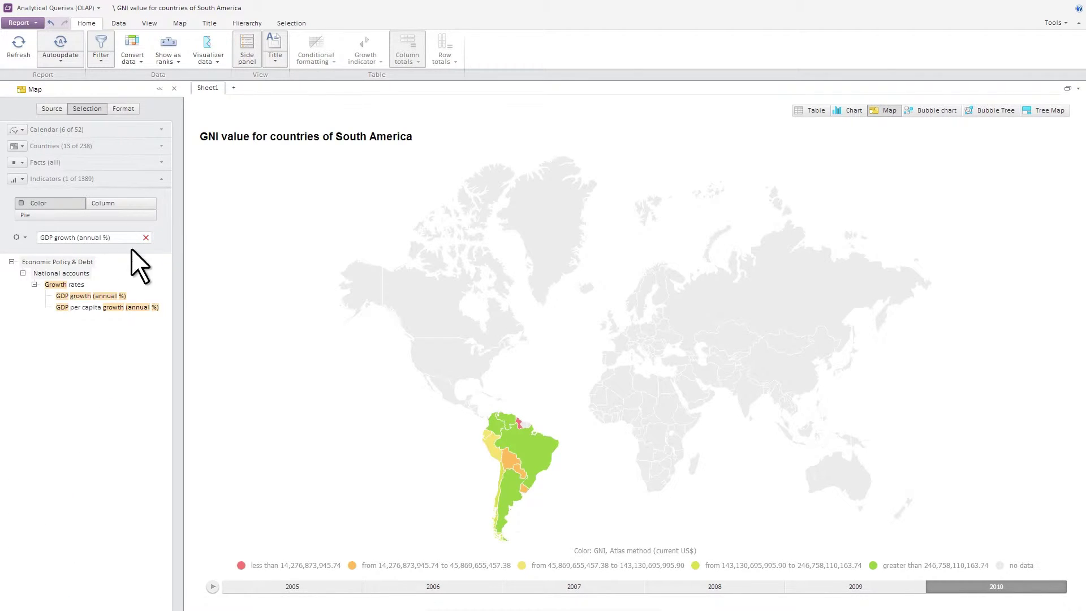
click(104, 296)
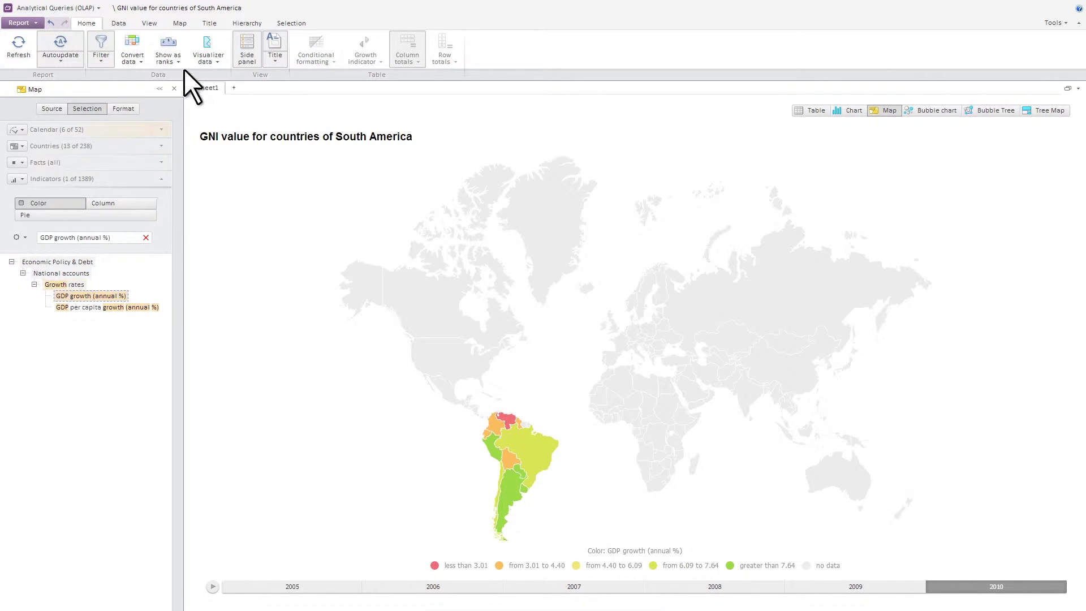
Step: Apply the blue colour template to the map's fill
click(180, 23)
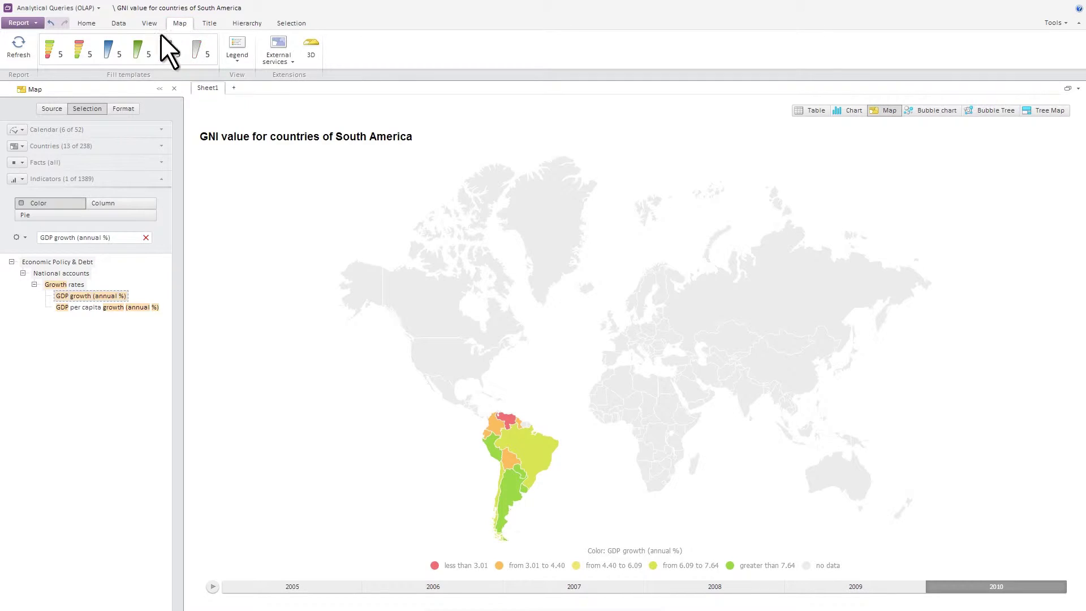
click(83, 57)
click(111, 57)
click(123, 108)
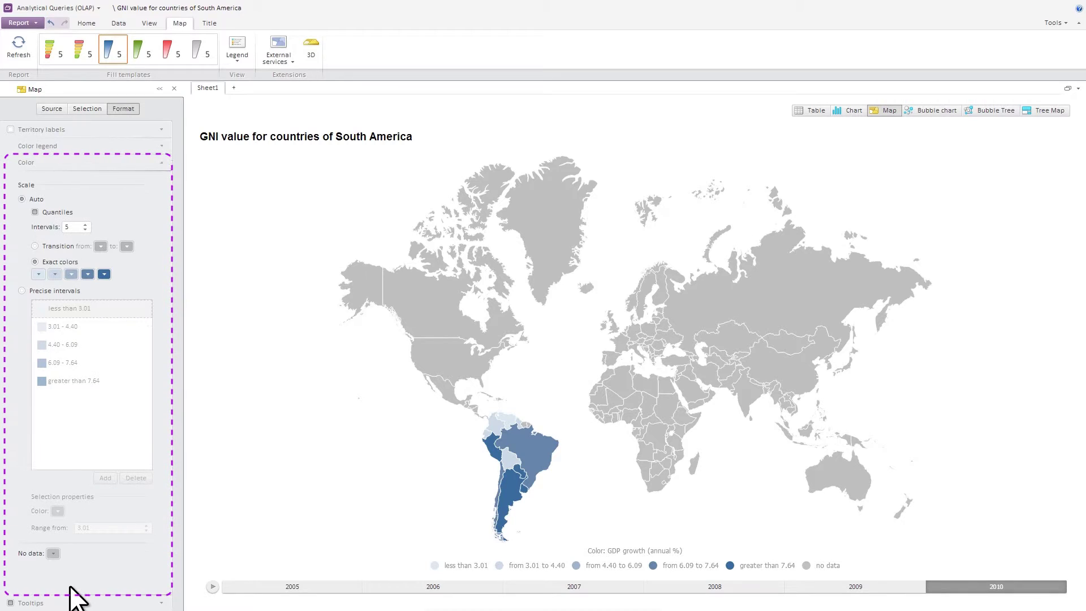
Step: Switch the map to 3D with Internet users (per 100 people) driving country height
click(317, 62)
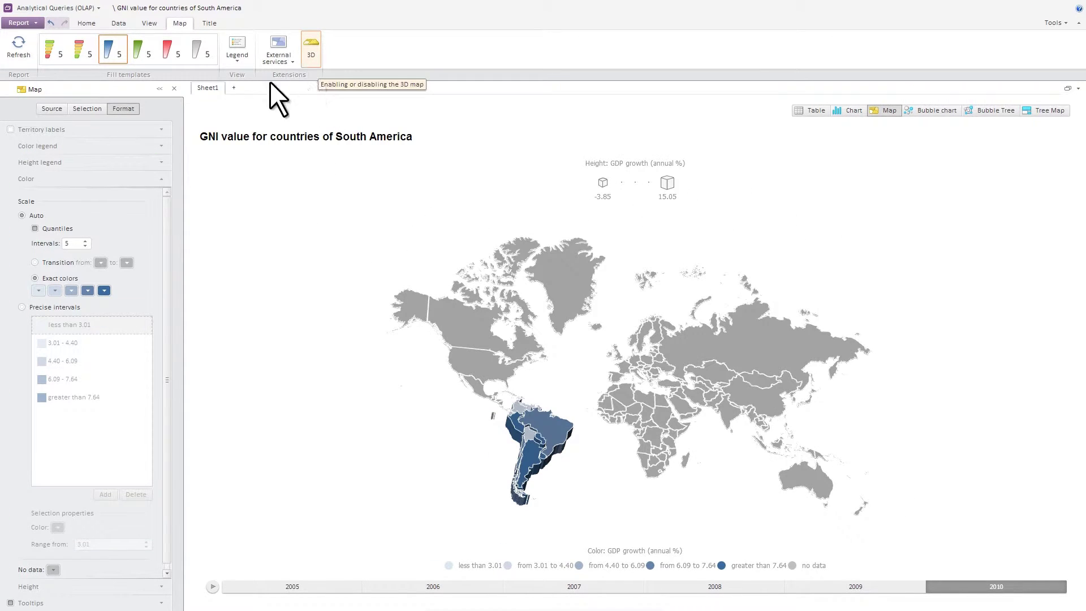
click(103, 113)
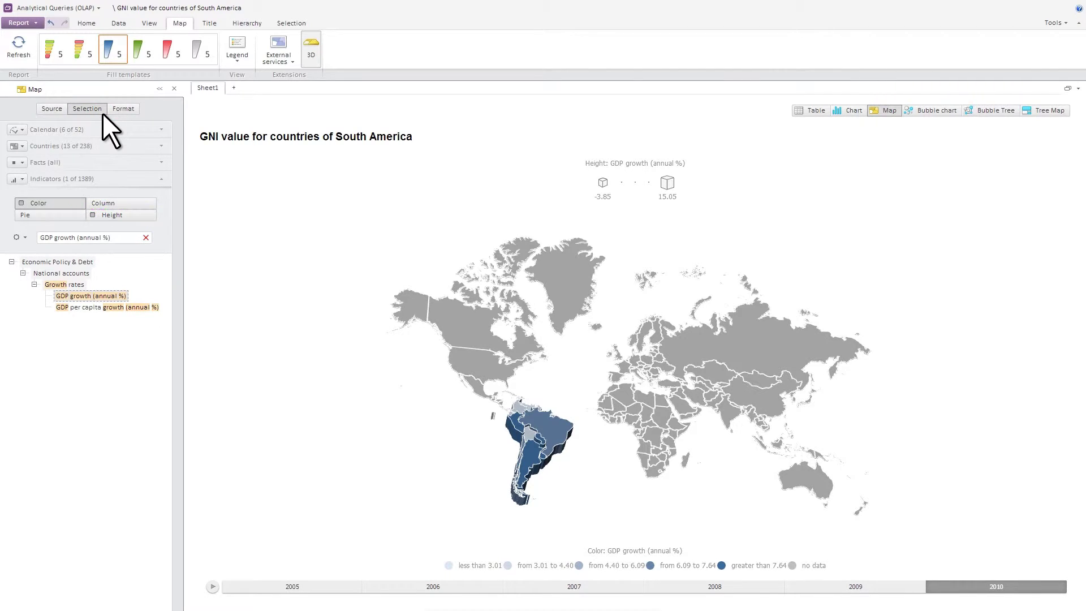
click(140, 218)
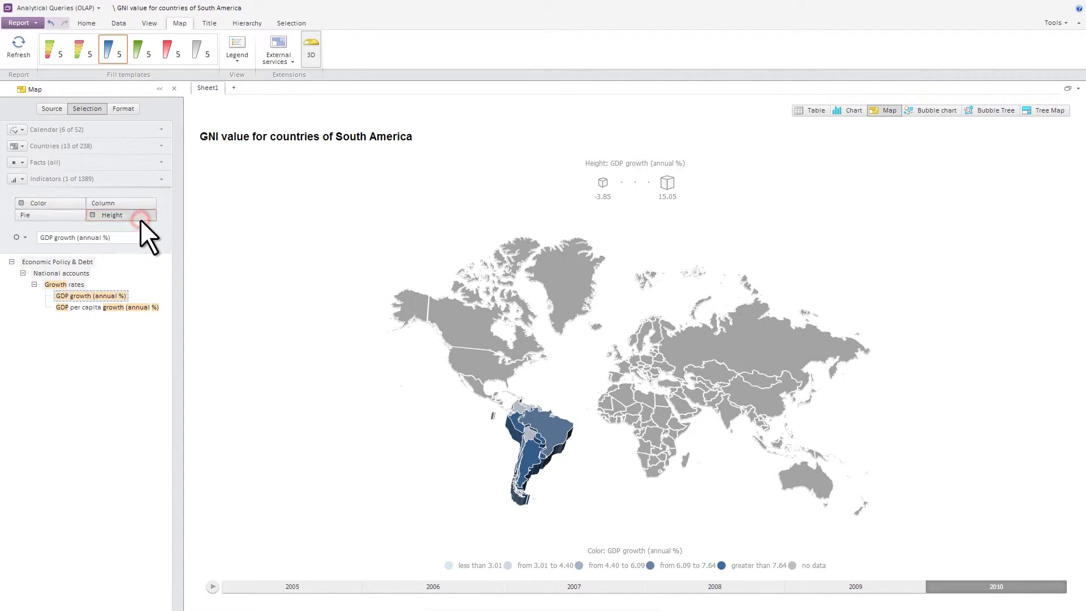
click(144, 237)
key(ctrl+v)
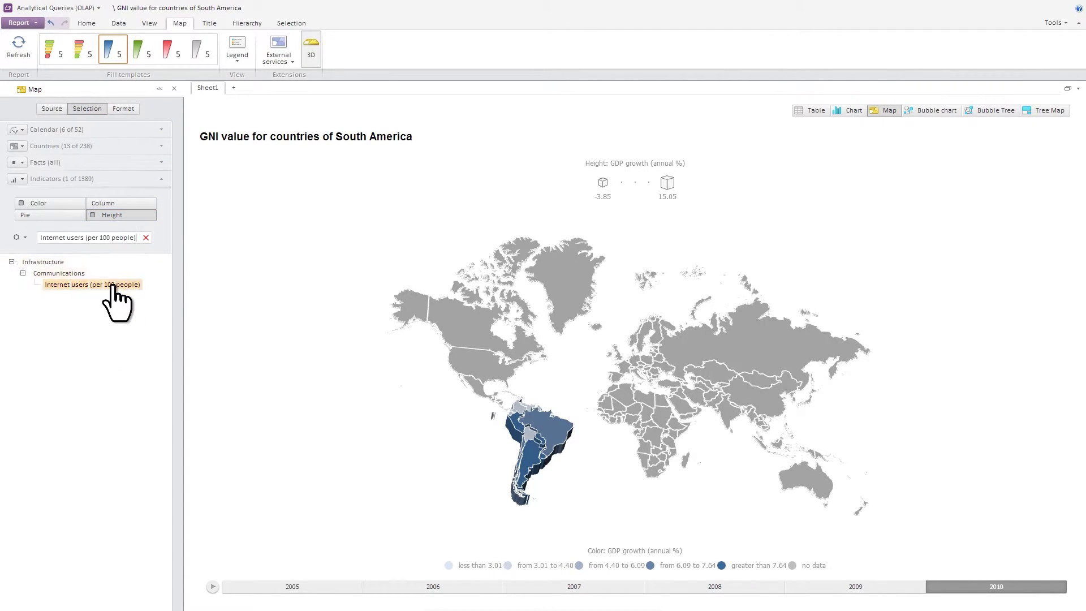
click(113, 286)
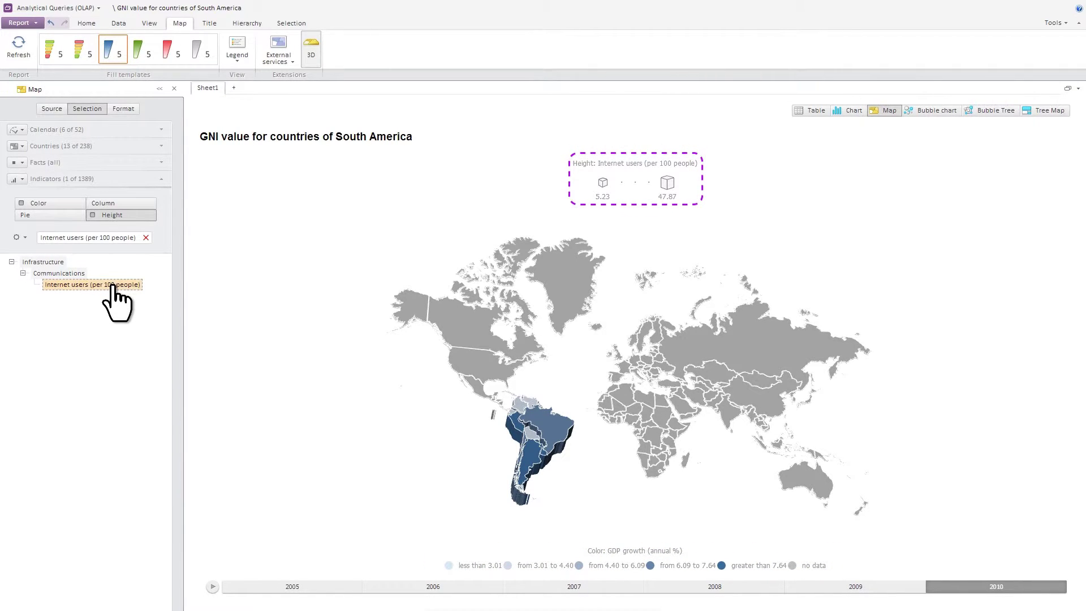
Step: Move the height legend to the bottom-centre position below the map
click(131, 110)
click(138, 163)
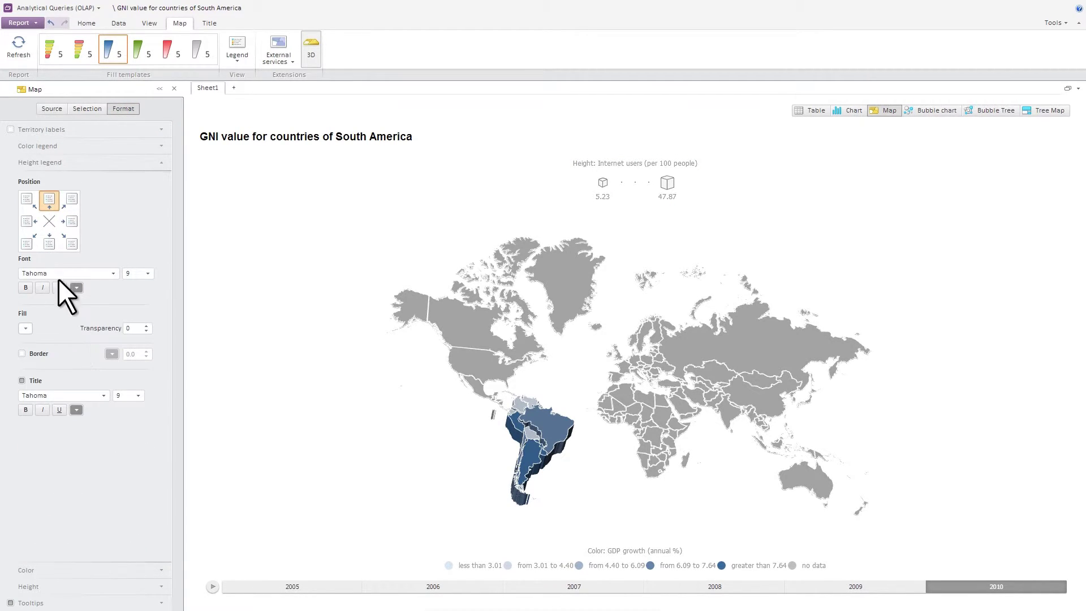
click(55, 250)
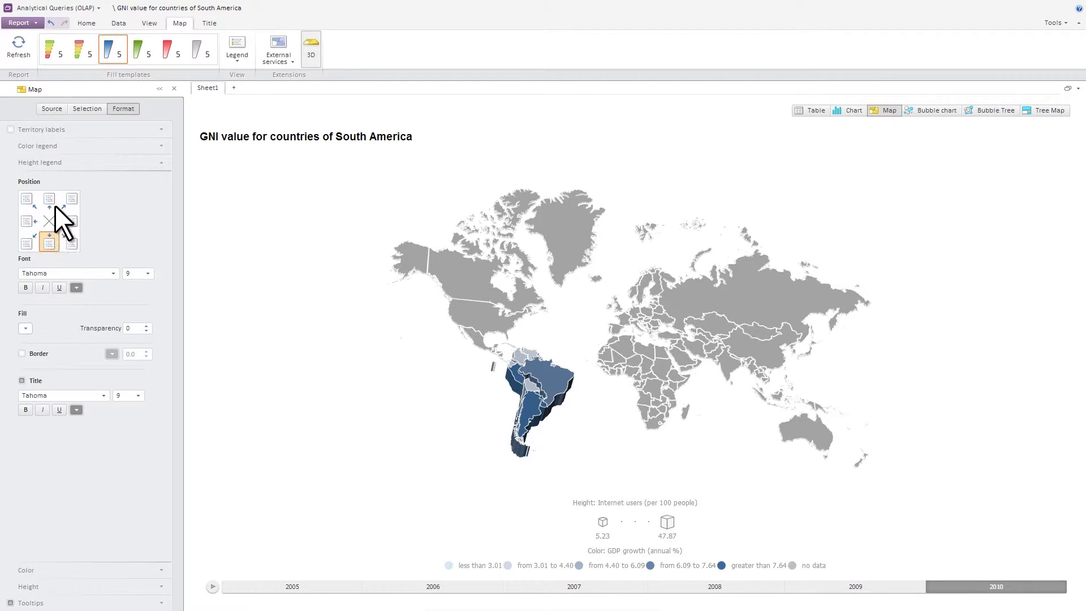
Step: Show GNI growth (annual %) as map columns and play the timeline from 2005
click(104, 110)
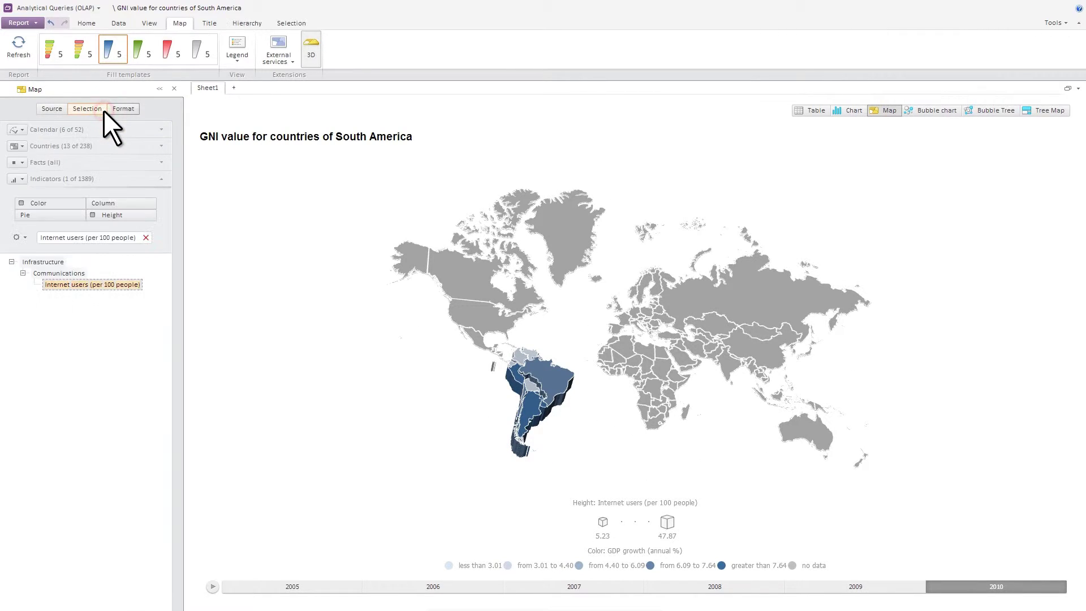
click(137, 205)
click(146, 240)
text(GNI growth)
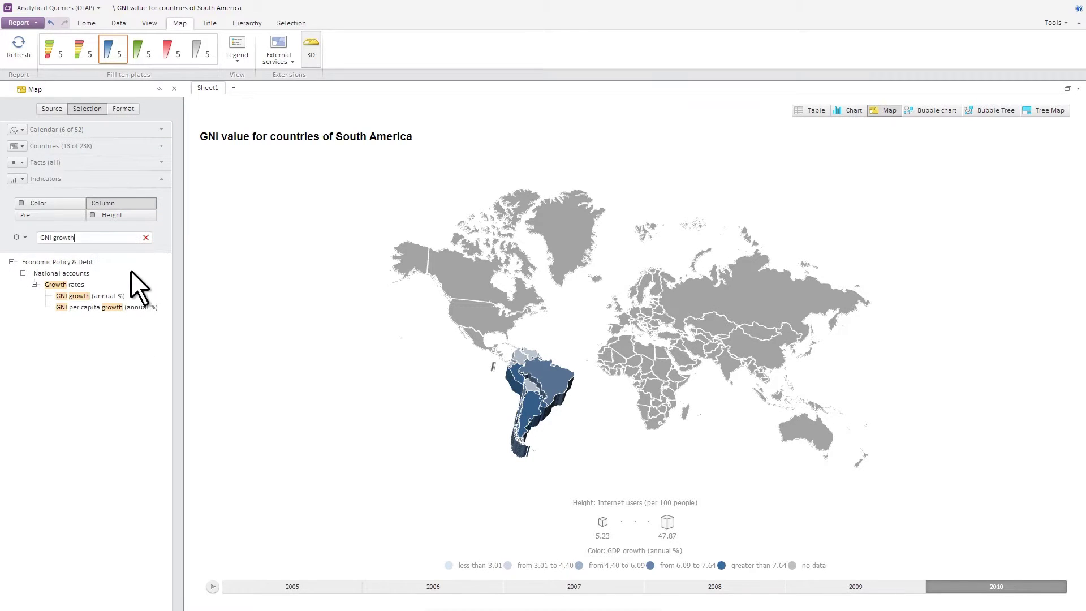
click(111, 297)
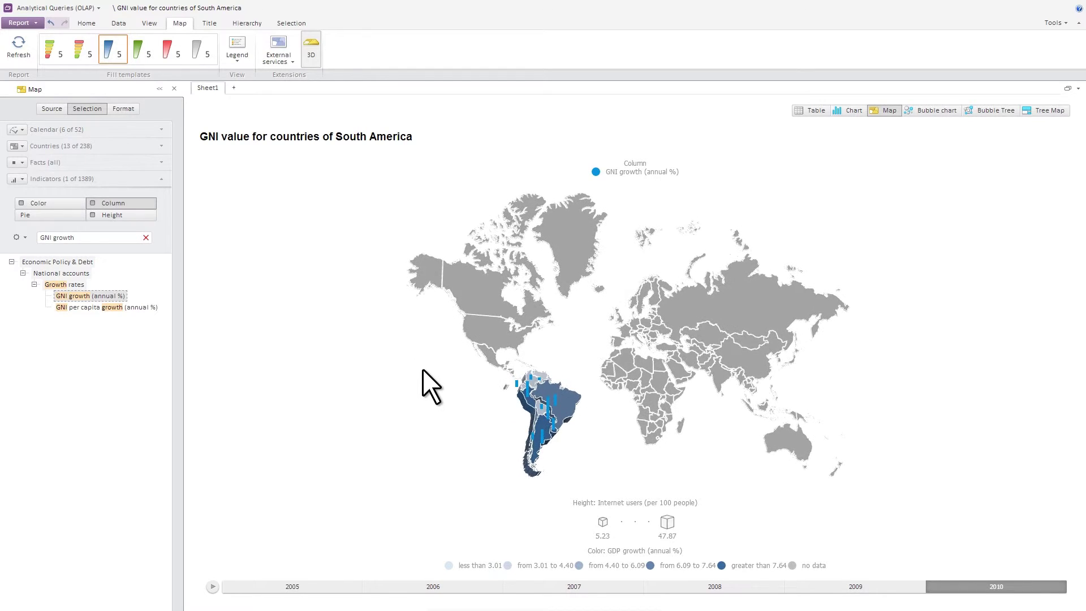
click(212, 589)
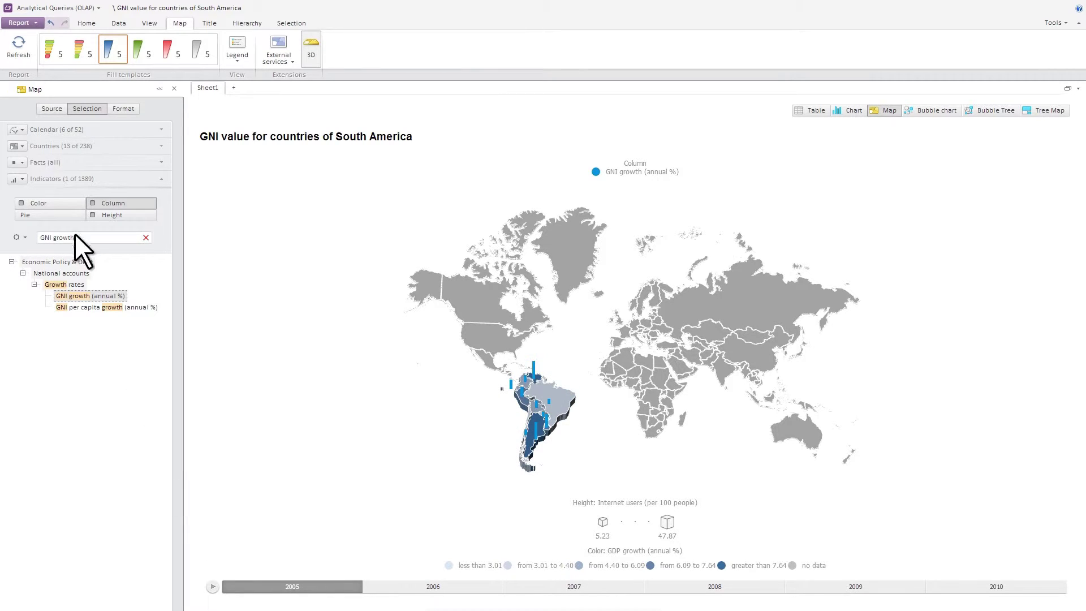
Step: Save the report as a copy under a new comparison name
click(32, 23)
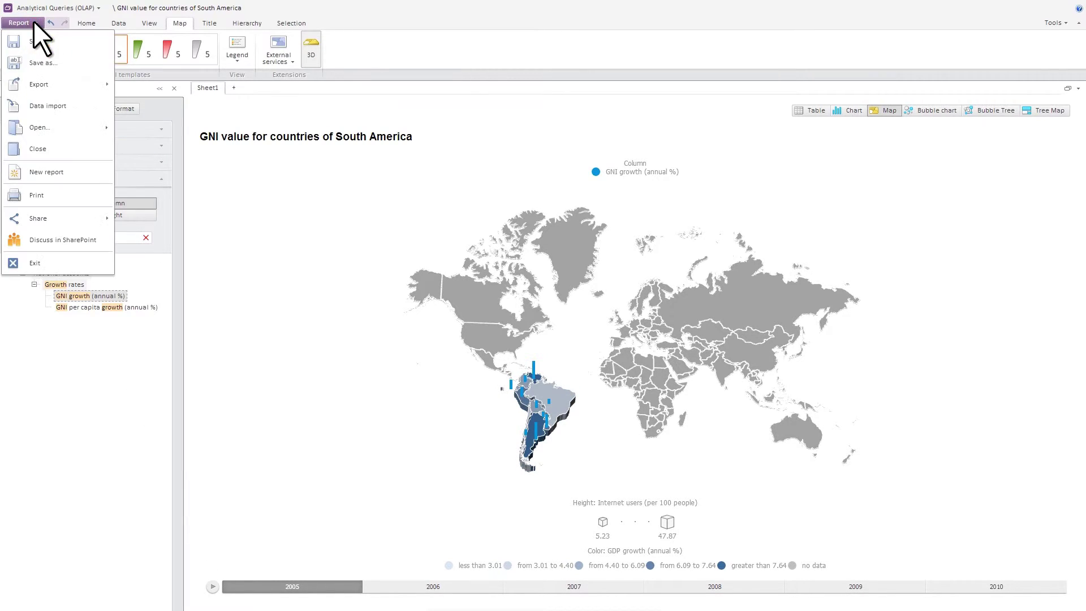
click(52, 67)
key(ctrl+a)
text(GDP, GNI growth and Internet users comparison for countries of South America)
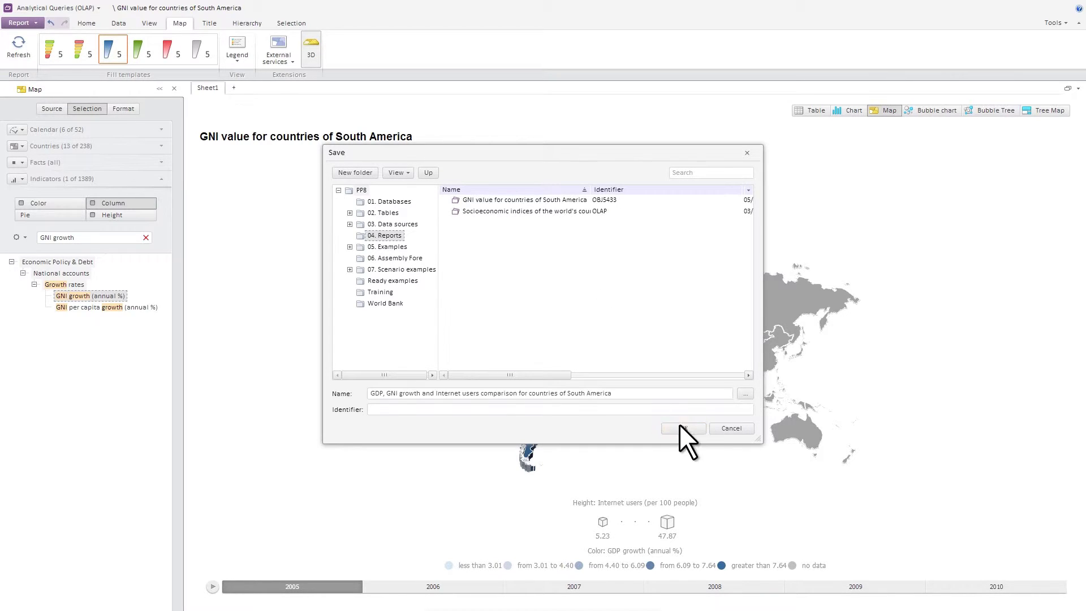
click(682, 428)
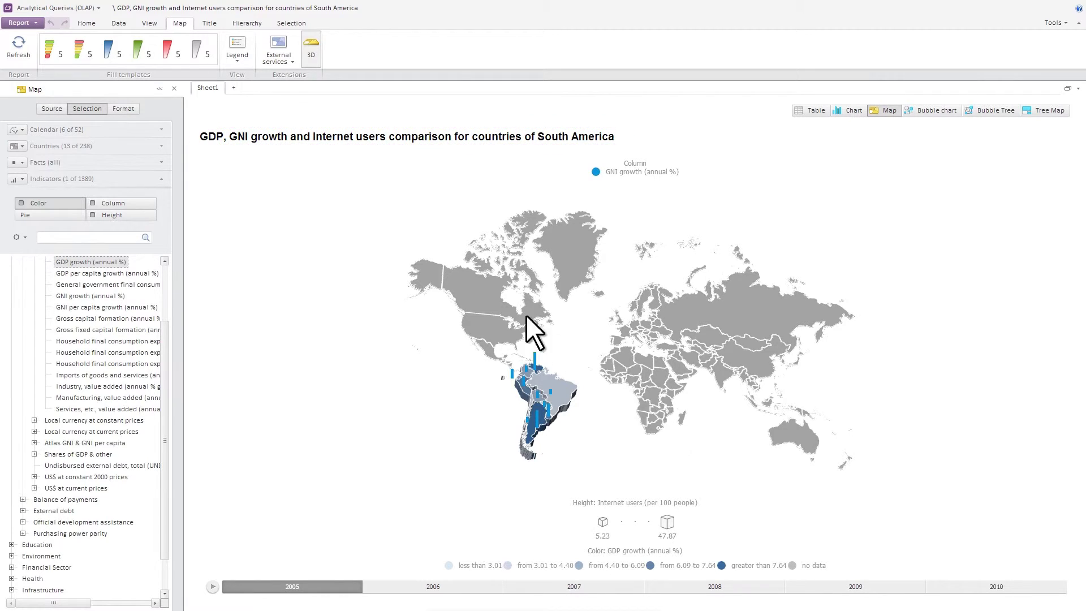
Step: Flatten the map from 3D and try a Google base map before setting None
click(314, 65)
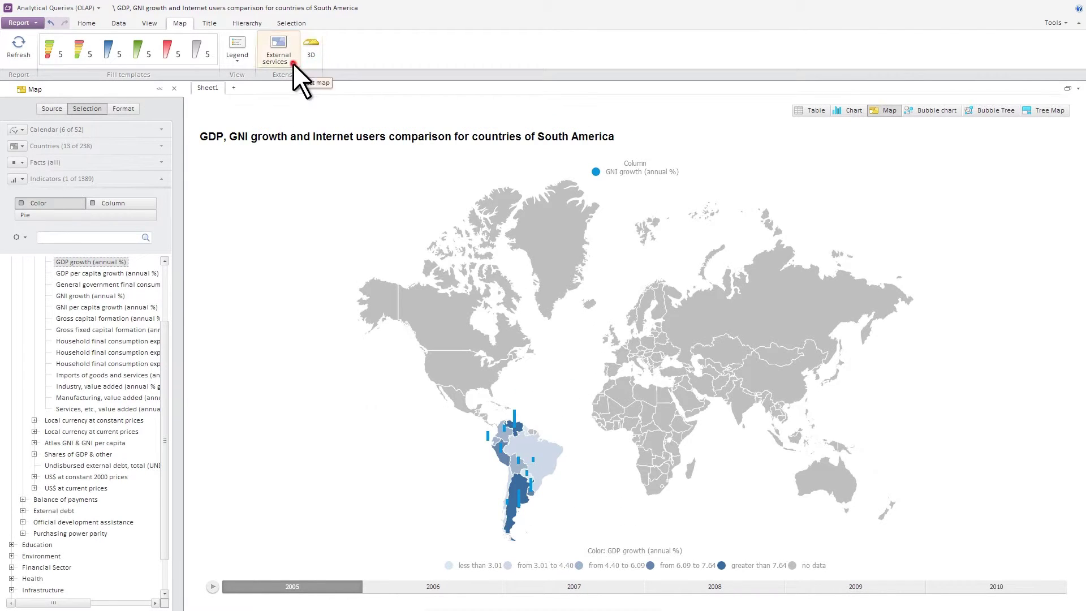
click(293, 62)
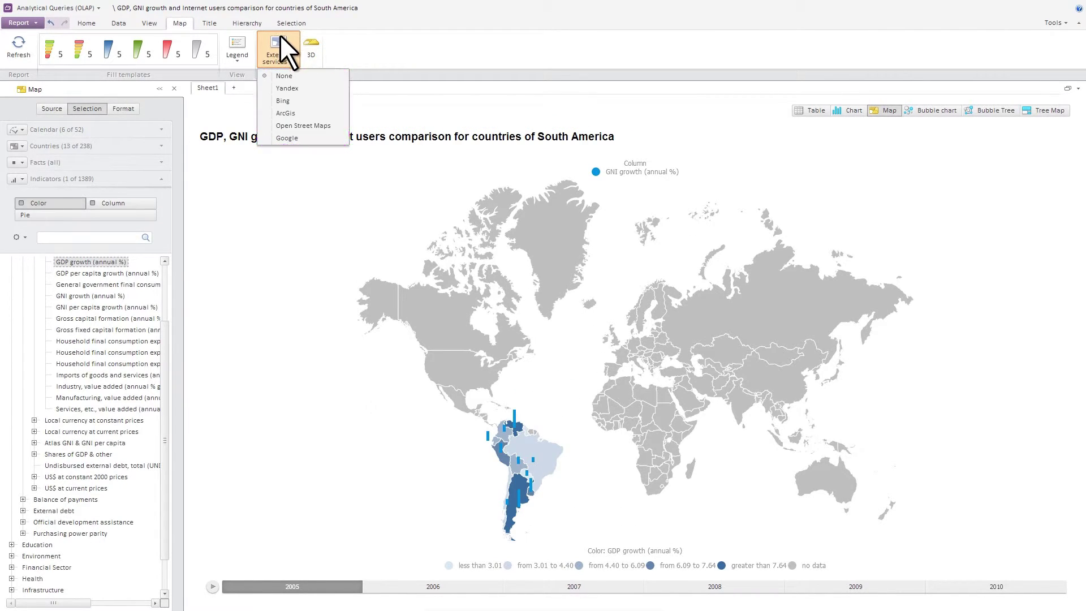
click(303, 139)
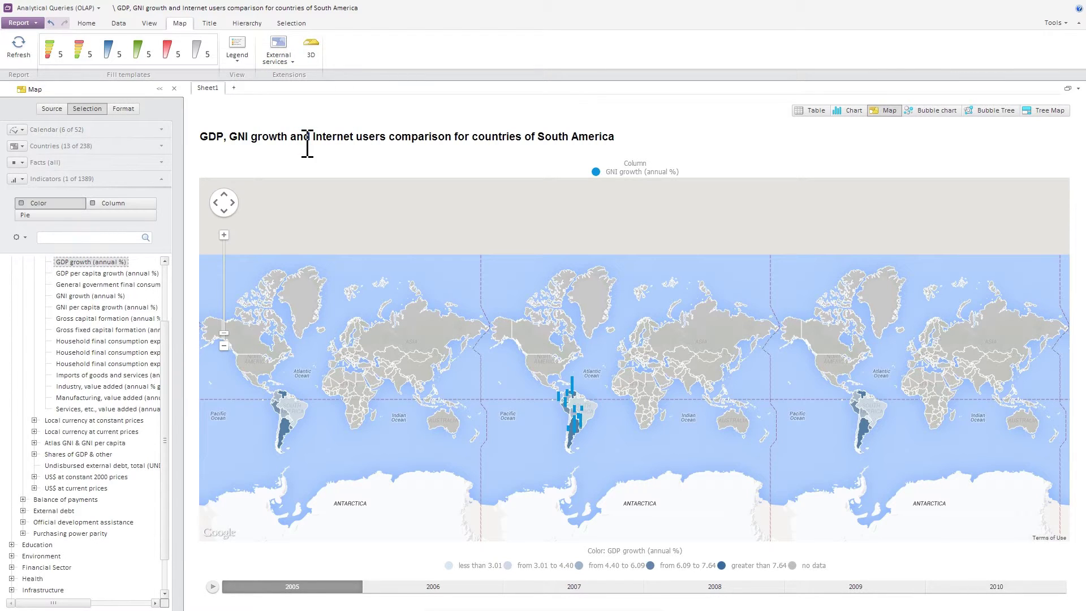
click(293, 63)
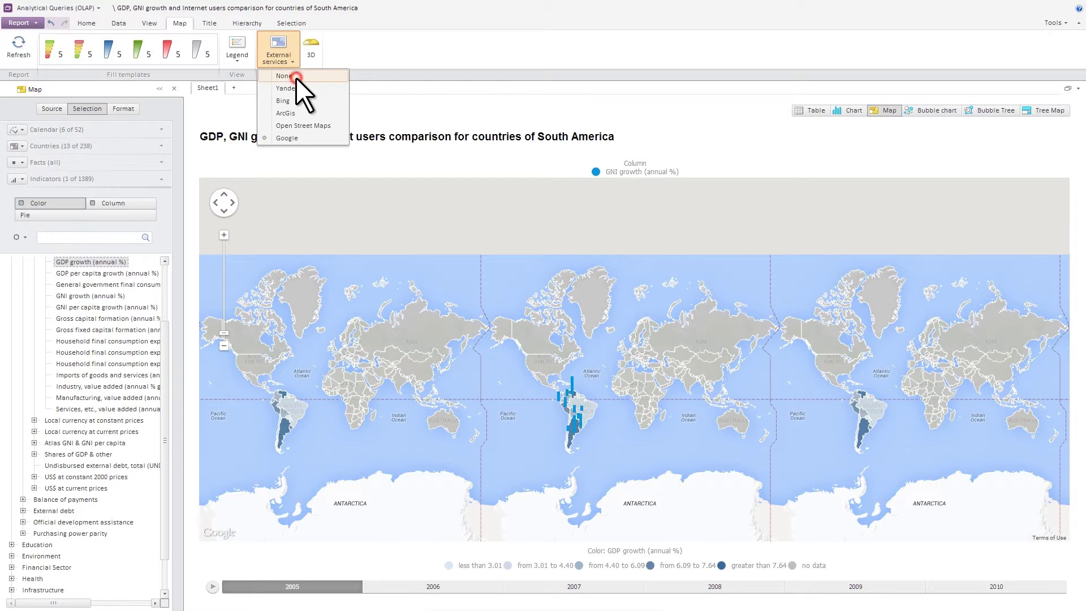
click(296, 77)
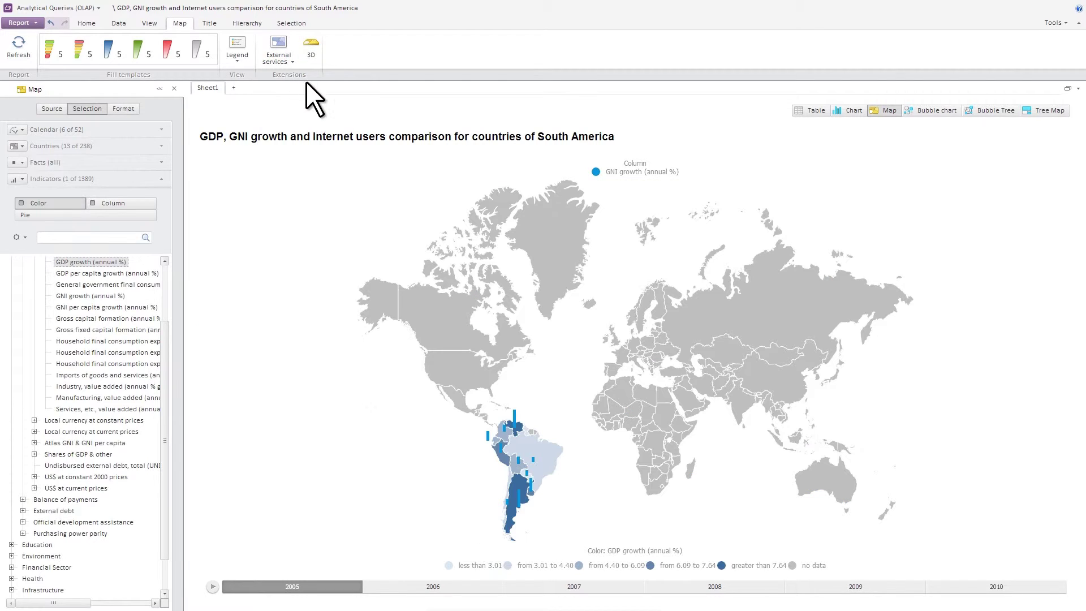
Step: Display the South American data as a bubble chart
click(917, 113)
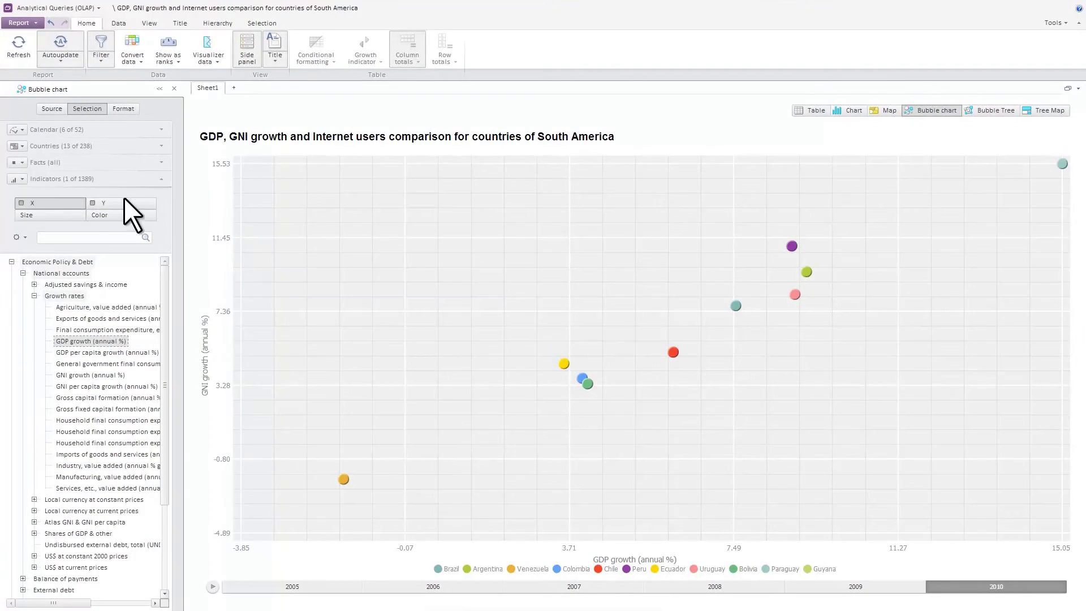
click(23, 179)
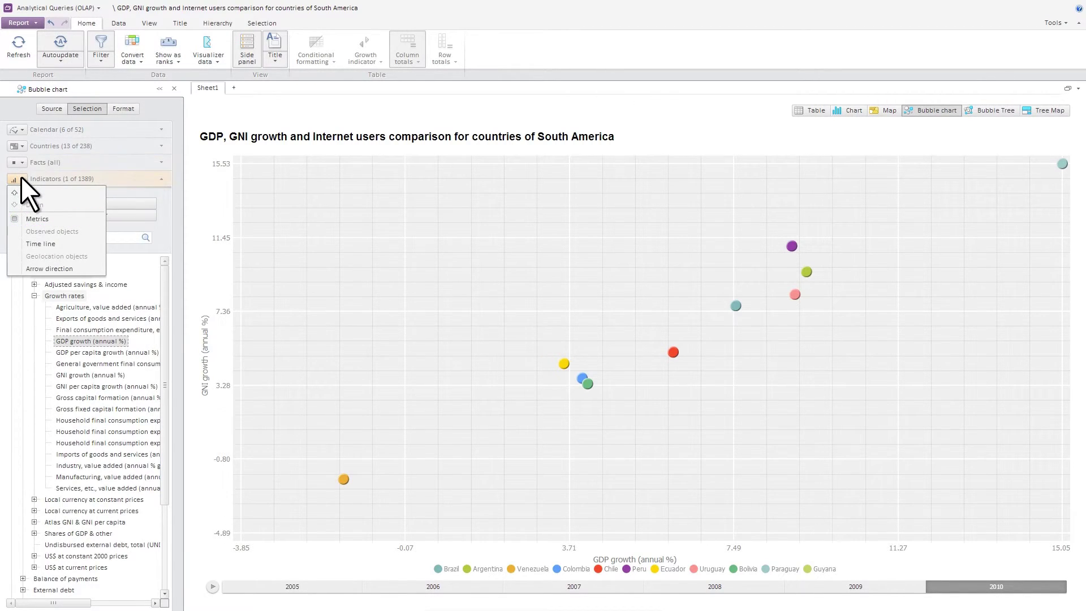
click(22, 178)
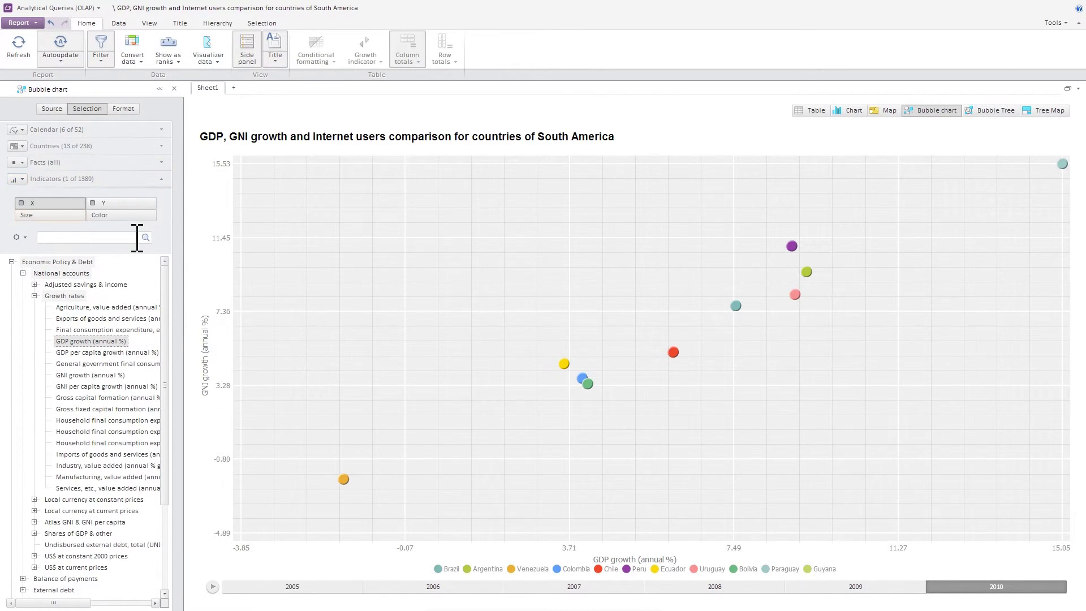
Step: Plot Population growth (annual %) on X and Internet users (per 100 people) on Y, sized by GDP growth (annual %)
text(Population growth (annual %))
click(121, 341)
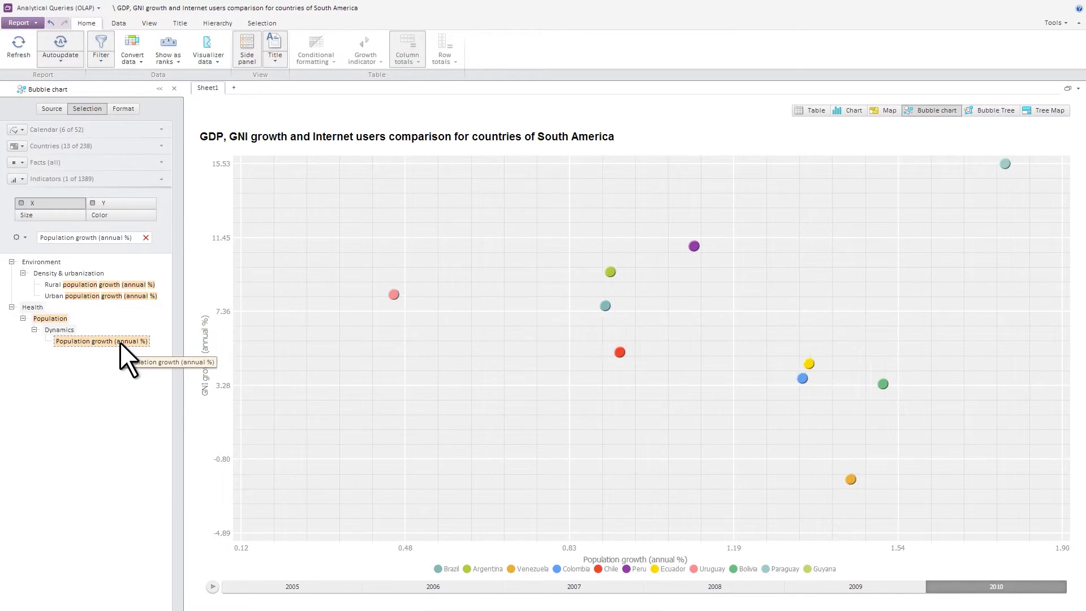
click(141, 204)
text(Internet users (per 100 people))
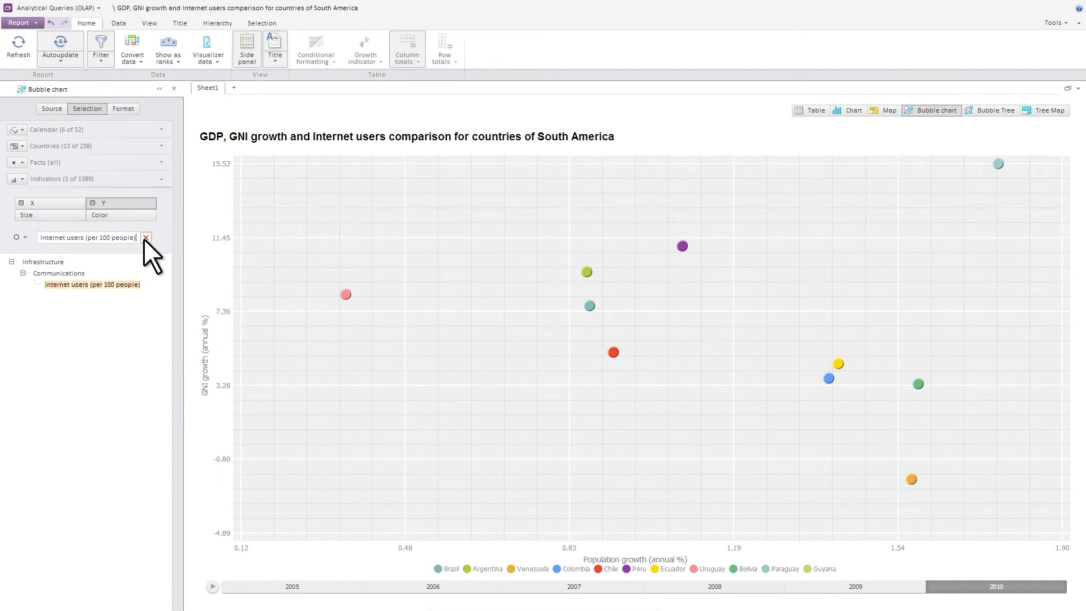
click(117, 287)
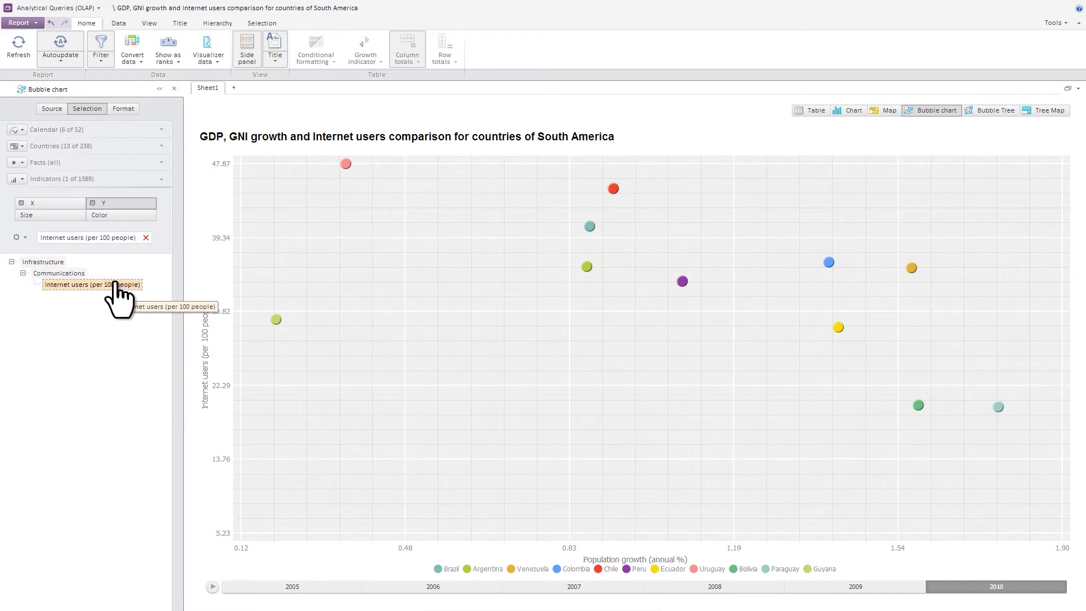
click(75, 215)
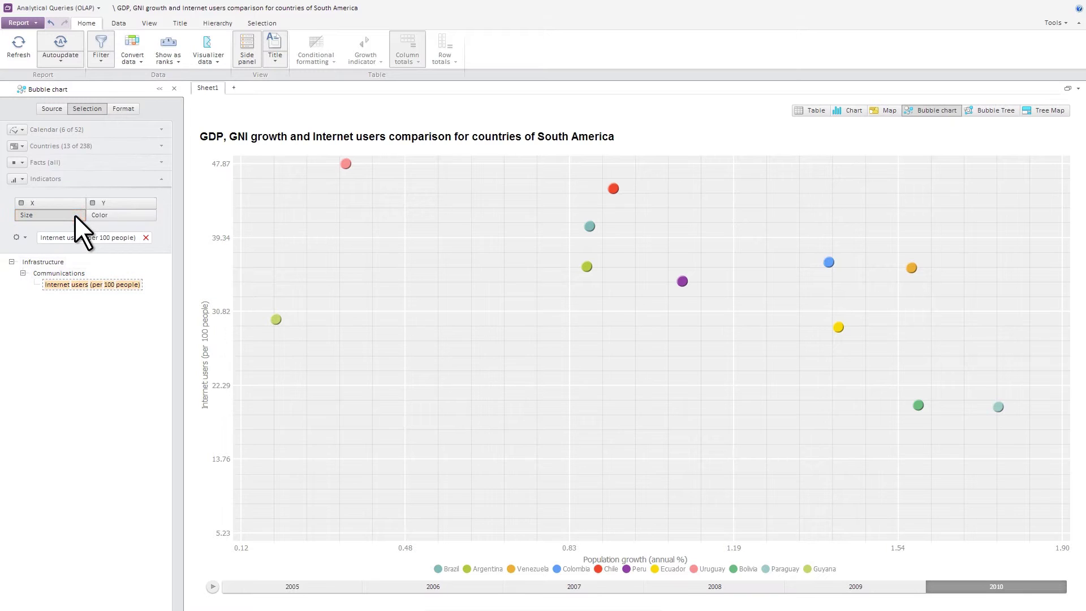
click(146, 238)
click(110, 341)
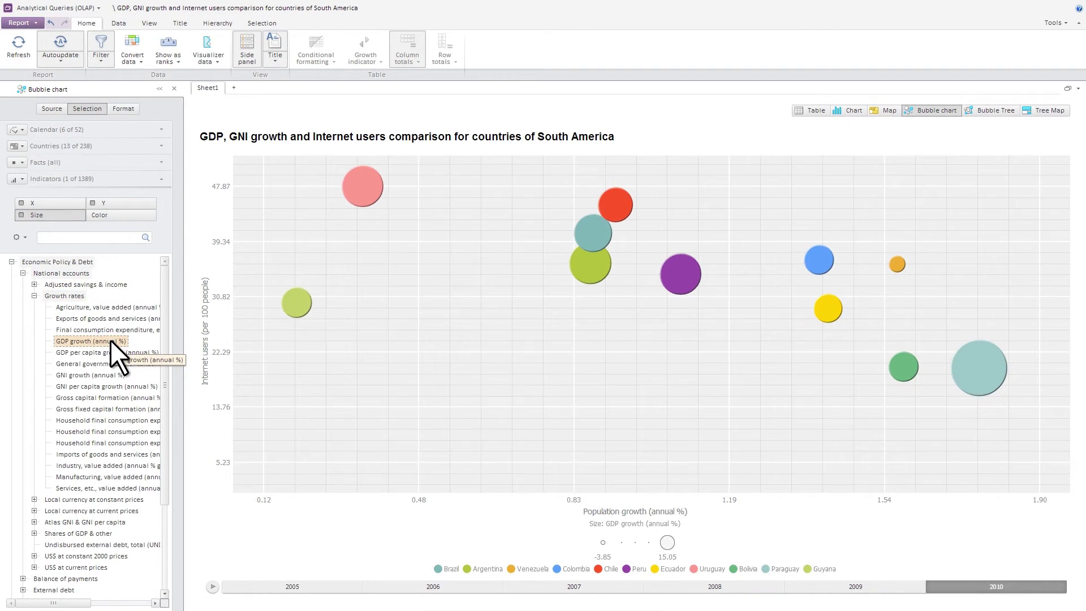
Step: Save As the report, replacing its name with the new population/Internet/GDP growth comparison title
click(27, 23)
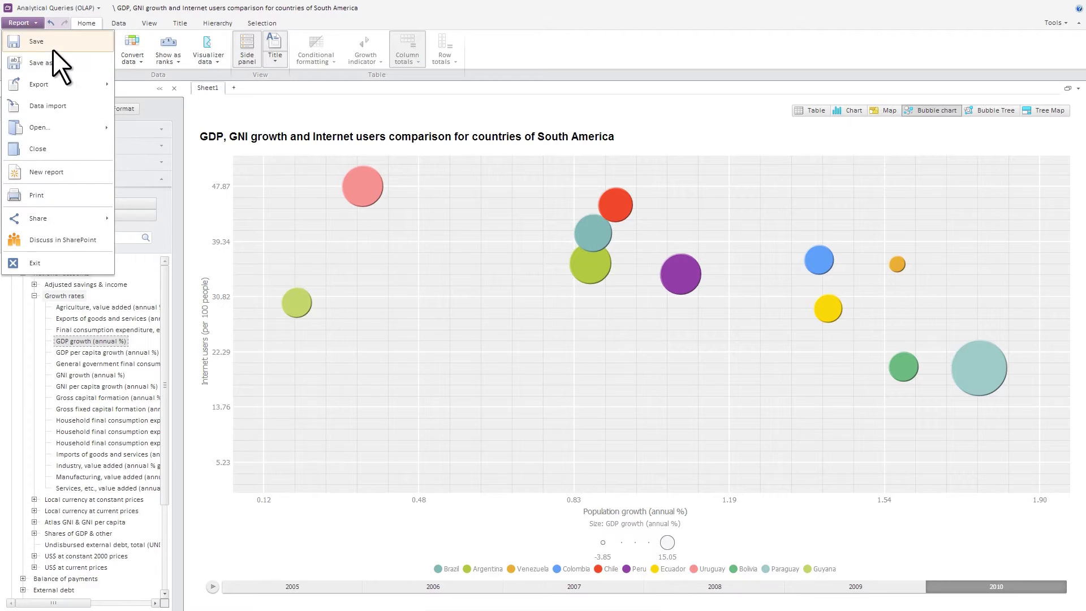
click(64, 64)
click(708, 391)
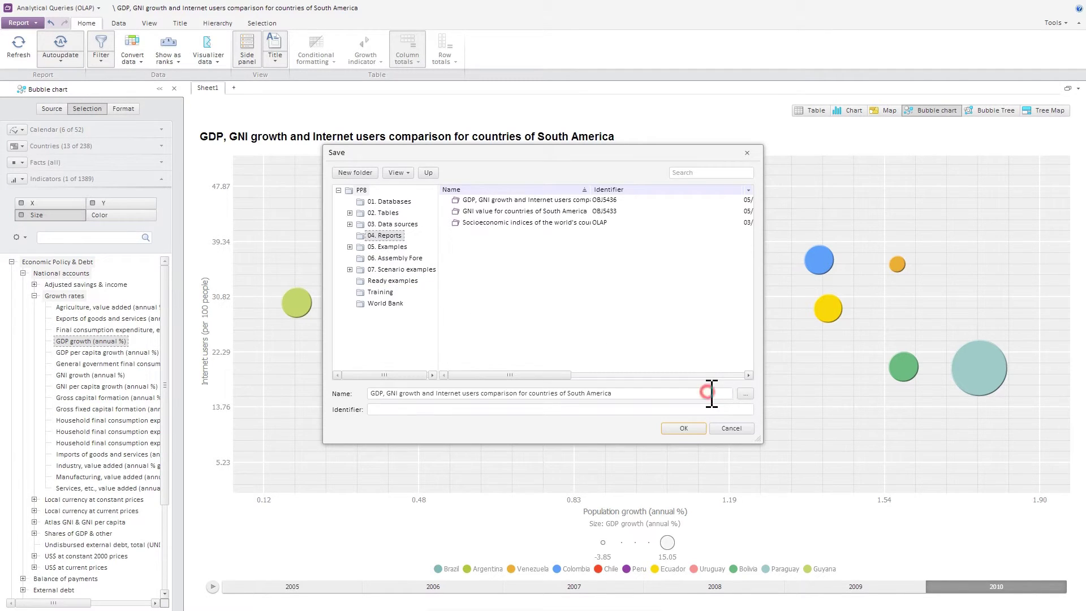
key(ctrl+a)
text(Comparison of population growth, Internet users and GDP growth values for countries of South America)
click(697, 426)
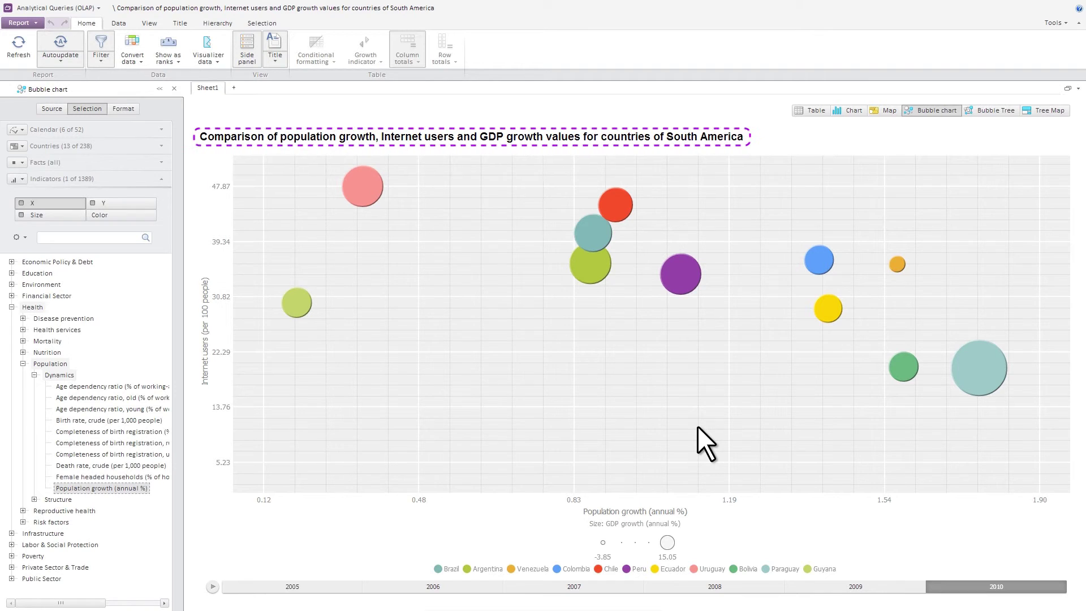
Step: Show the chart's Format settings with Plot area, X axis and Y axis sections expanded
click(132, 111)
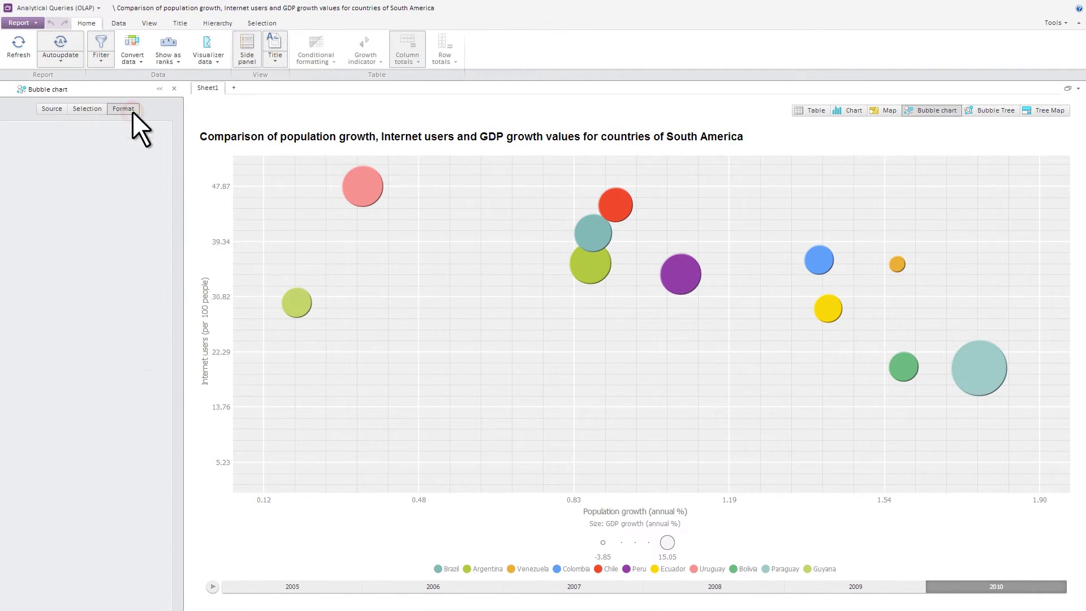
click(123, 538)
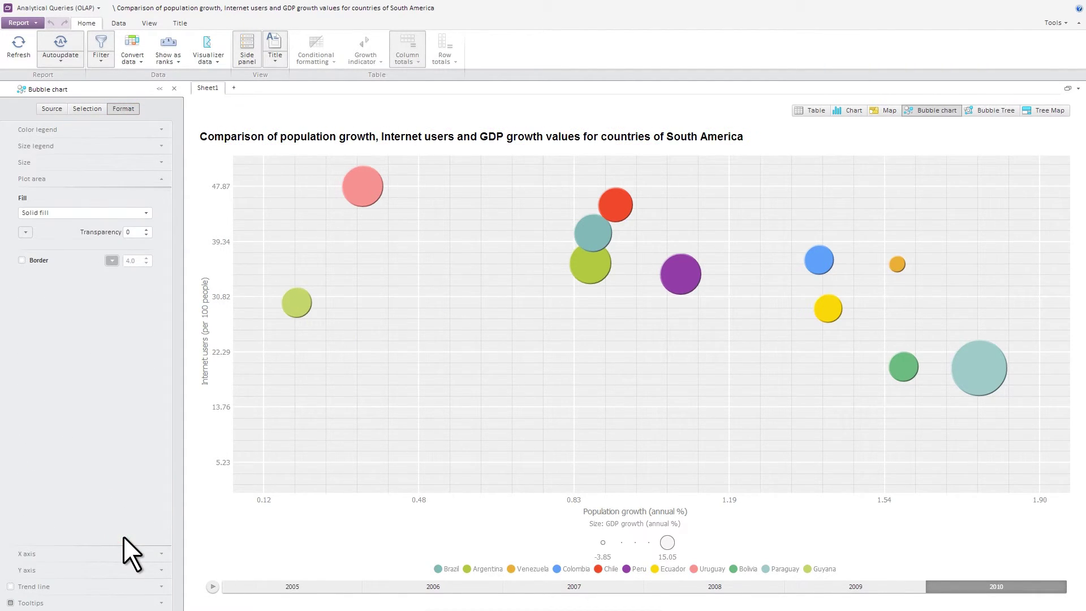
click(121, 553)
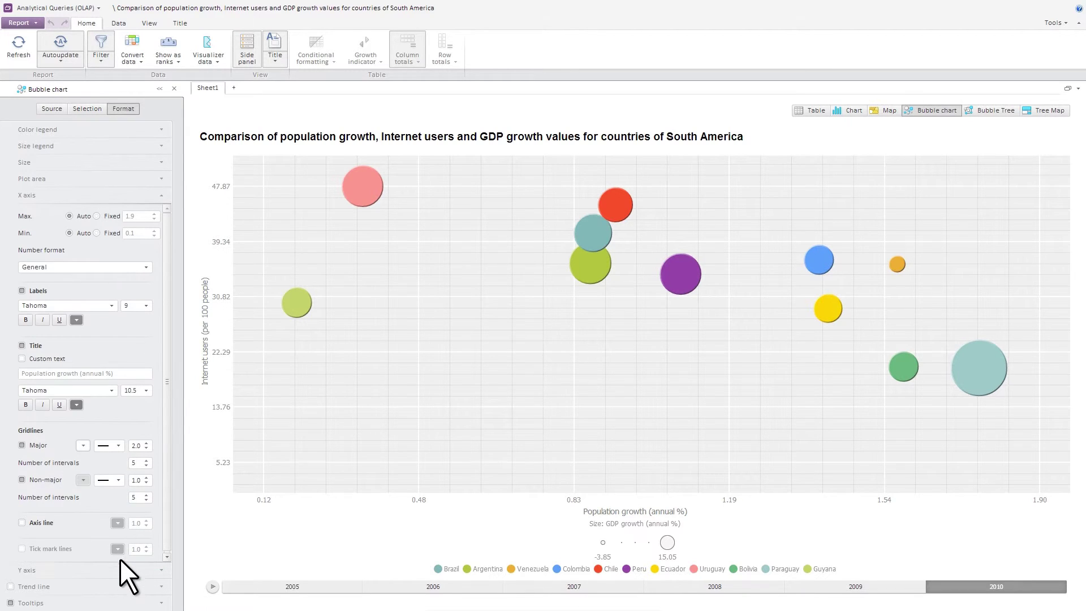
click(120, 570)
mouse_move(310, 304)
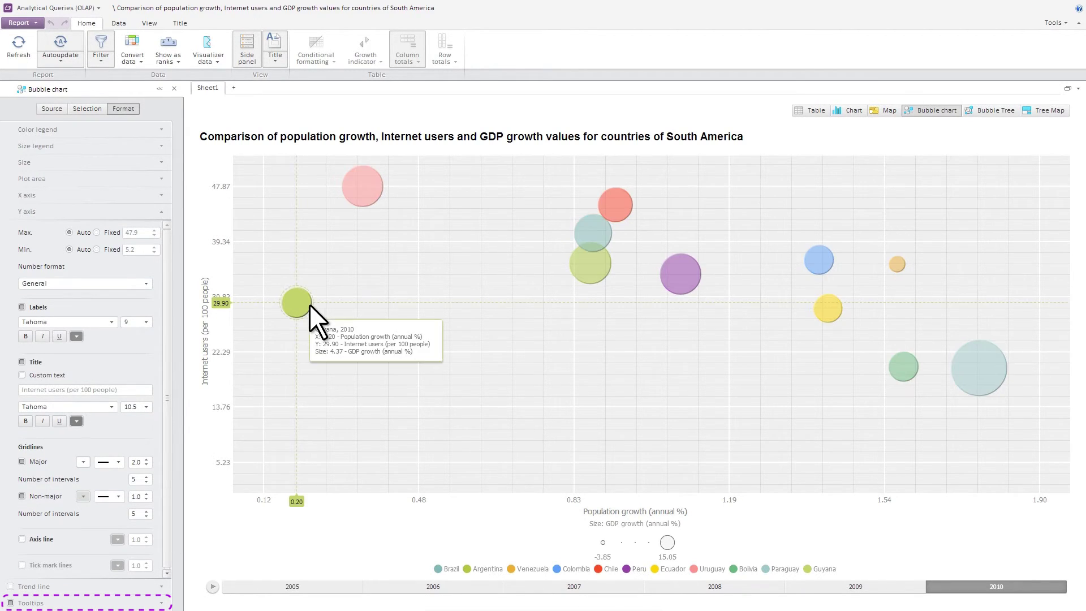
mouse_move(593, 243)
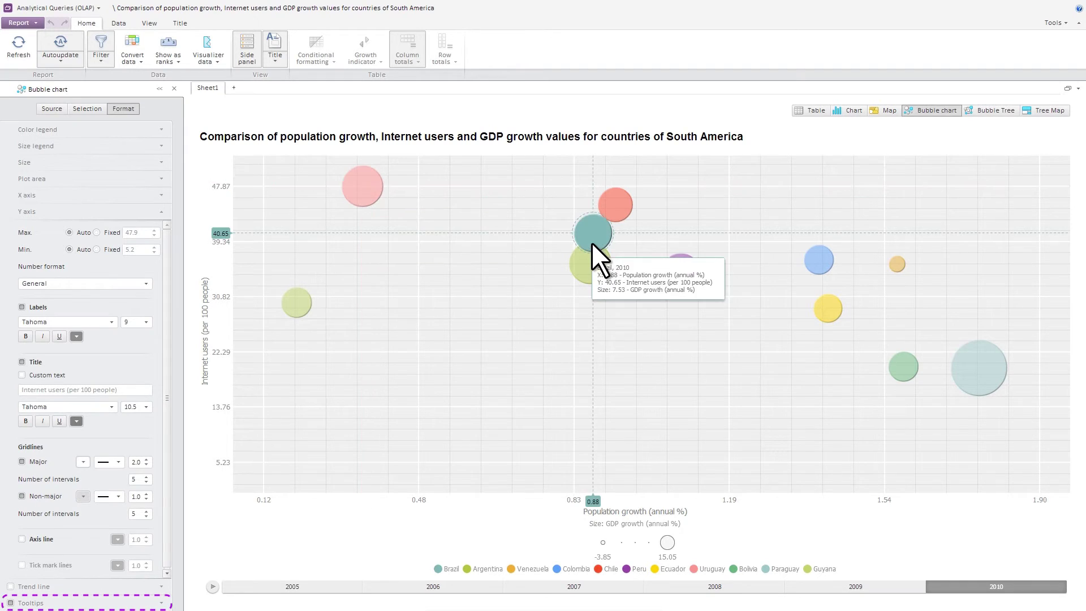
Step: Play the bubble chart's timeline animation from 2005 through 2010
click(213, 589)
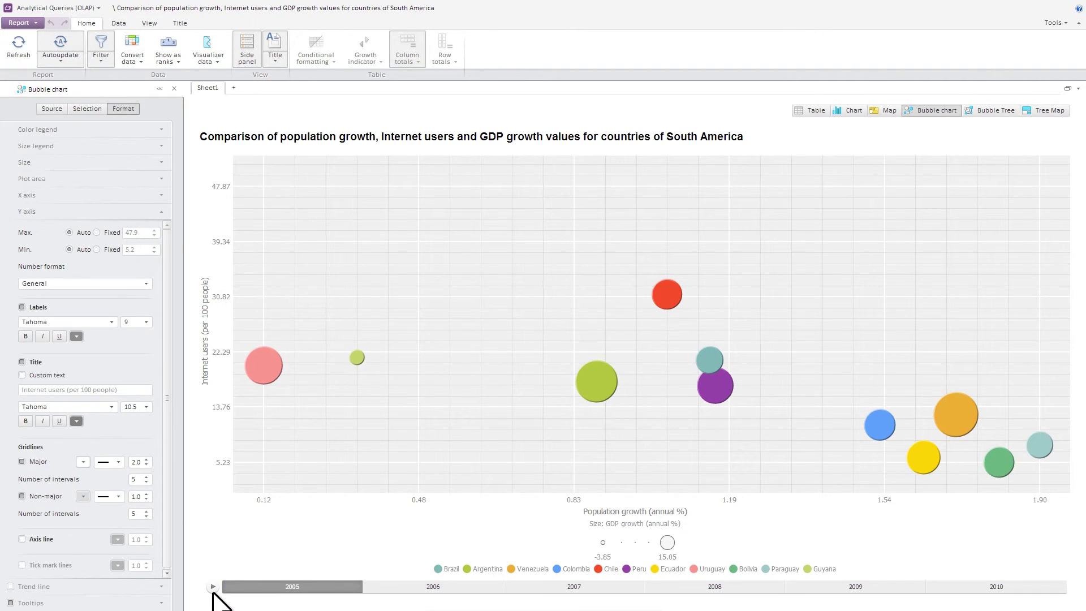
Step: Add Sheet2 and load the SEI World Bank Cube from 03. Data sources into a table
click(235, 88)
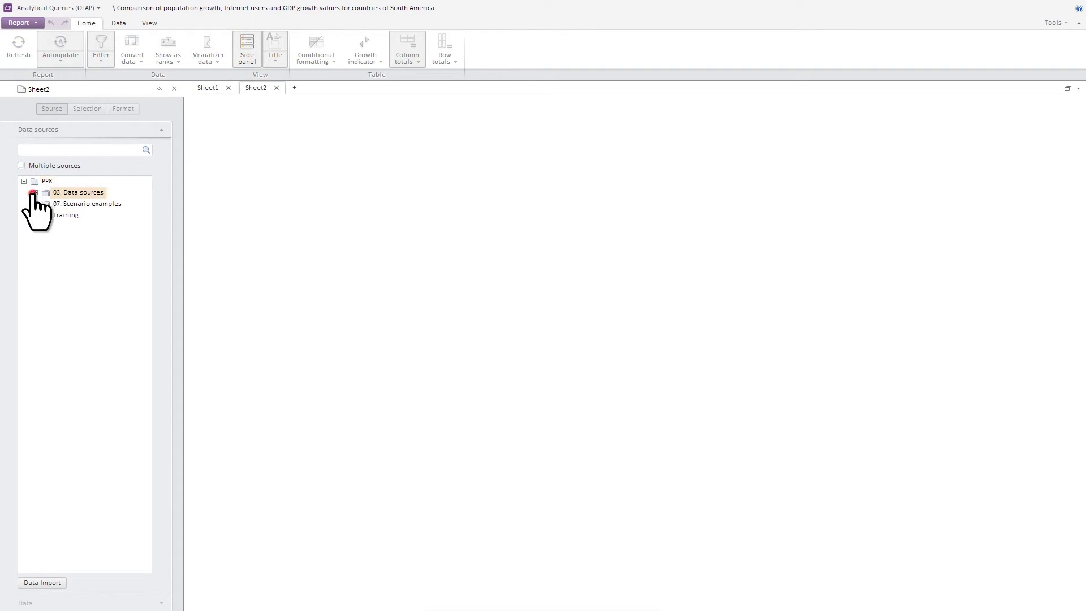
click(33, 192)
click(123, 226)
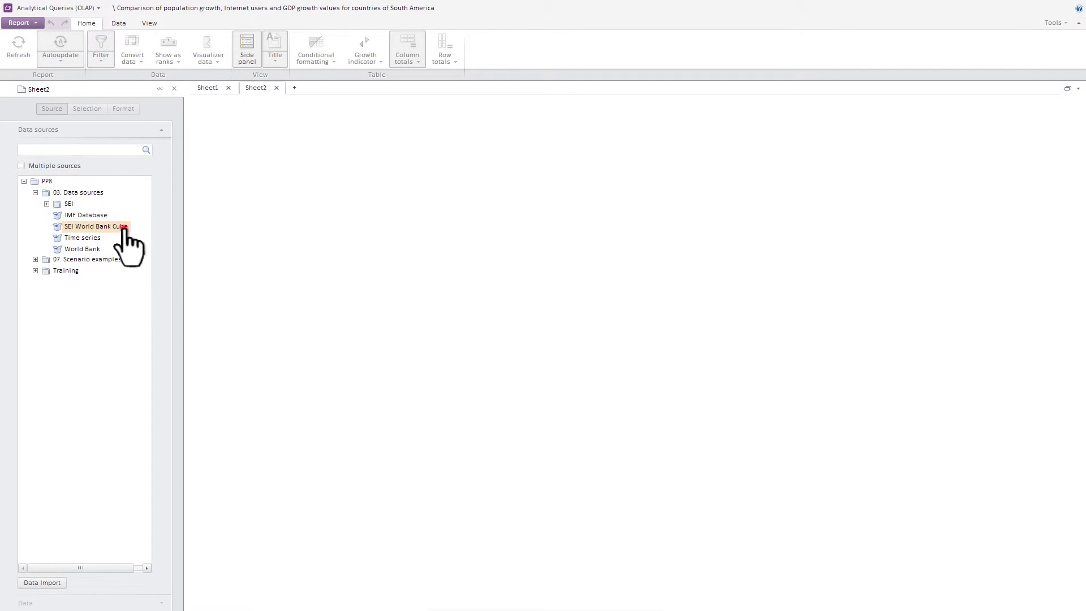
click(123, 227)
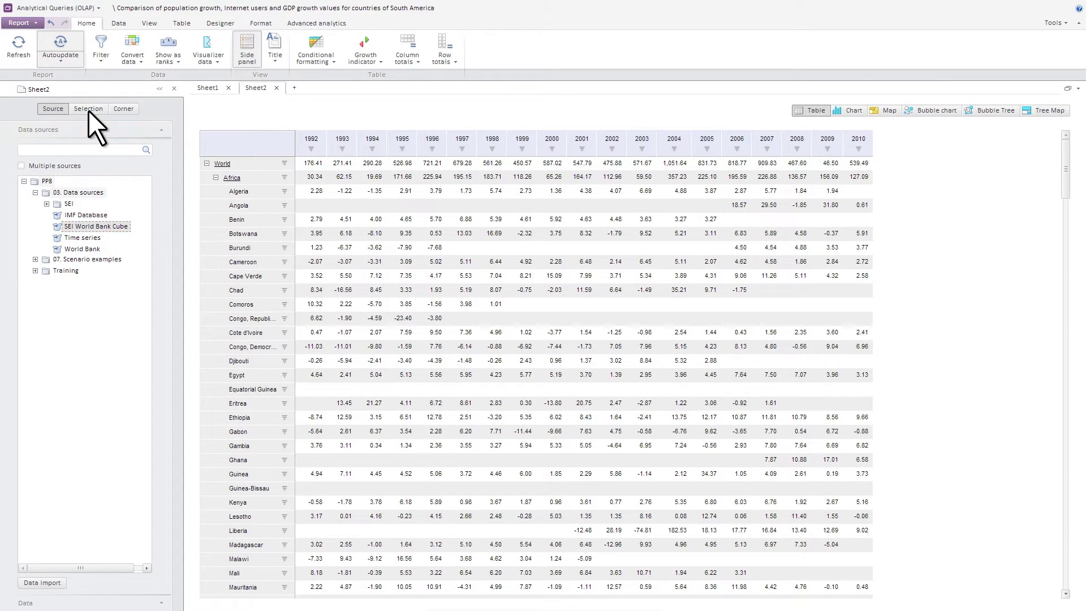
Step: Limit the country selection to South America's countries, deselecting the rest of World and World itself
click(89, 109)
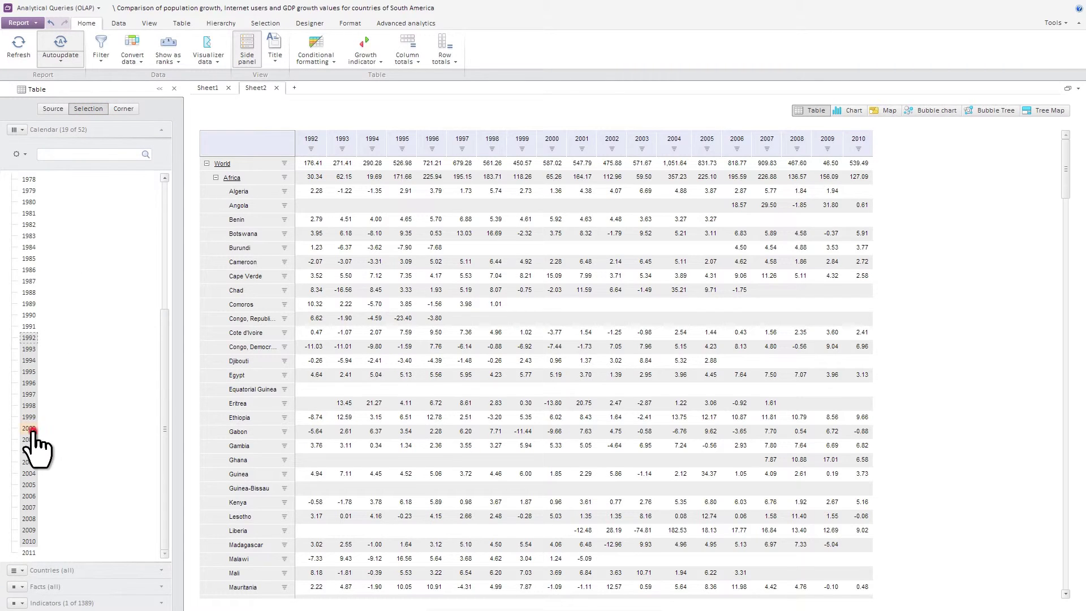
click(90, 570)
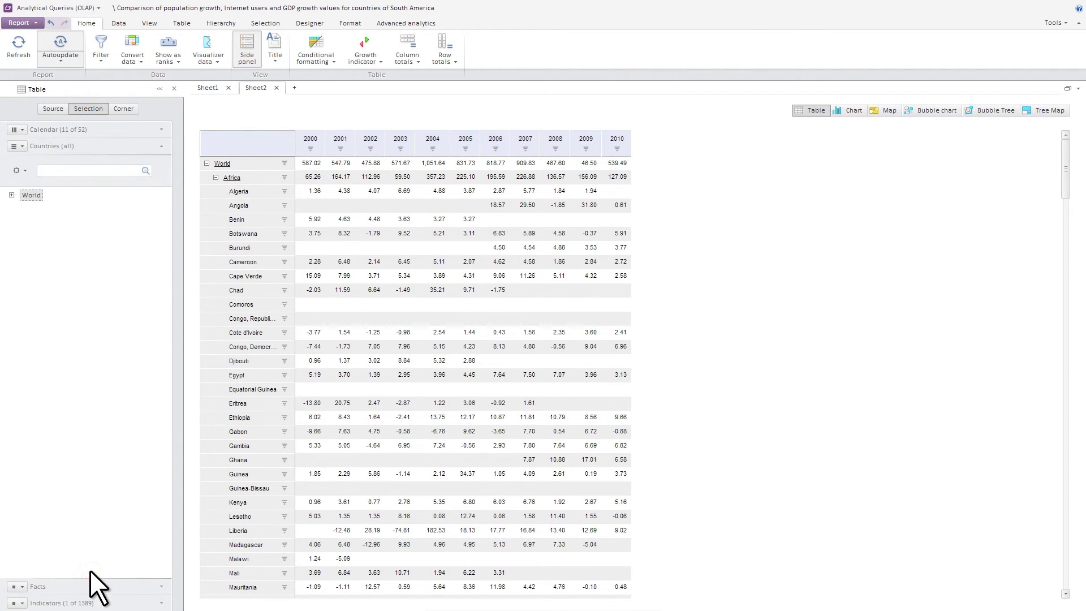
click(12, 196)
right_click(30, 194)
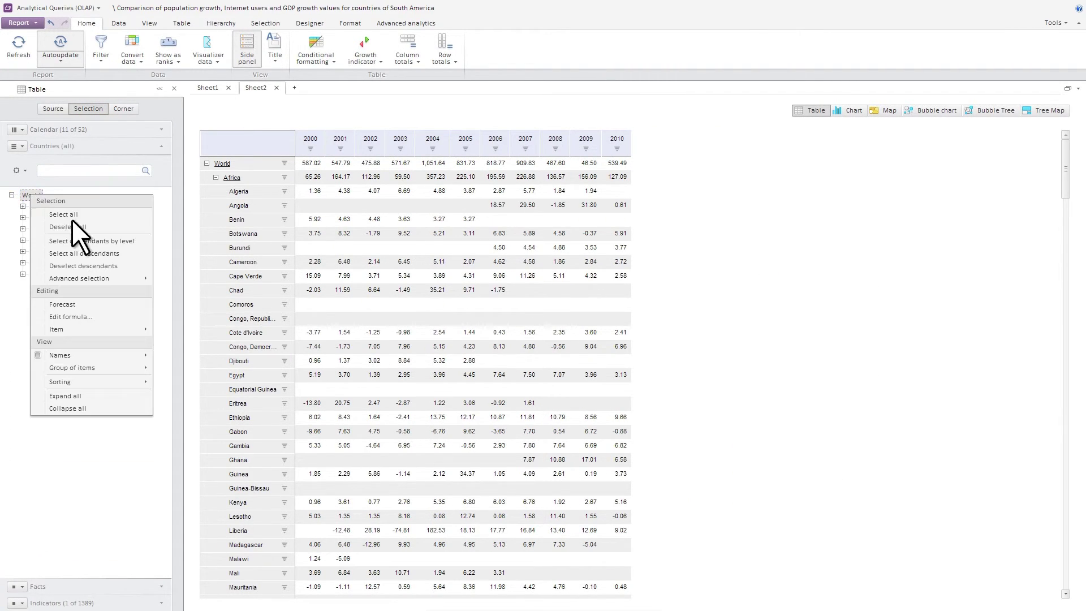
click(120, 266)
right_click(45, 273)
click(134, 337)
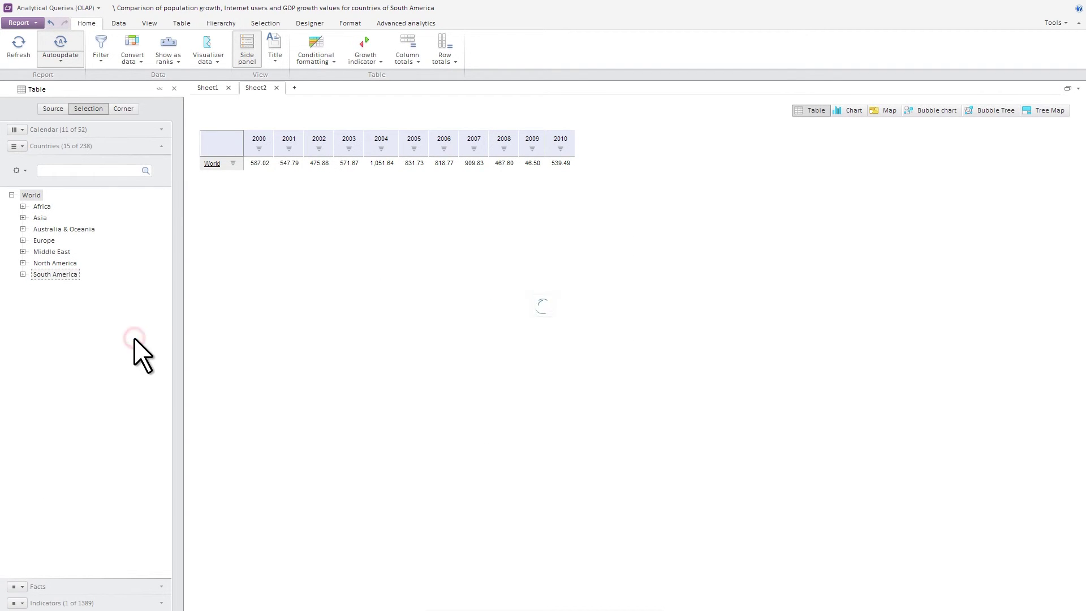
click(33, 195)
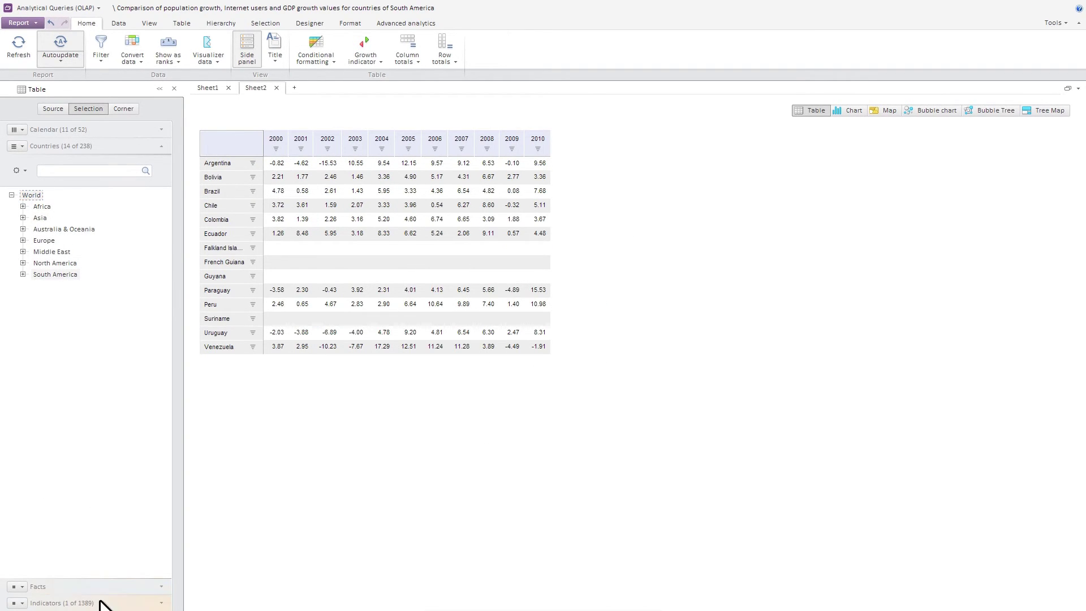
click(103, 602)
Step: Search 'GDP' and set the table's indicator to GDP growth (annual %)
click(125, 213)
text(GDP)
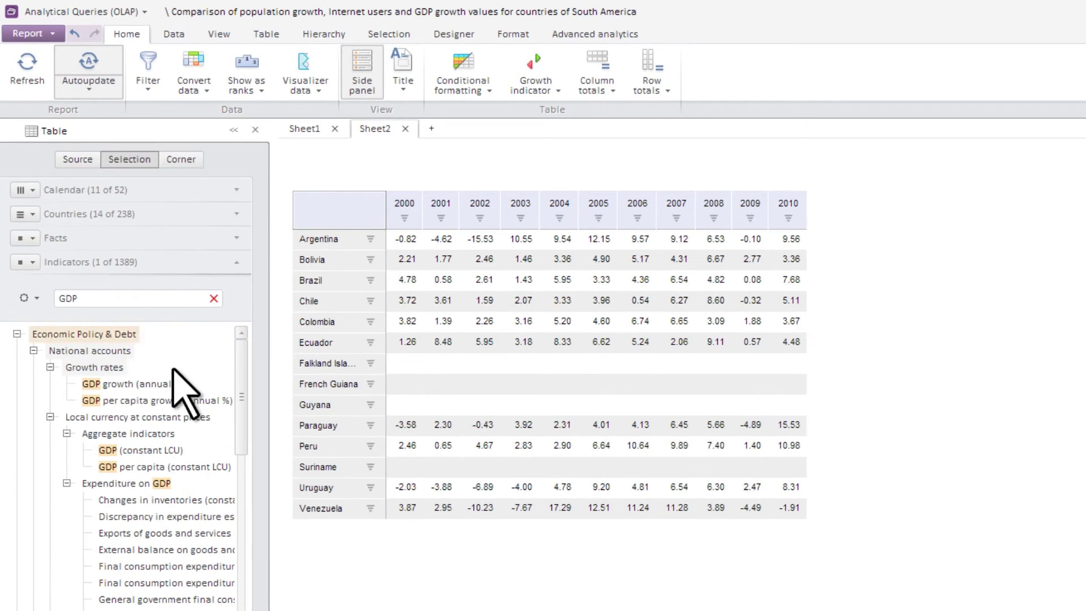
click(123, 276)
Step: Hide the empty country rows and apply the green table style
click(148, 71)
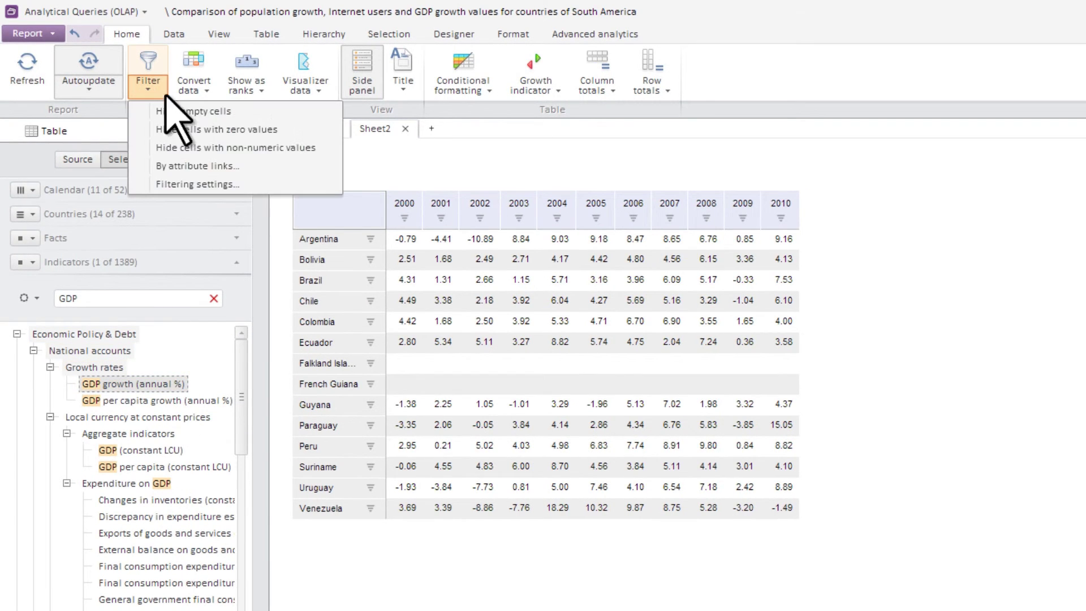
click(217, 109)
click(266, 34)
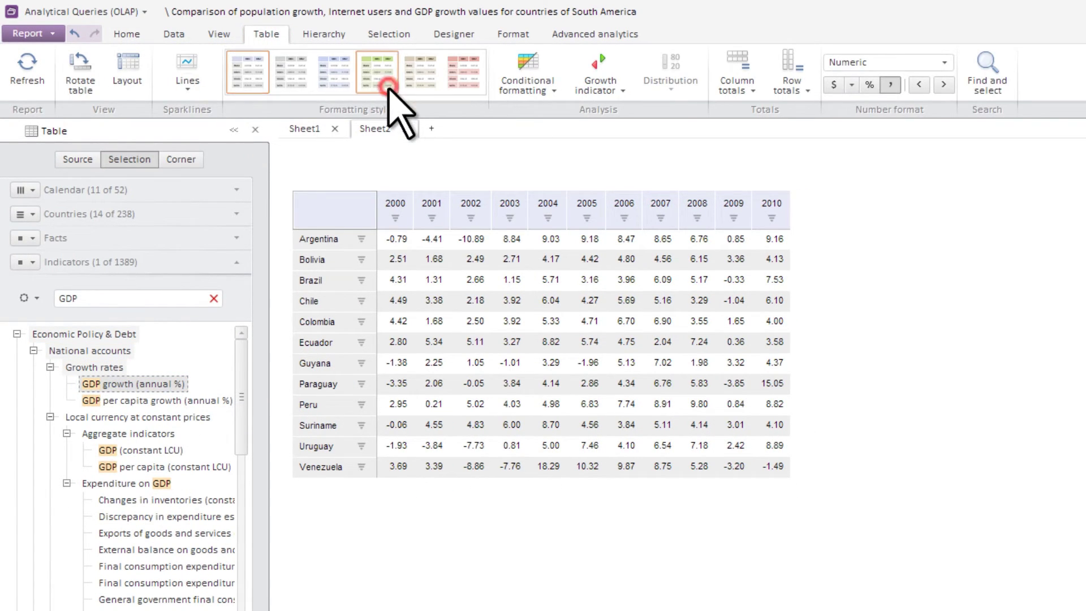
click(386, 89)
click(127, 34)
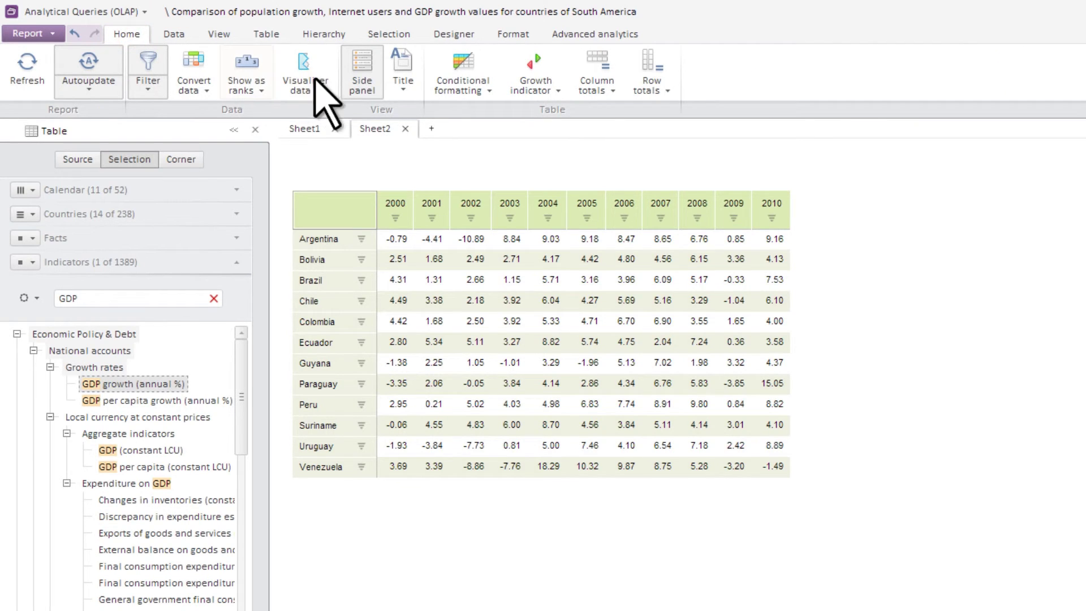
Step: Add an indicator-switching title and remove the &[DIMENSIONS.FACTS] part from its template
click(402, 85)
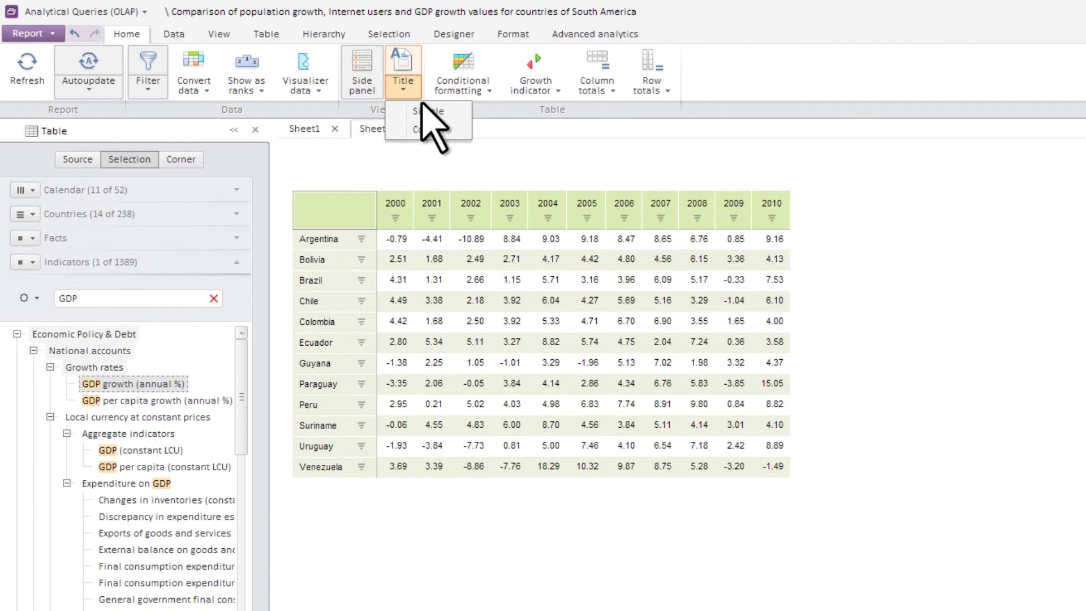
click(436, 130)
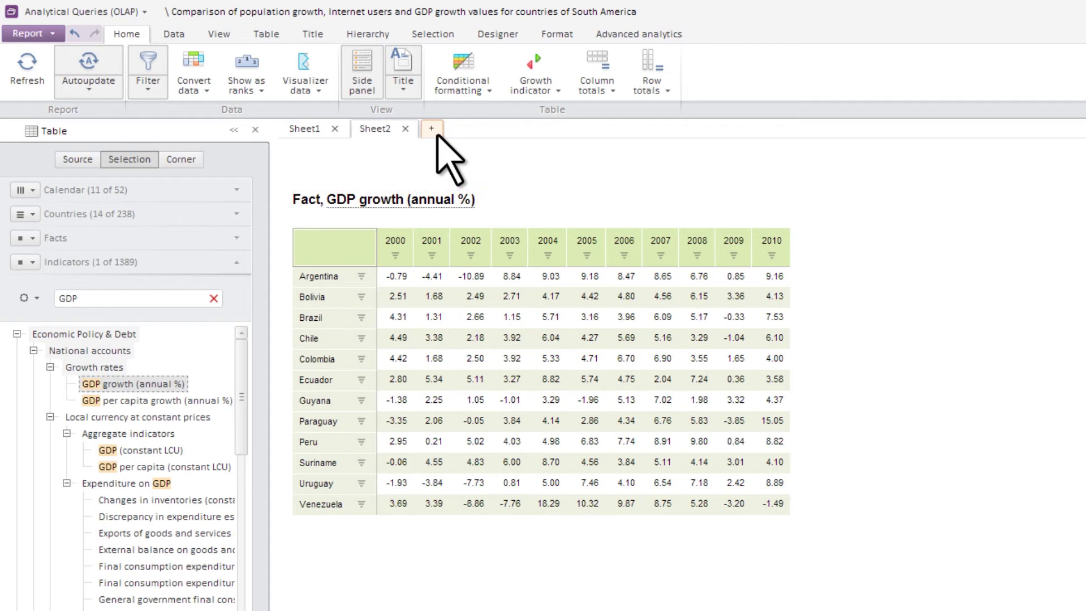
double_click(484, 204)
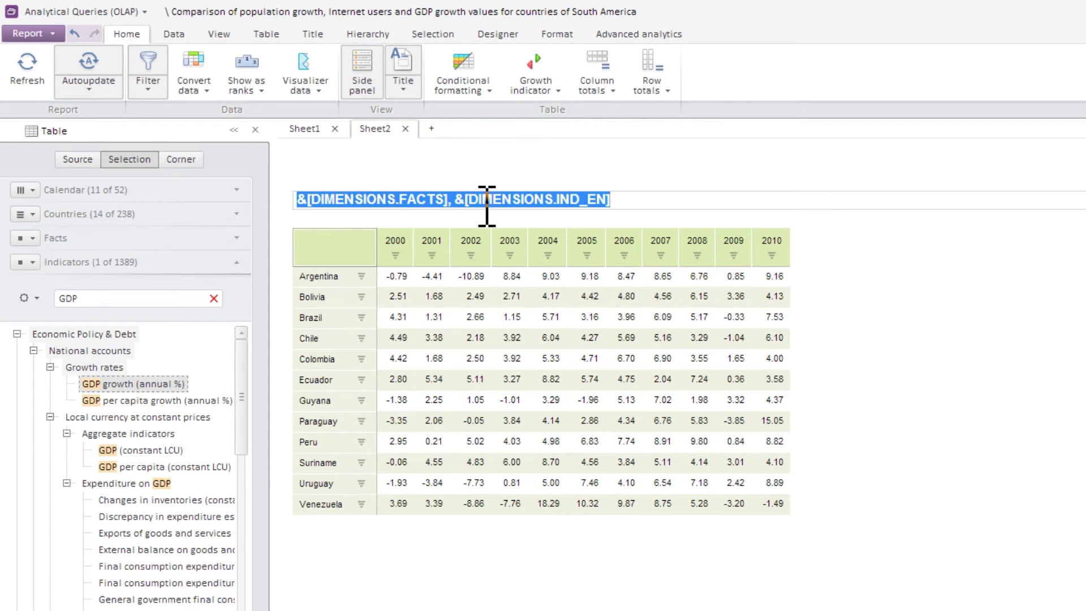
click(461, 199)
key(BackSpace)
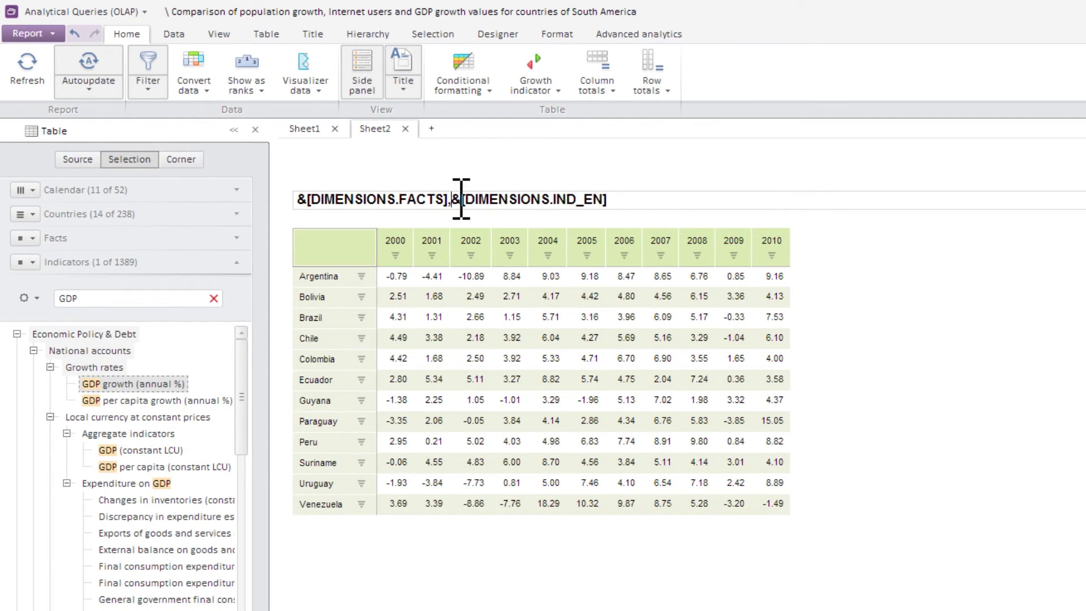
key(BackSpace)
key(BackSpace)
key(BackSpace)
key(BackSpace)
key(BackSpace)
key(BackSpace)
key(BackSpace)
key(BackSpace)
key(BackSpace)
key(BackSpace)
key(BackSpace)
key(BackSpace)
key(BackSpace)
key(BackSpace)
key(BackSpace)
key(BackSpace)
key(BackSpace)
key(BackSpace)
key(BackSpace)
key(BackSpace)
Step: Switch the table to GNI growth (annual %) from the title's indicator list
click(471, 214)
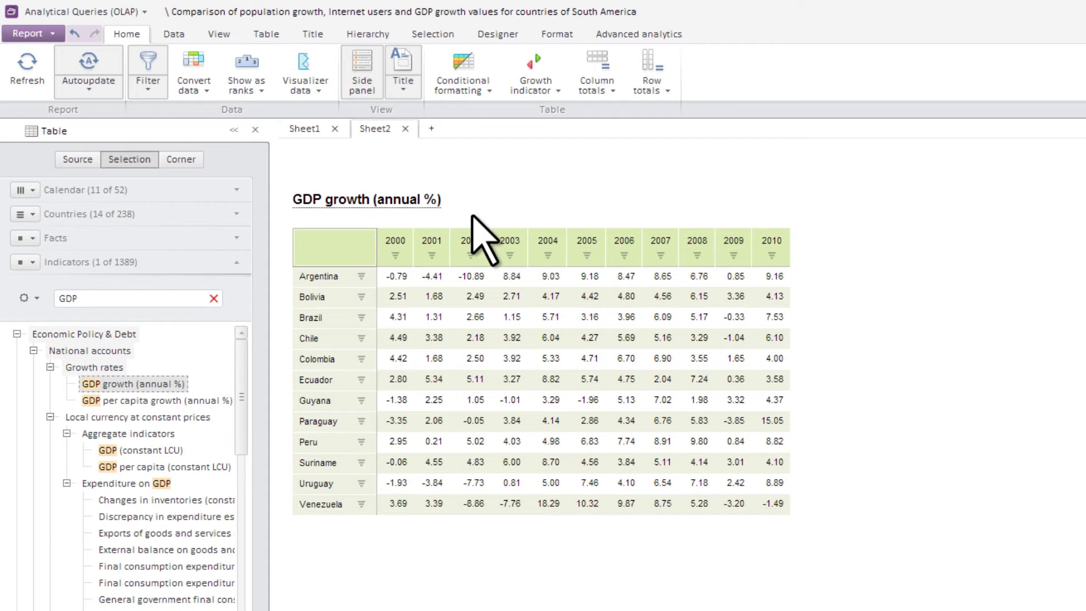
click(427, 201)
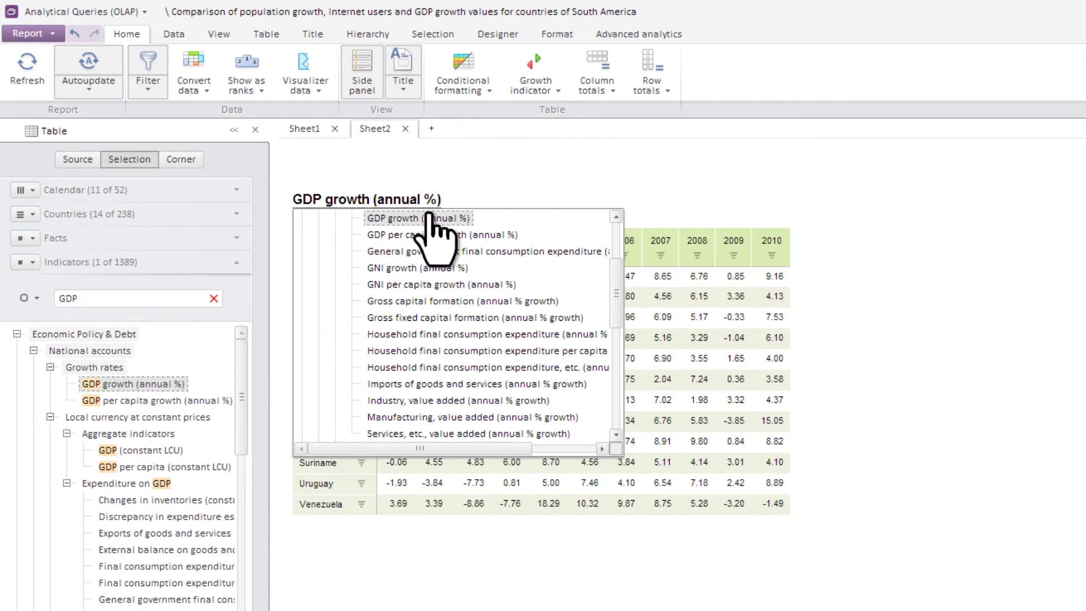
click(456, 268)
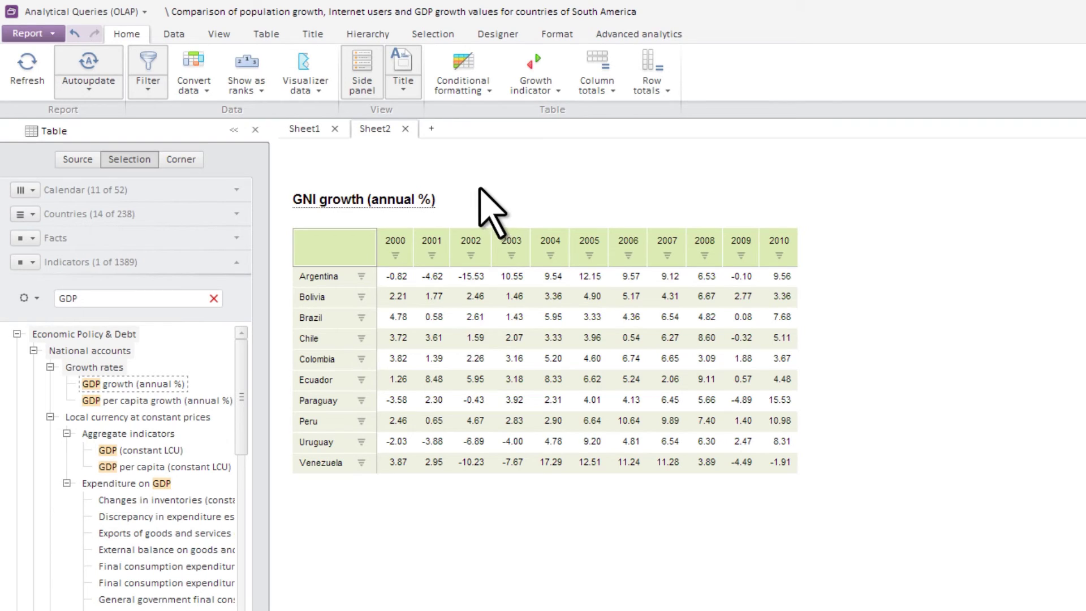
click(51, 34)
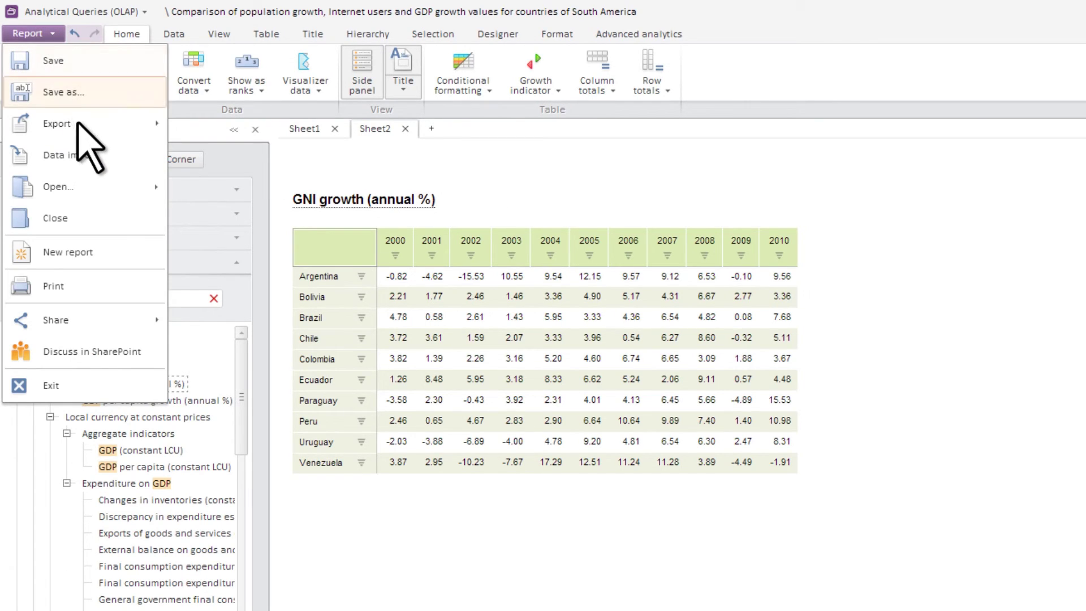
mouse_move(79, 135)
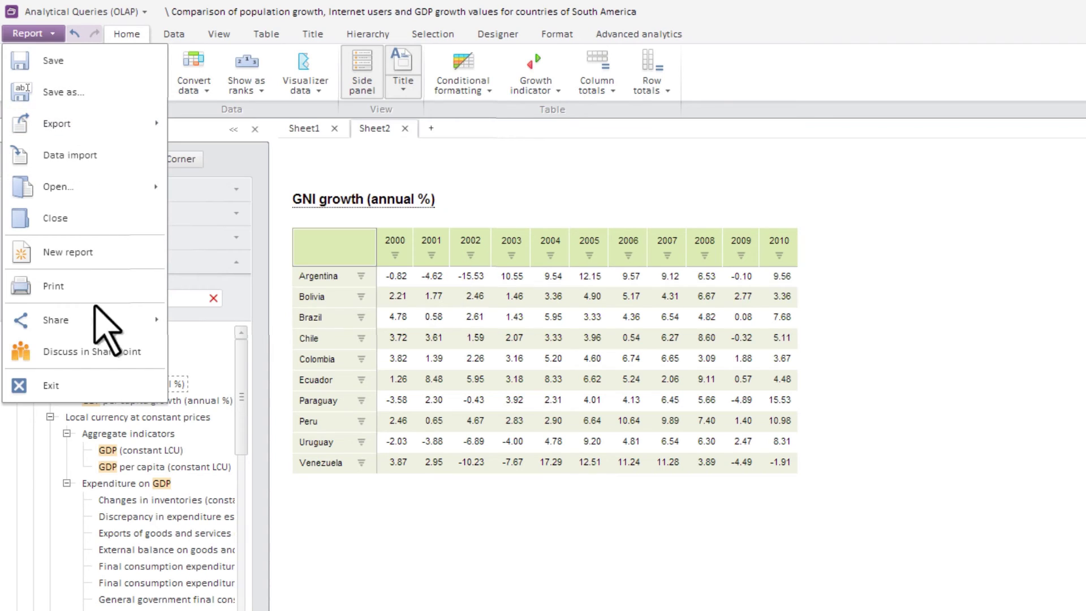
mouse_move(89, 321)
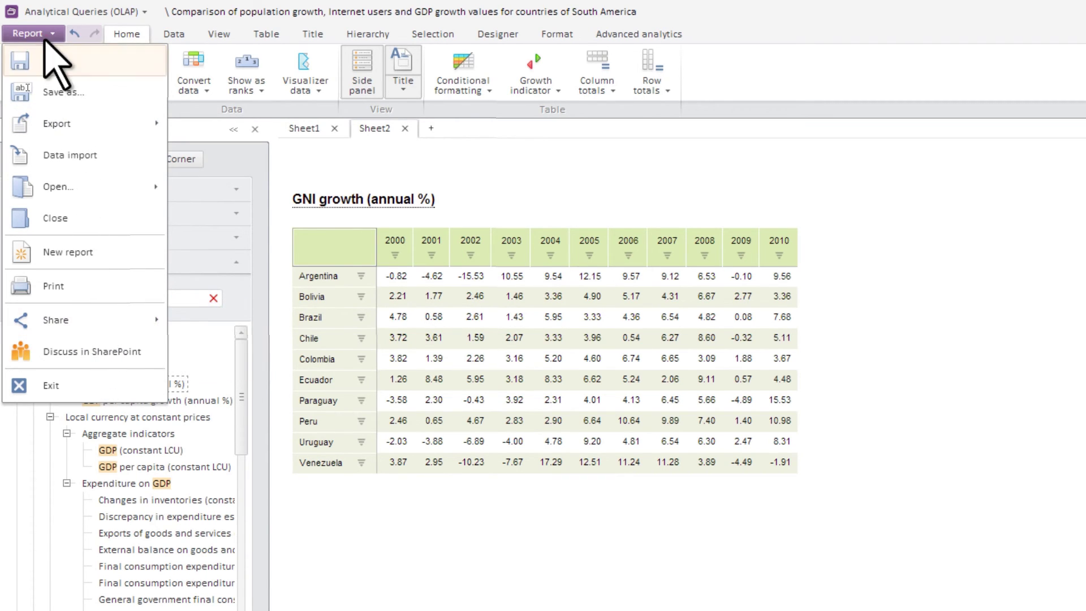
click(46, 34)
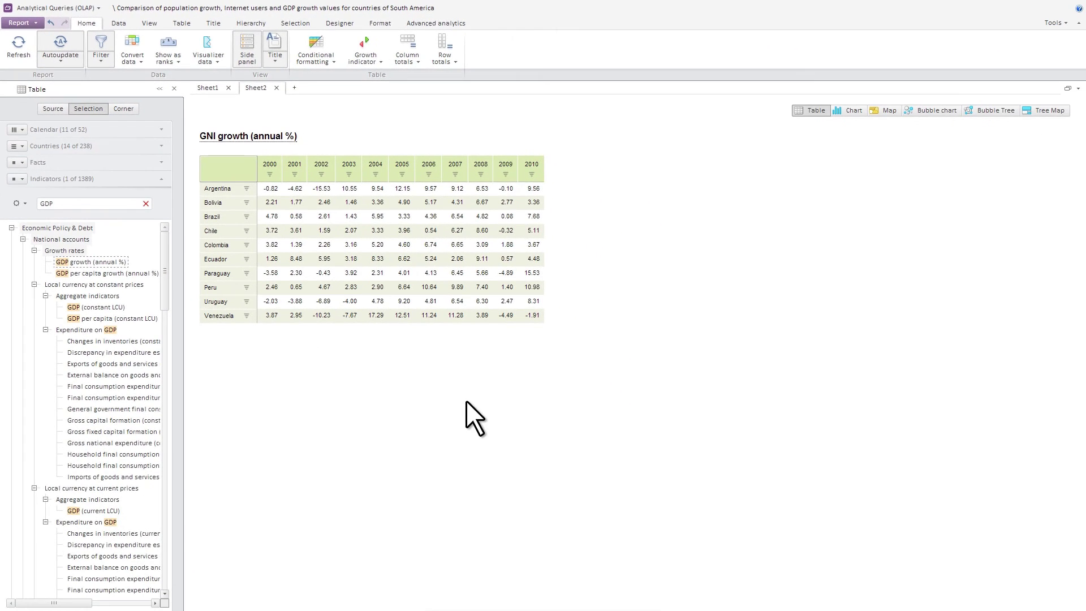